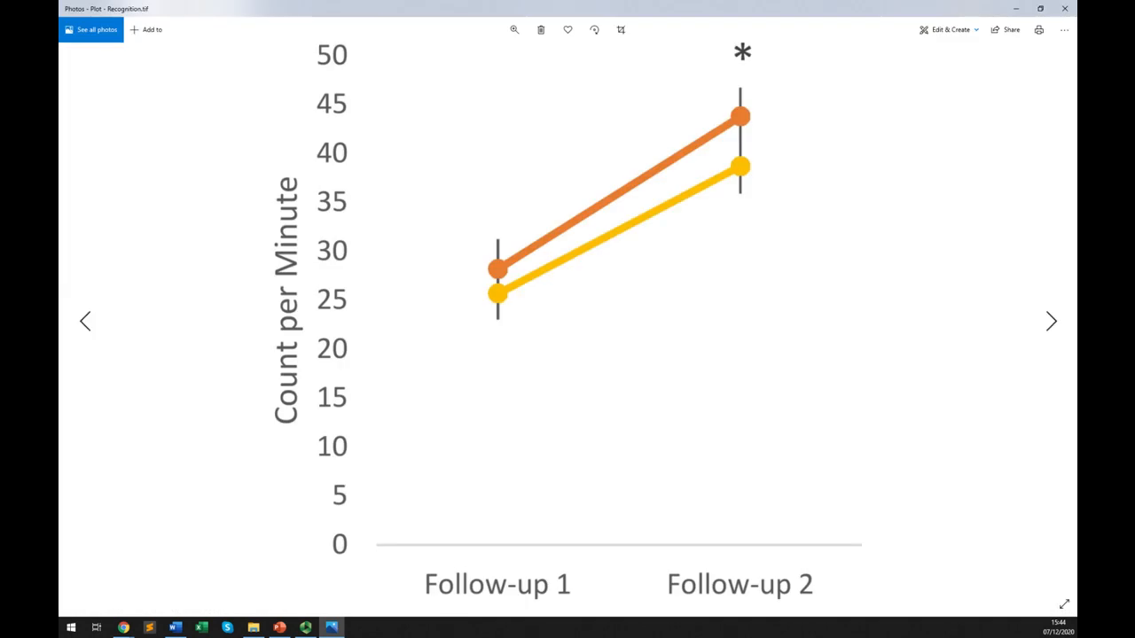
Step: Close the image preview, insert the Count per Minute plot below the sample sentence, and caption it "Figure 1. Sample plot"
key("alt+F4")
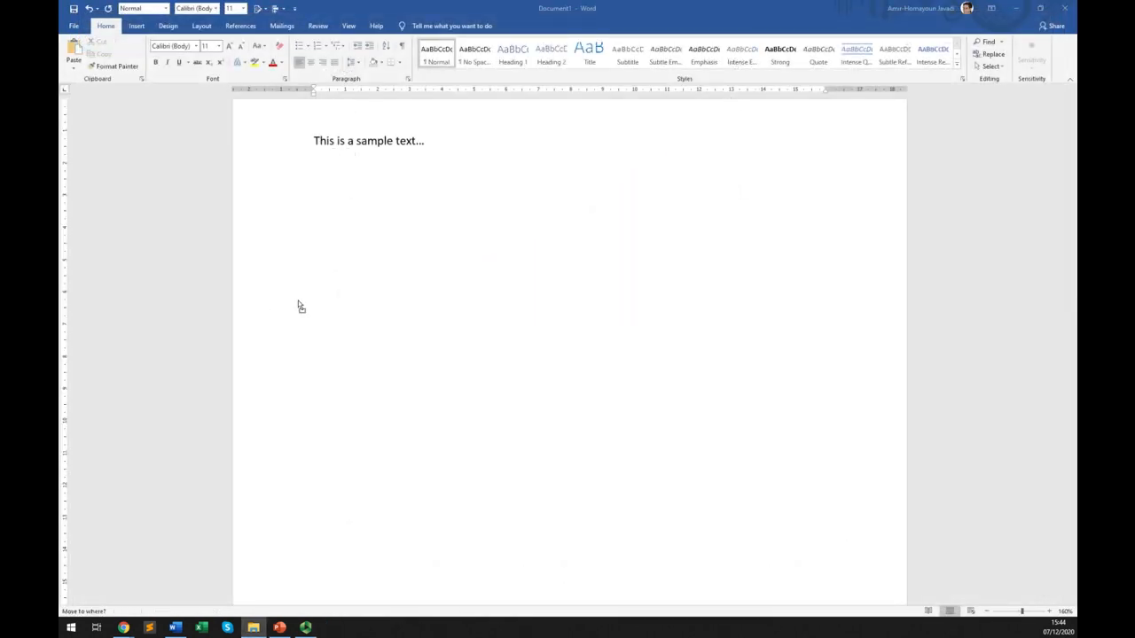
key("ctrl+v")
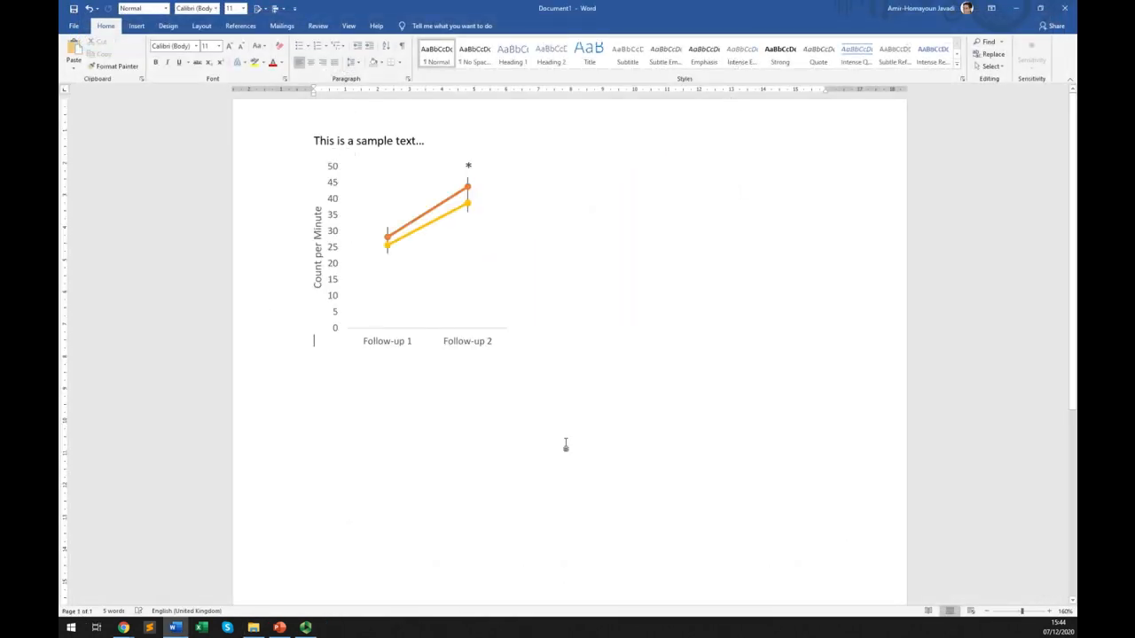
key("Return")
type("Figur")
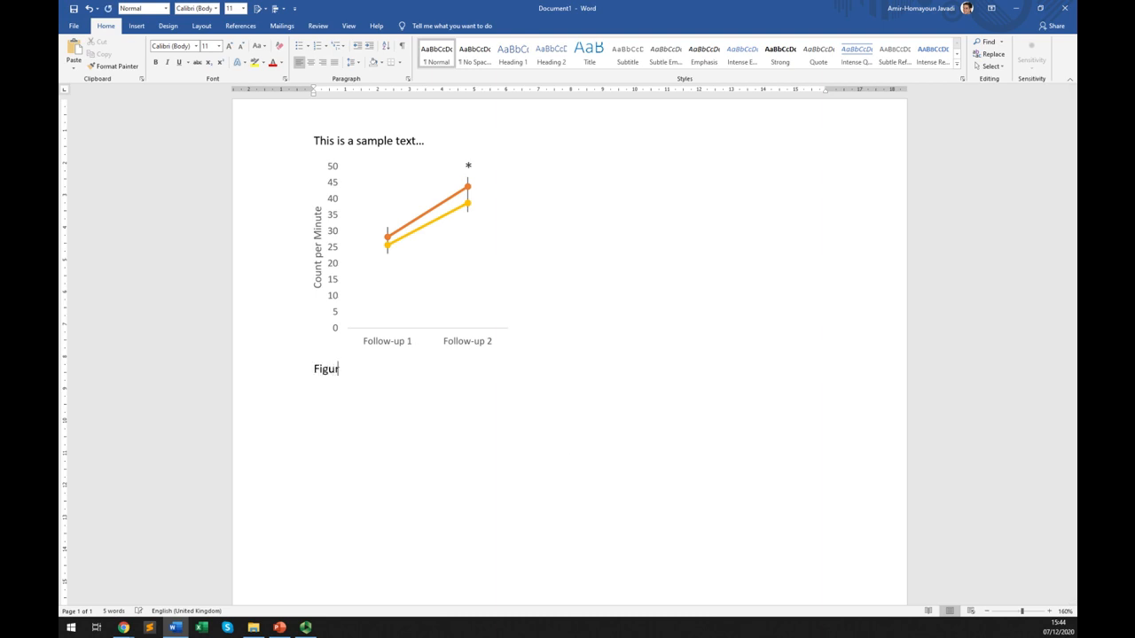
type("e 1. Sample plot")
Step: Copy the sentence "This is a sample text..." to the end of the document and start a new paragraph after it
key("ctrl+a")
key("shift+End")
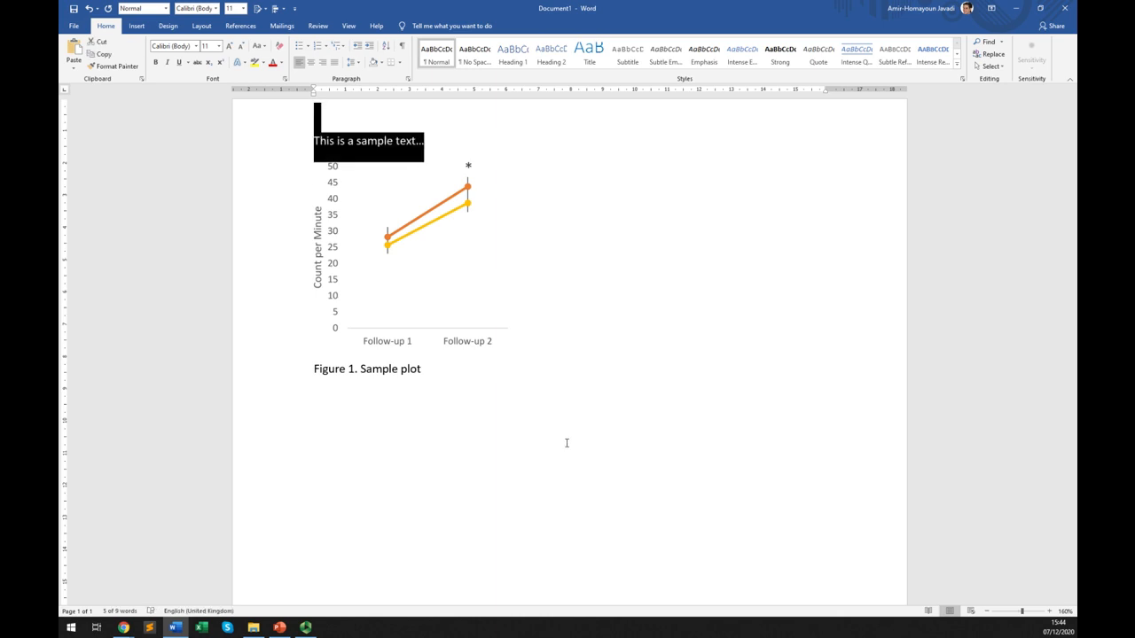
key("ctrl+c")
key("ctrl+End")
key("ctrl+v")
key("Return")
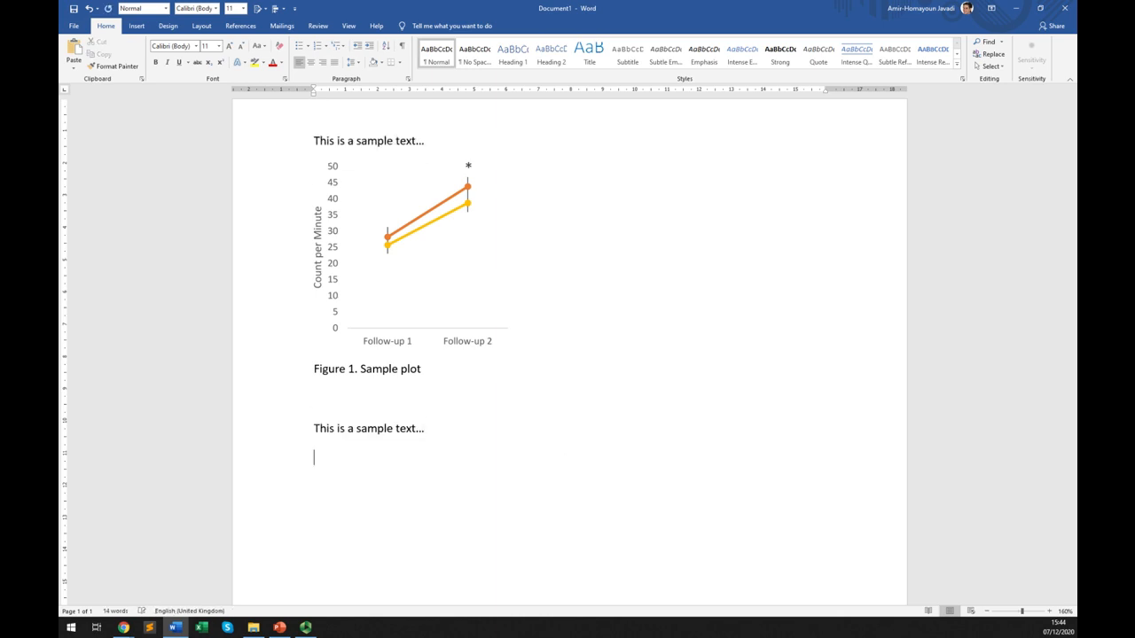
Step: Insert the Training Blocks plot below the second sample sentence and caption it "Figure 2. Sample plot"
key("super+e")
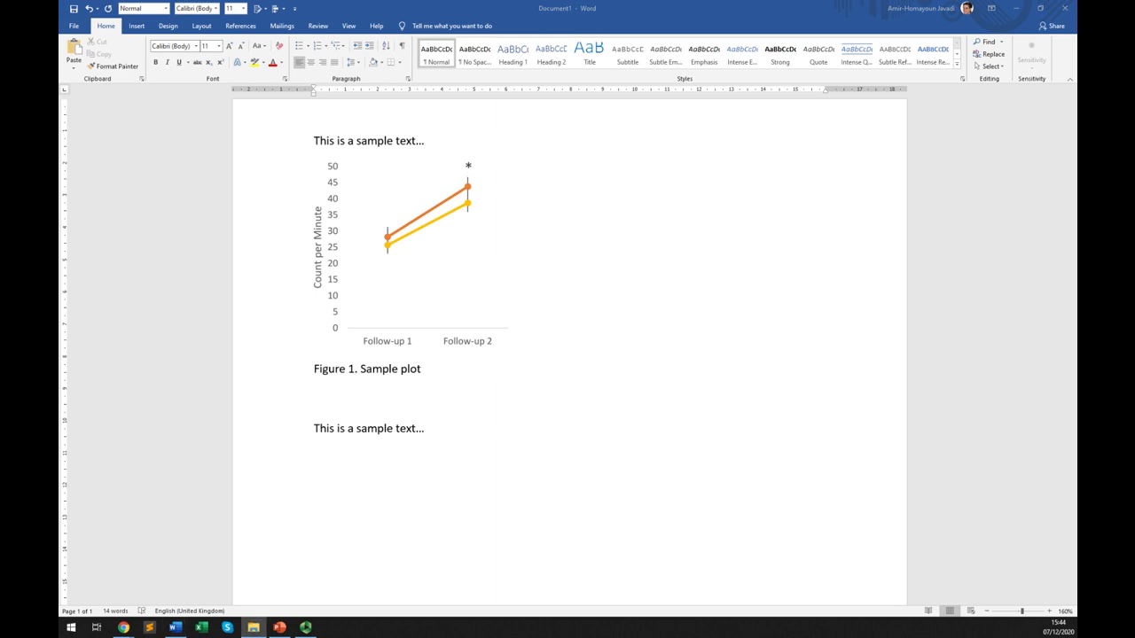
left_click_drag(464, 474, 424, 465)
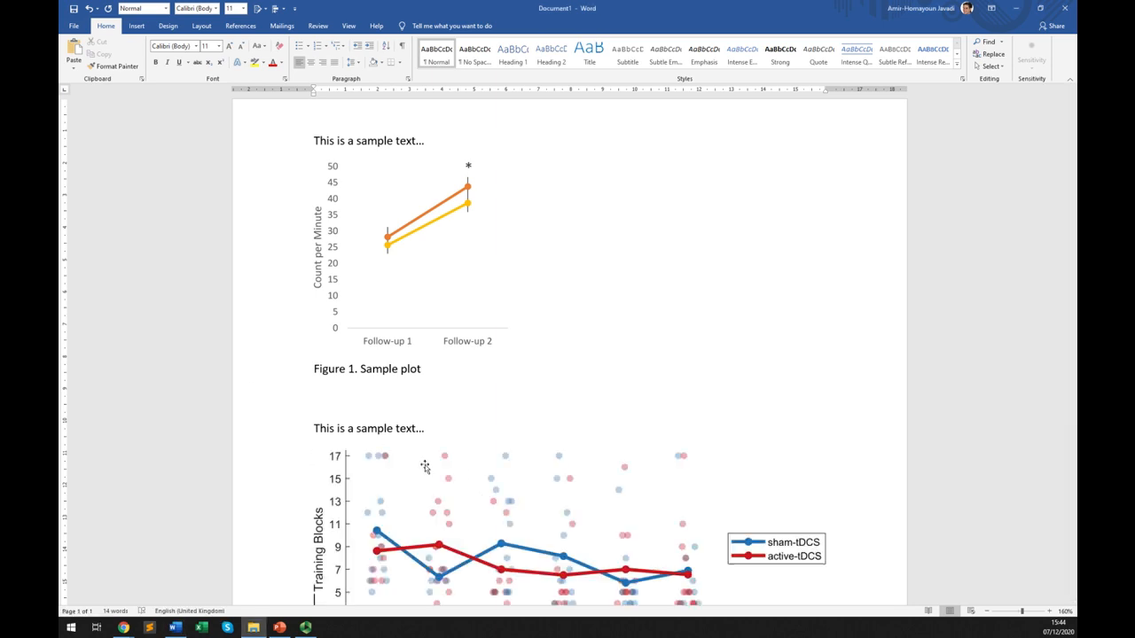
scroll(425, 465, "down", 5)
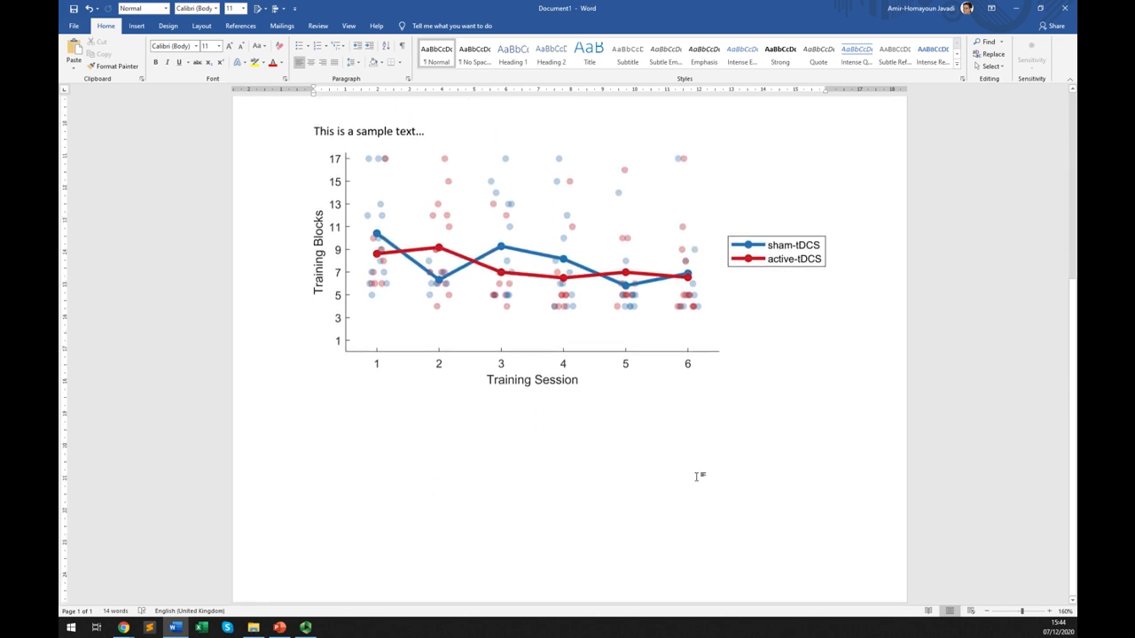
key("Return")
type("Figure 2")
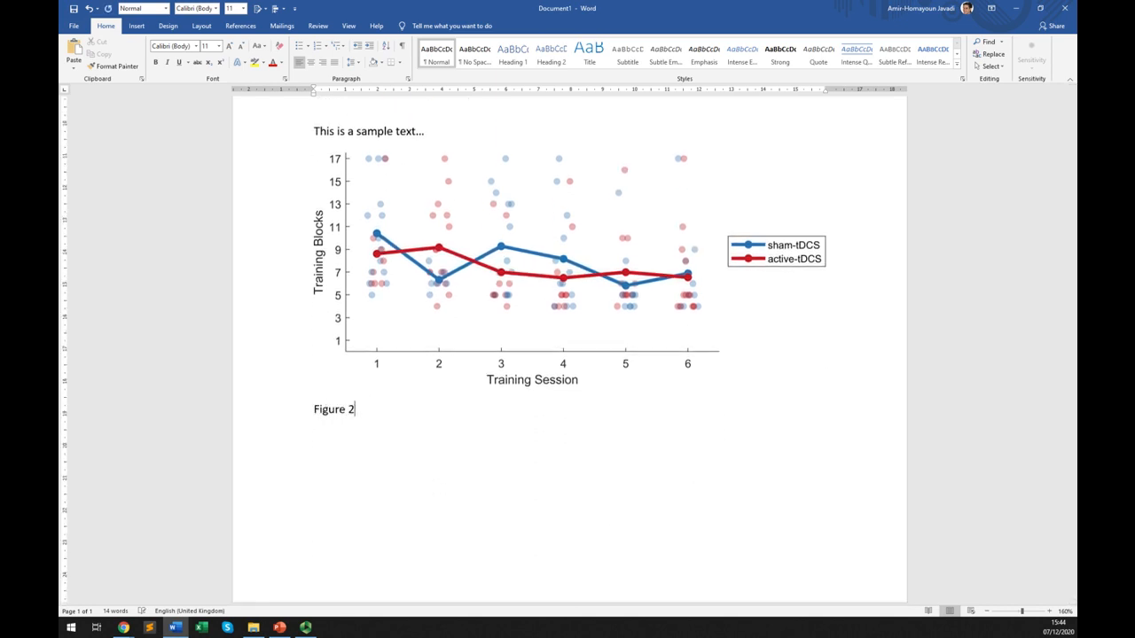
key("Return")
scroll(694, 519, "up", 3)
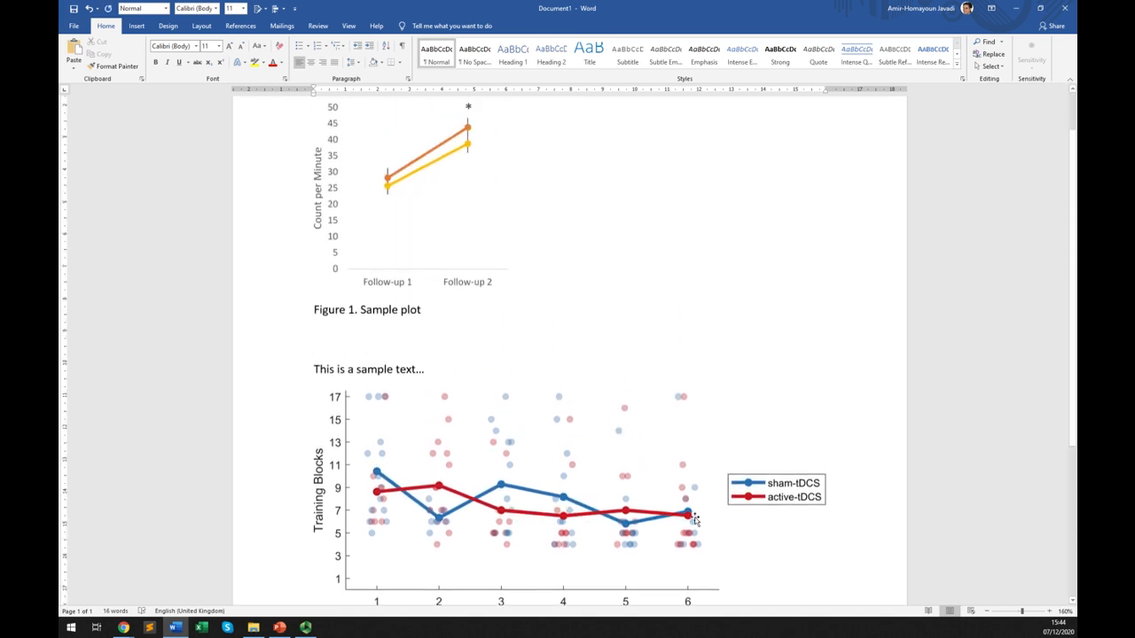
scroll(696, 521, "down", 1)
left_click(549, 567)
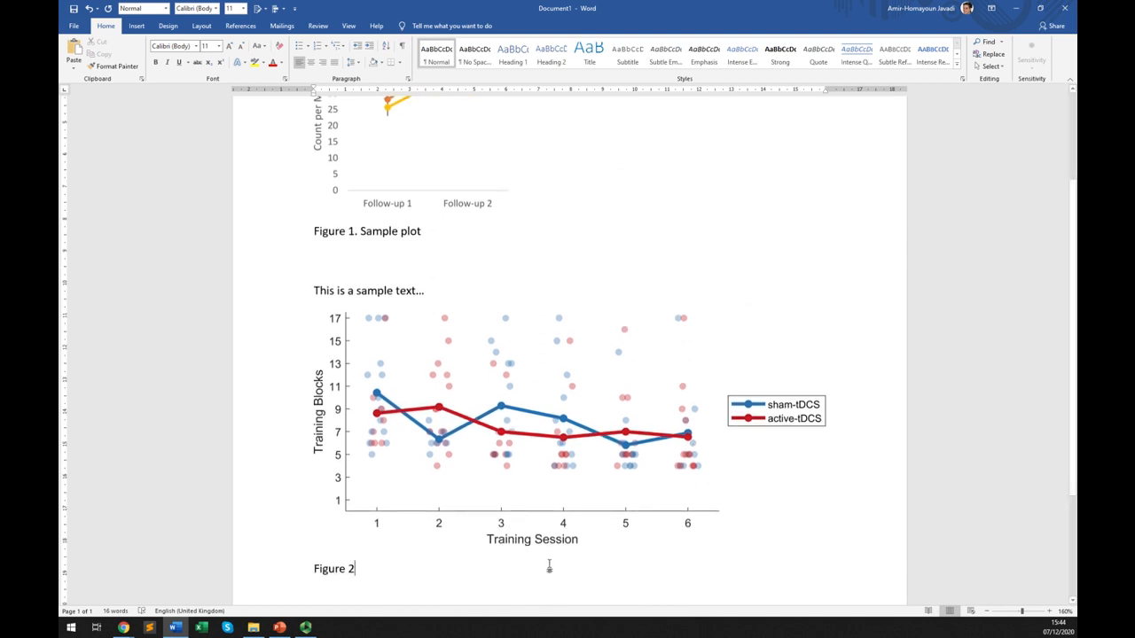
type(". Sample plot")
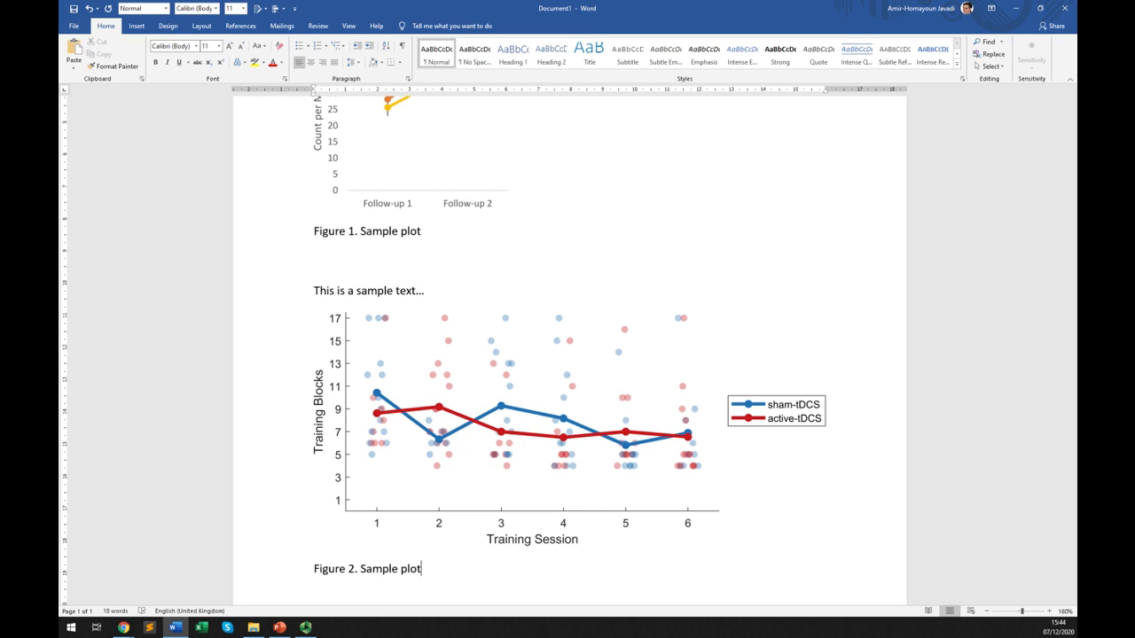
Step: Remove the empty paragraph above the second sample sentence and add an empty paragraph above the Count per Minute plot
left_click(441, 264)
key("BackSpace")
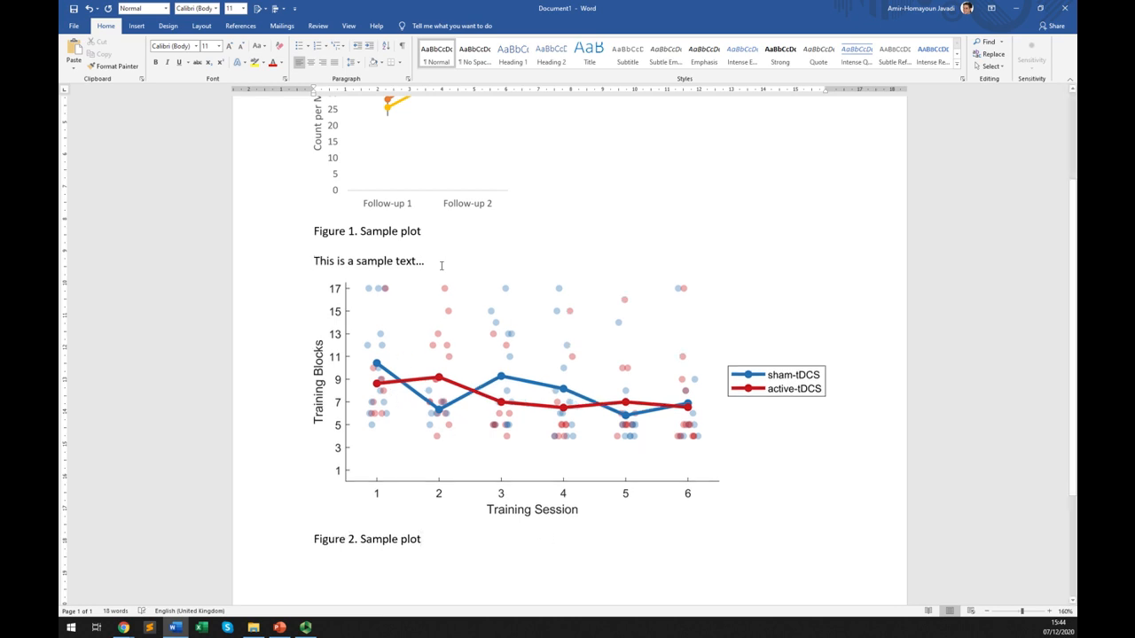
scroll(514, 258, "up", 1)
scroll(662, 292, "up", 1)
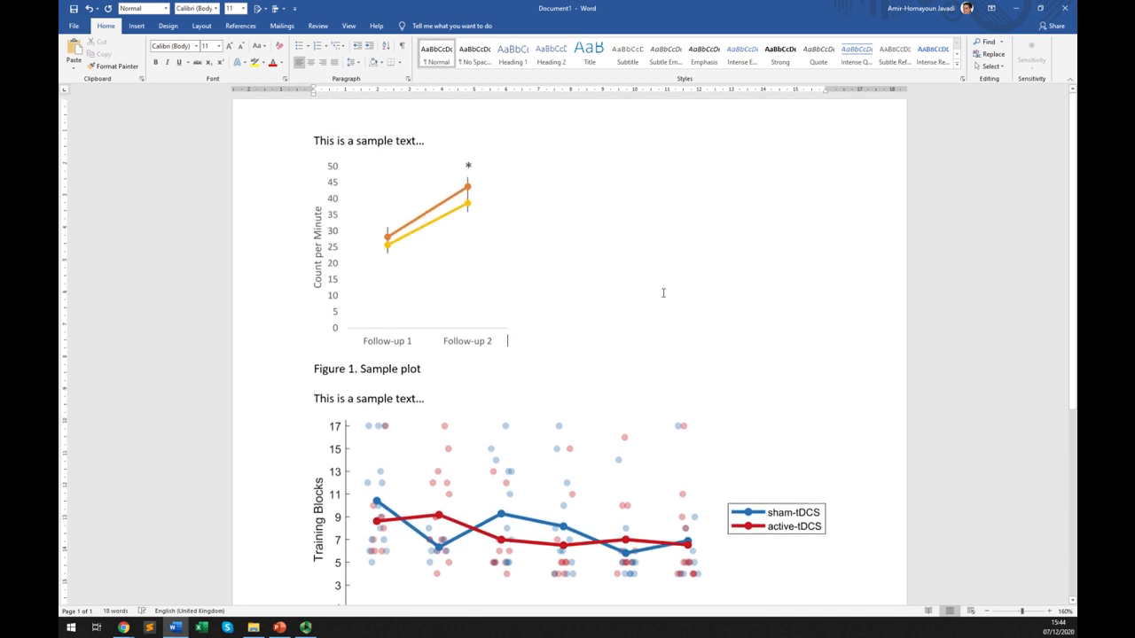
key("Return")
key("Up")
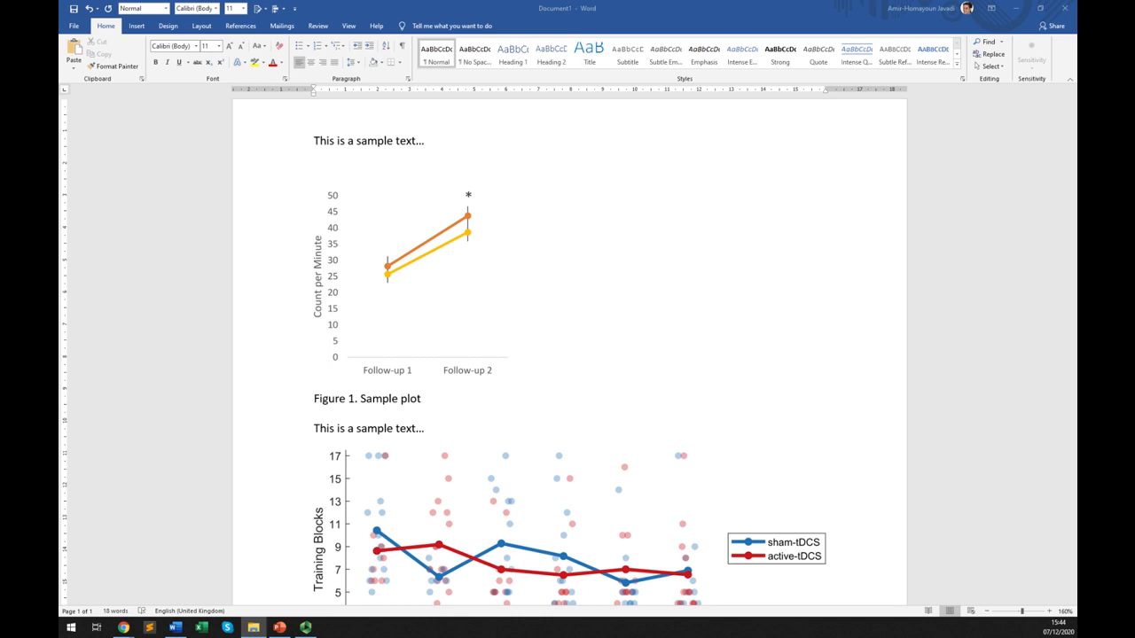
Step: Insert the brain simulation image below the first sample sentence and shrink it proportionally to about half its width
left_click_drag(422, 153, 373, 168)
left_click(518, 273)
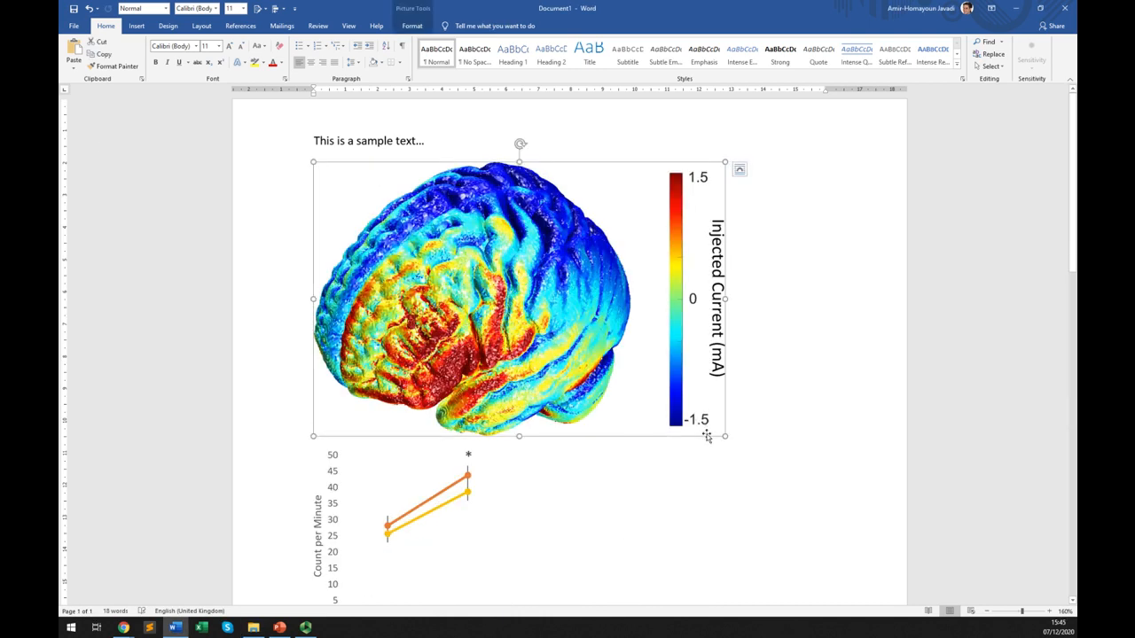
left_click_drag(724, 436, 531, 306)
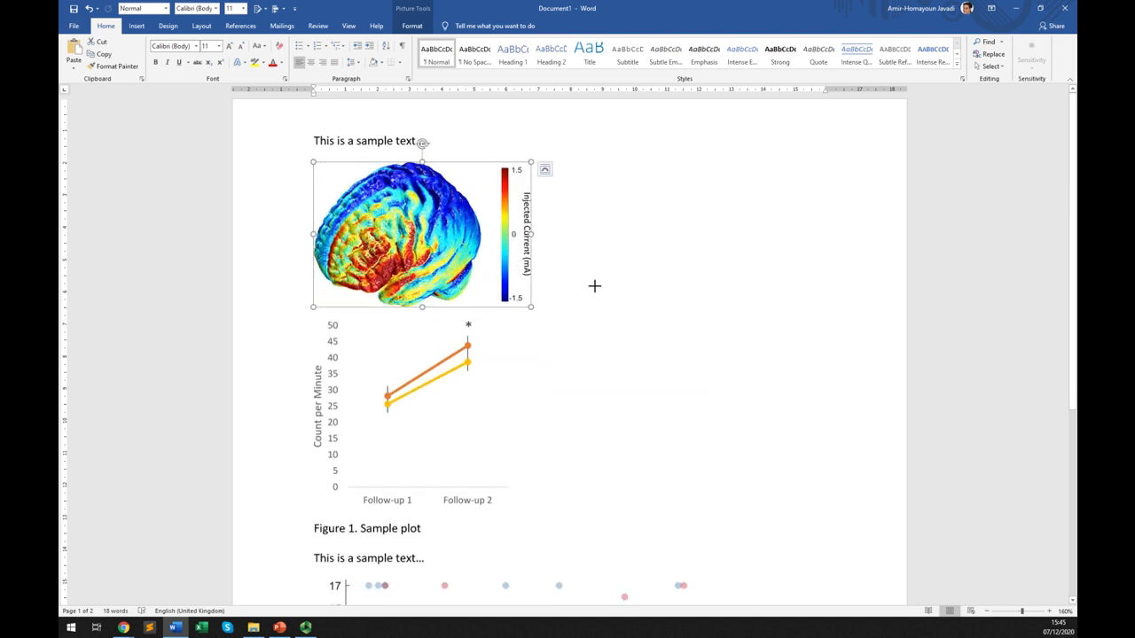
Step: Add the caption "Figure 1. Sample simulation" below the brain image, followed by an empty paragraph
left_click(590, 284)
type("Figu")
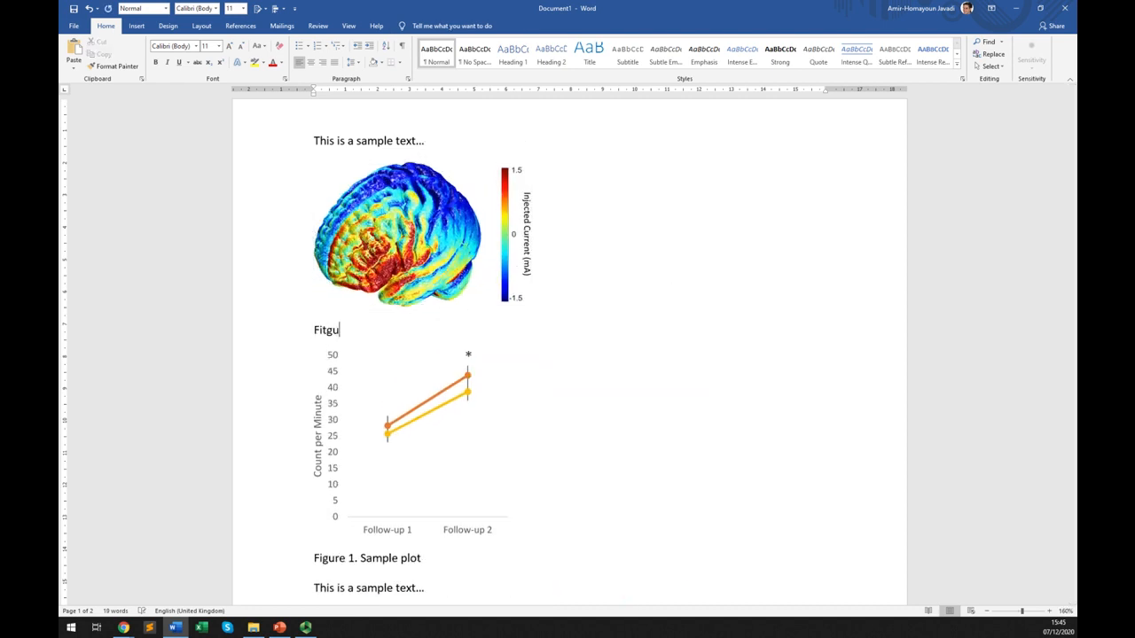
key("BackSpace")
type("ure 1.")
key("Return")
key("Up")
key("End")
type("Sample ")
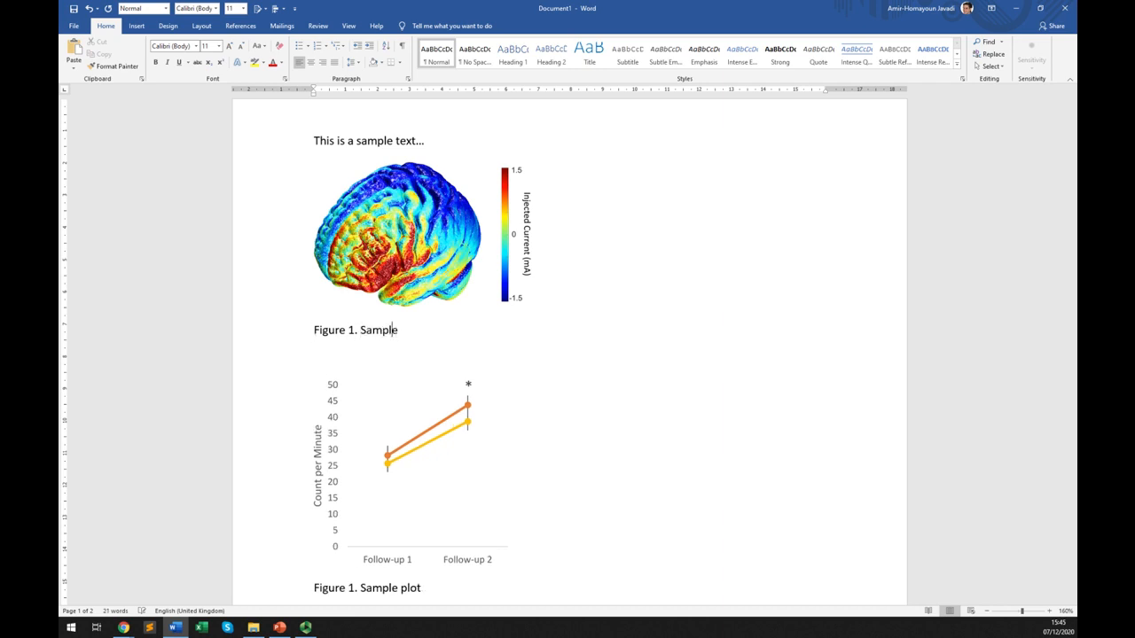
type("simulation")
Step: Check the figure numbers in the captions of all three images throughout the document
scroll(569, 355, "down", 2)
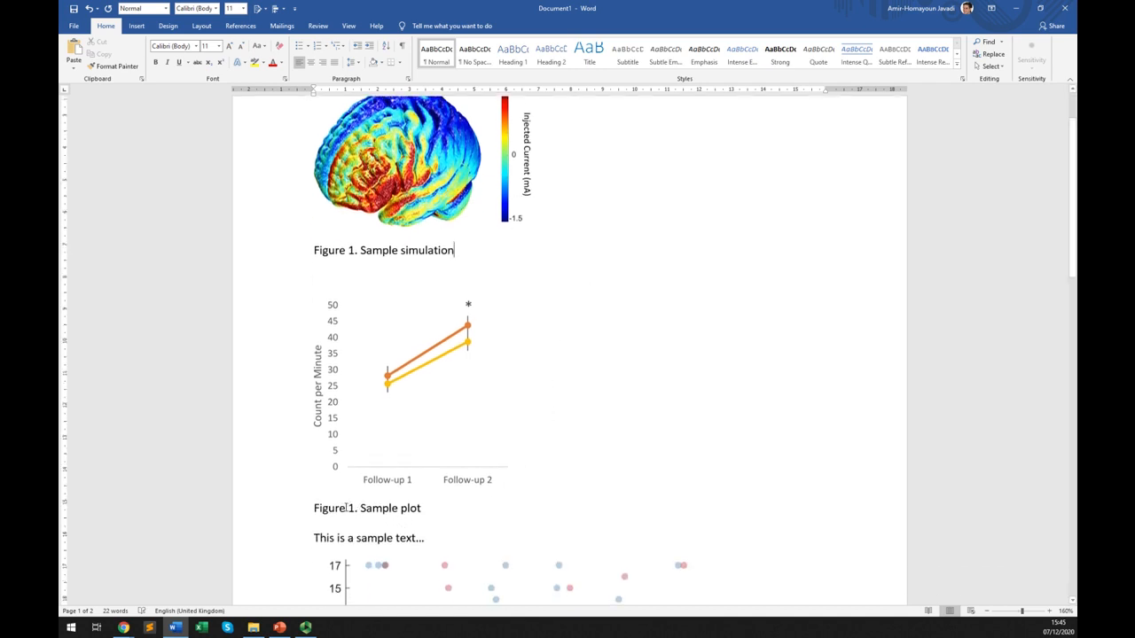
left_click_drag(348, 508, 358, 508)
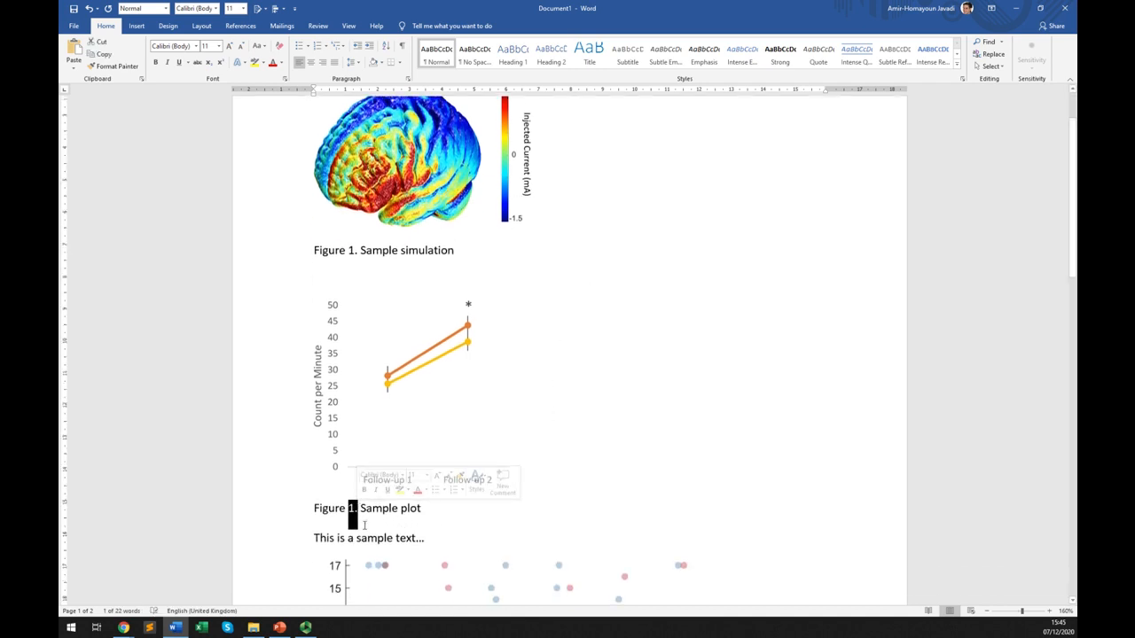
left_click(354, 508)
scroll(354, 508, "down", 10)
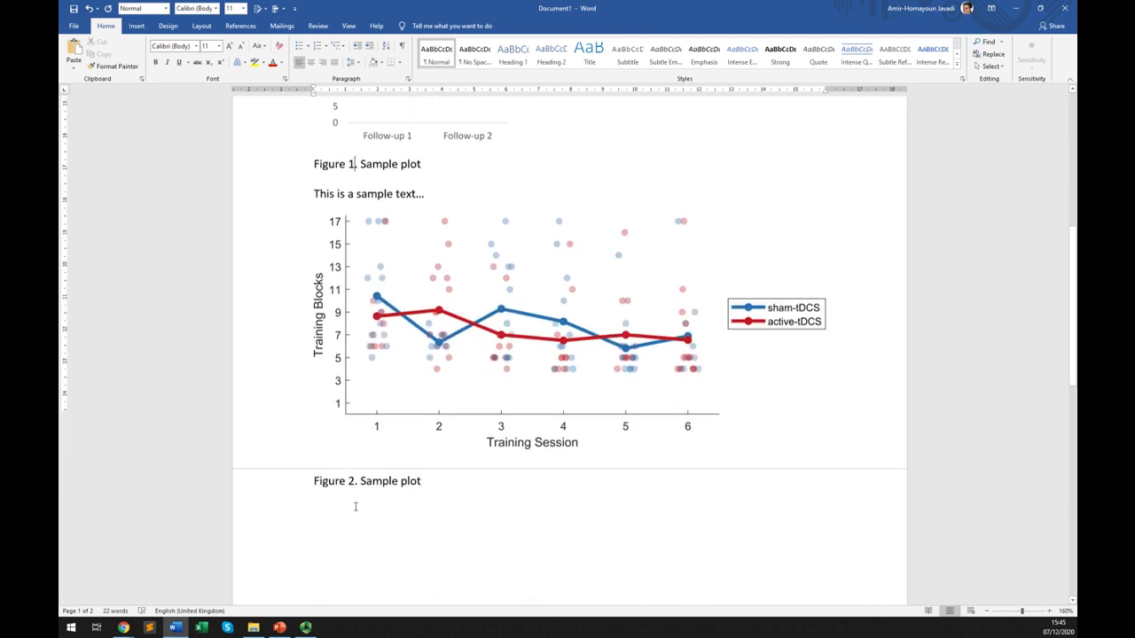
double_click(352, 428)
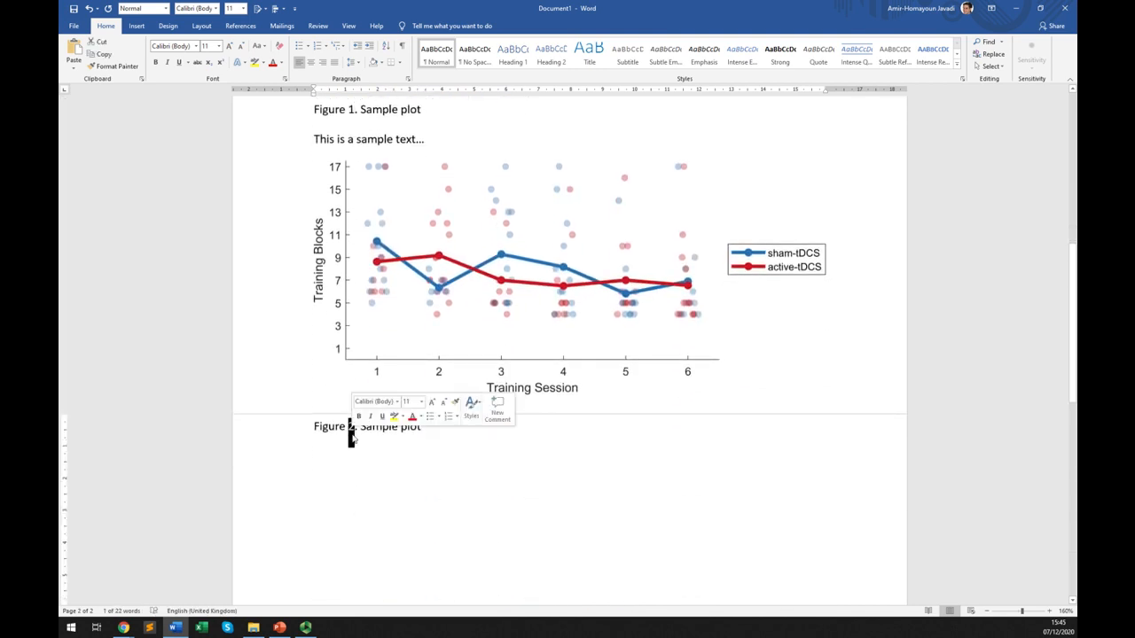
scroll(381, 471, "up", 10)
scroll(383, 474, "up", 3)
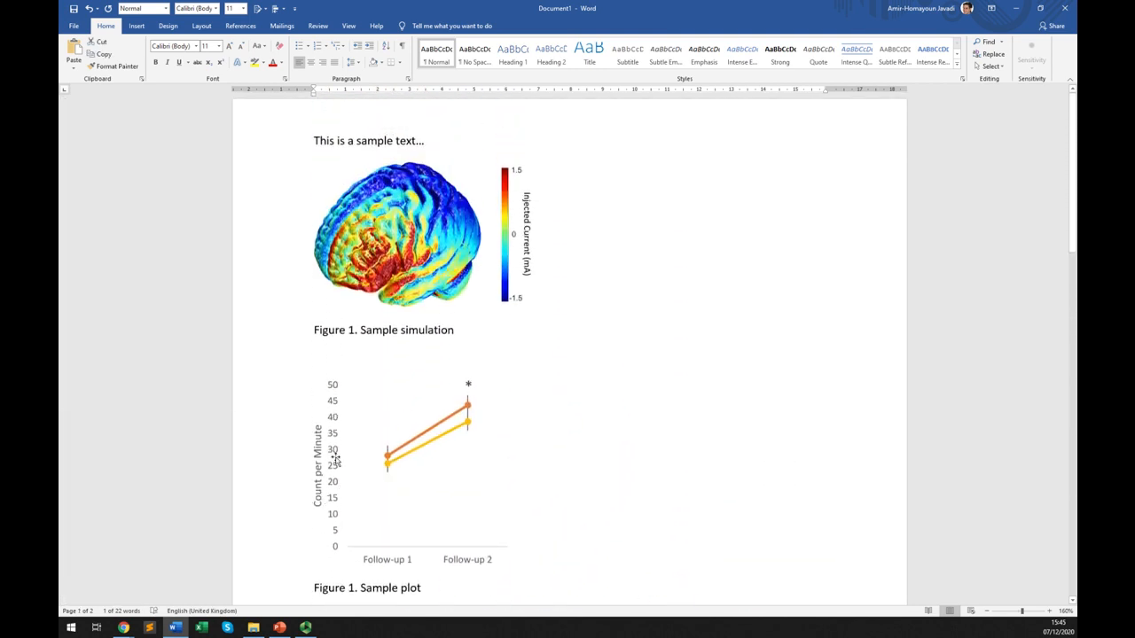
left_click(476, 332)
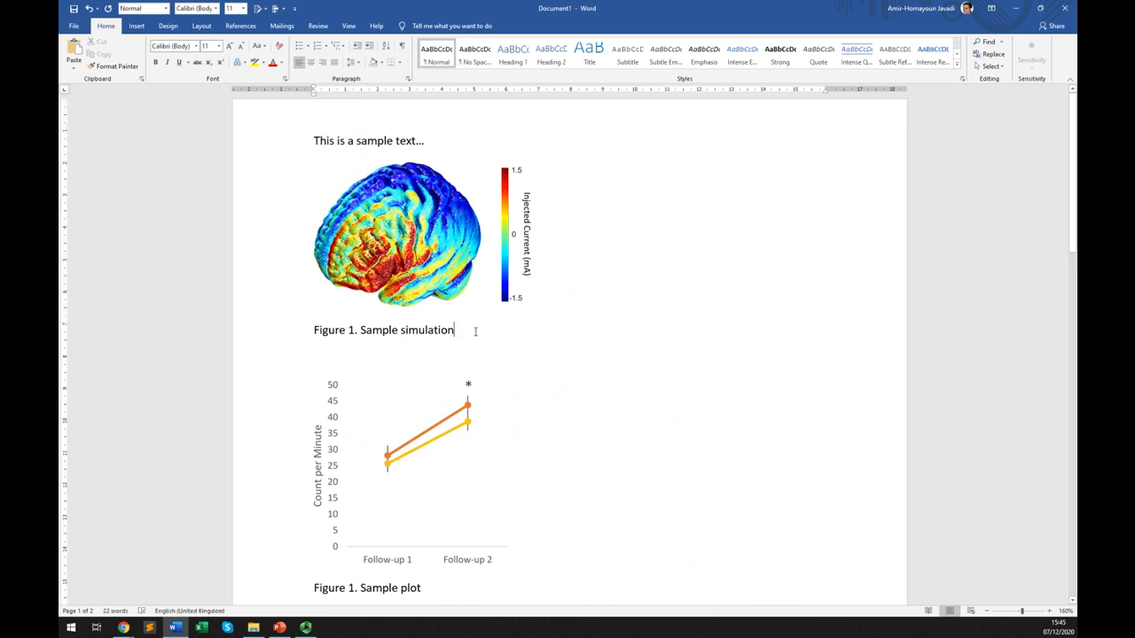
left_click(404, 536)
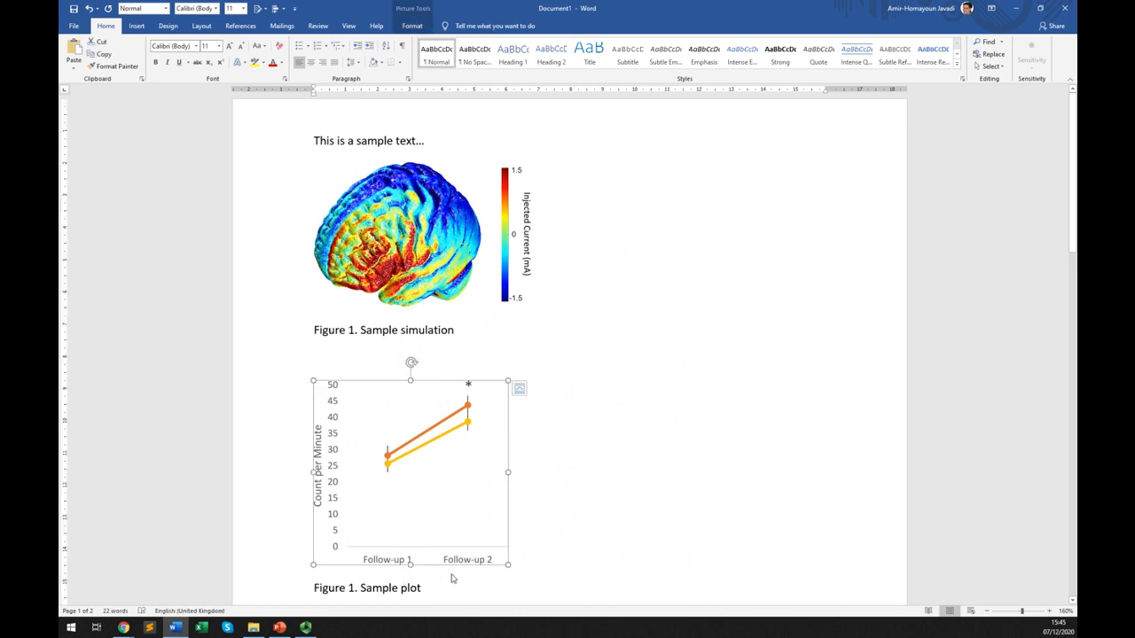
left_click(461, 587)
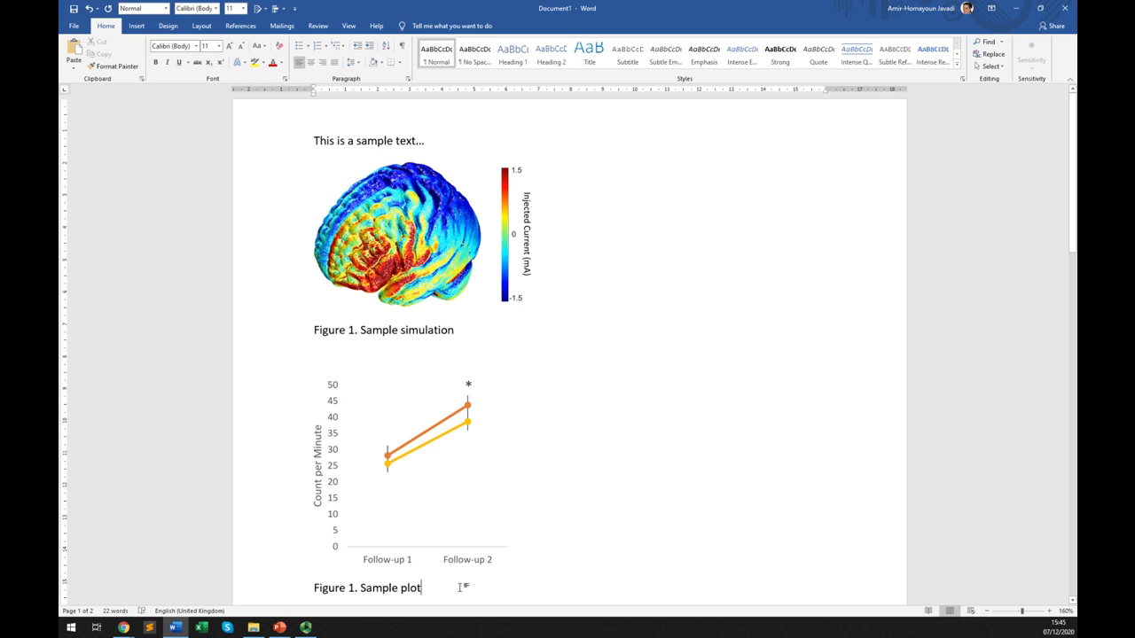
Step: Add the reference "(please see Figure 1)" to the first sample sentence, before its ellipsis
left_click(462, 142)
type("(pre")
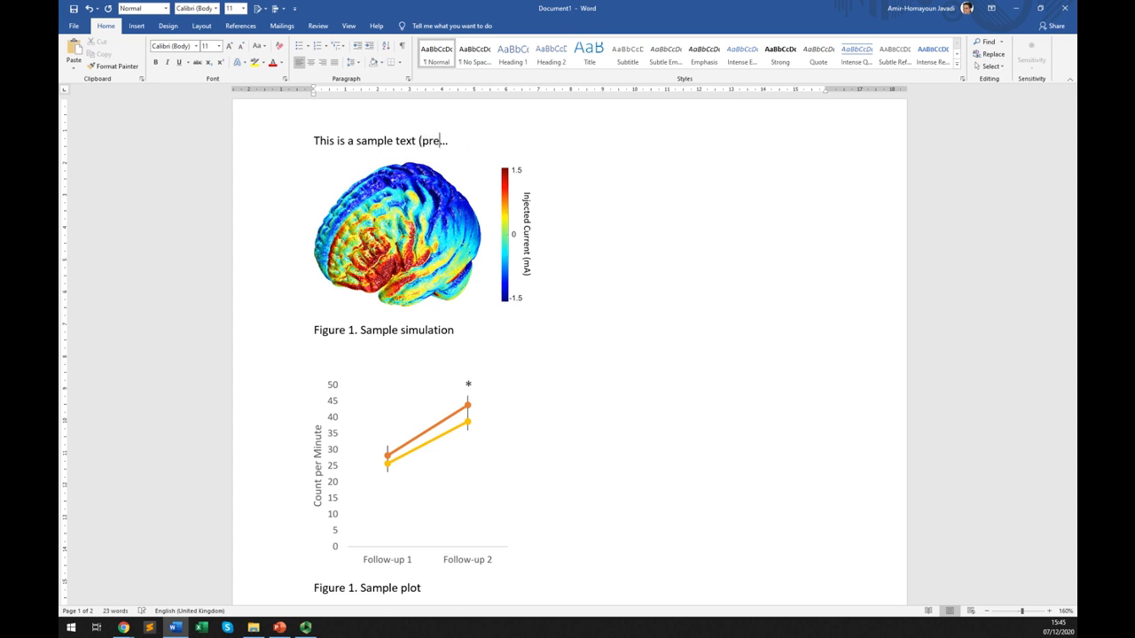
key("BackSpace")
key("BackSpace")
type("lease see Figure 1)")
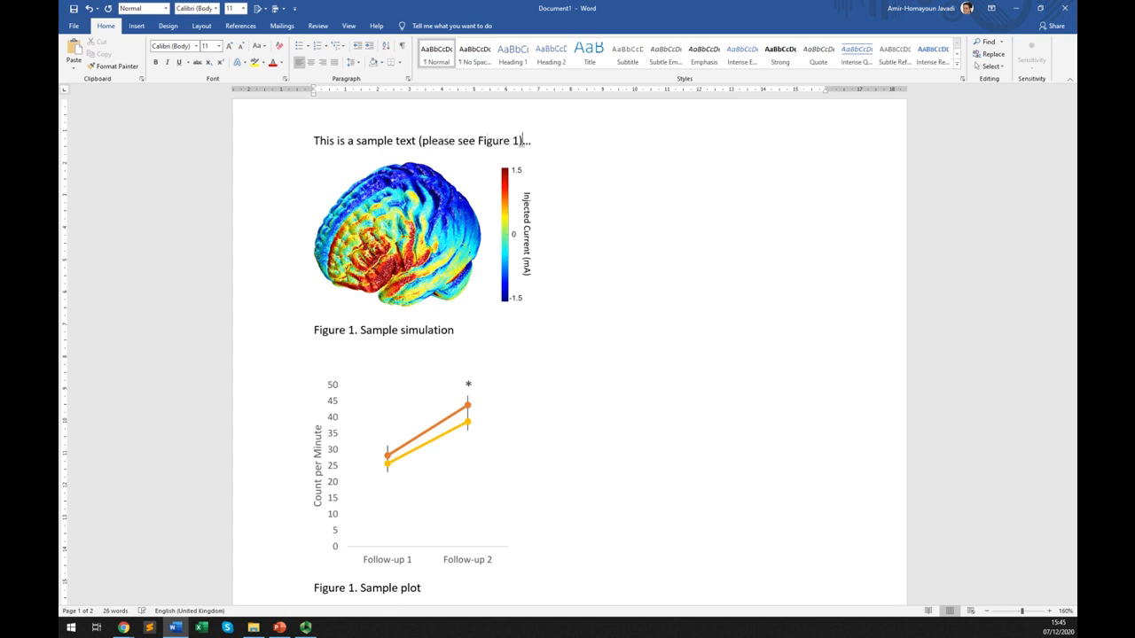
Step: Add the reference "(please see figure 2)" to the second sample sentence, before its ellipsis
scroll(470, 147, "down", 3)
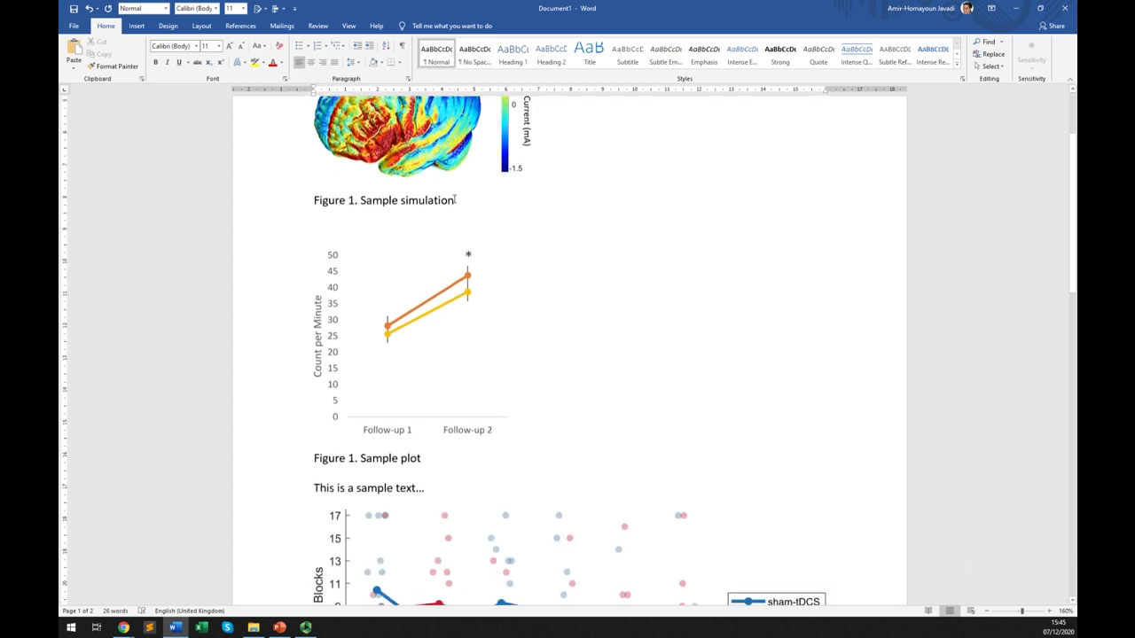
left_click(446, 454)
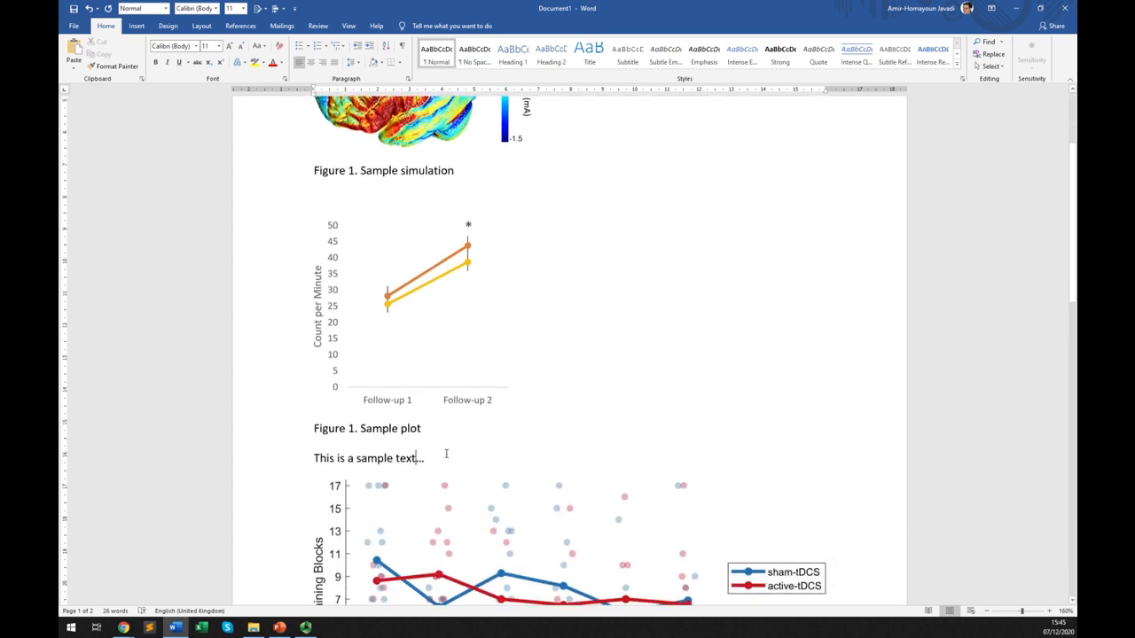
type("(pleae s")
key("BackSpace")
key("BackSpace")
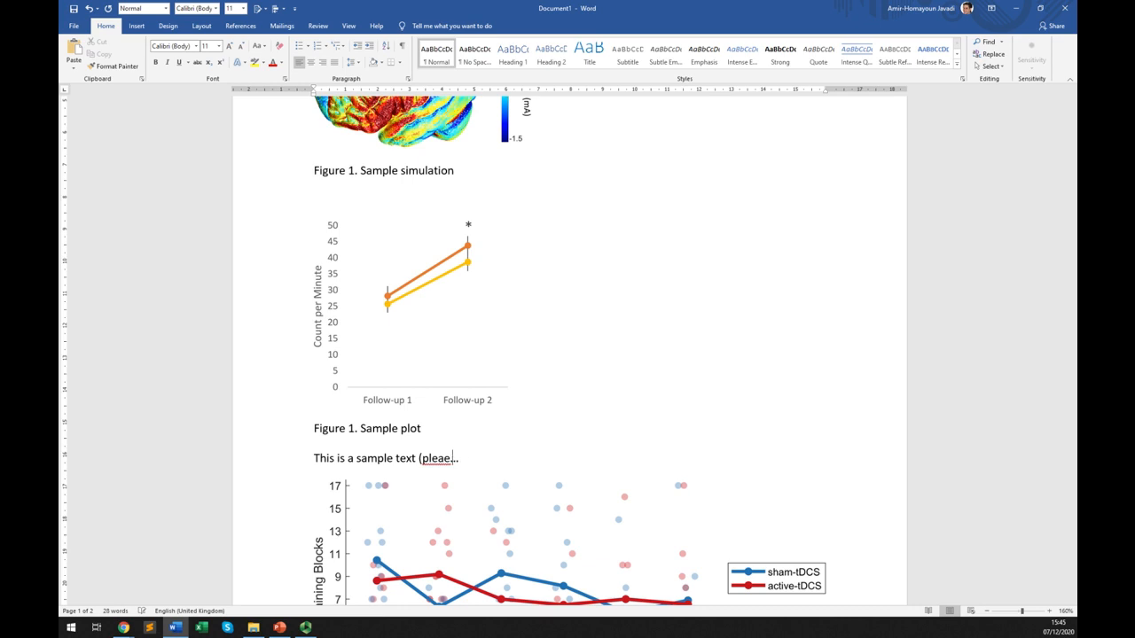
key("BackSpace")
type("se see figure 2)")
scroll(479, 456, "up", 3)
left_click(418, 431)
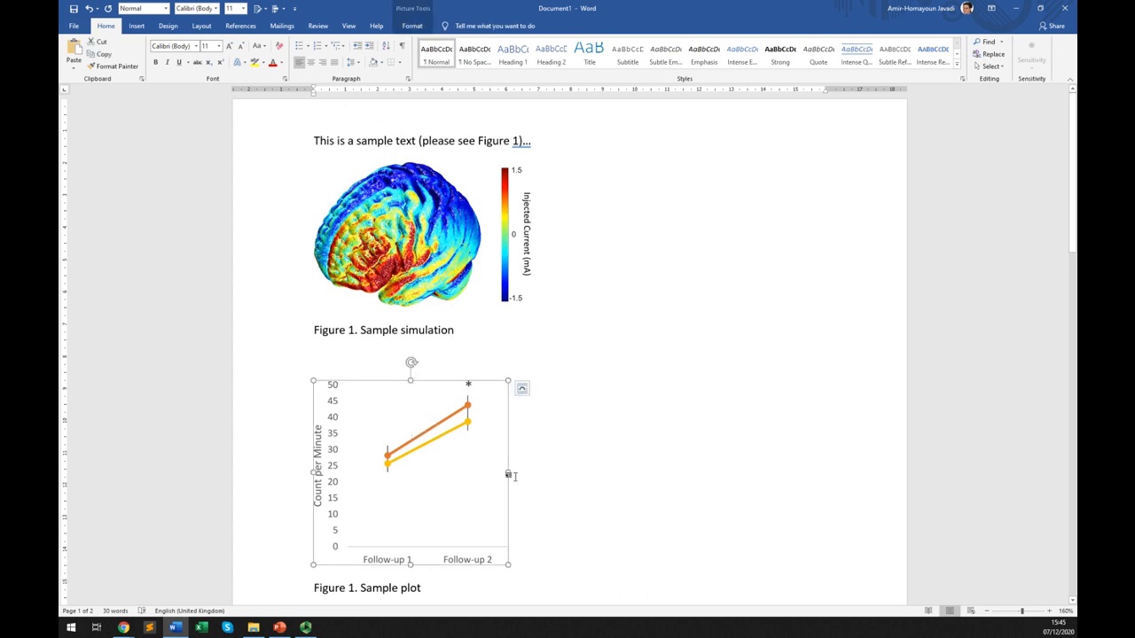
scroll(513, 476, "down", 5)
left_click(523, 478)
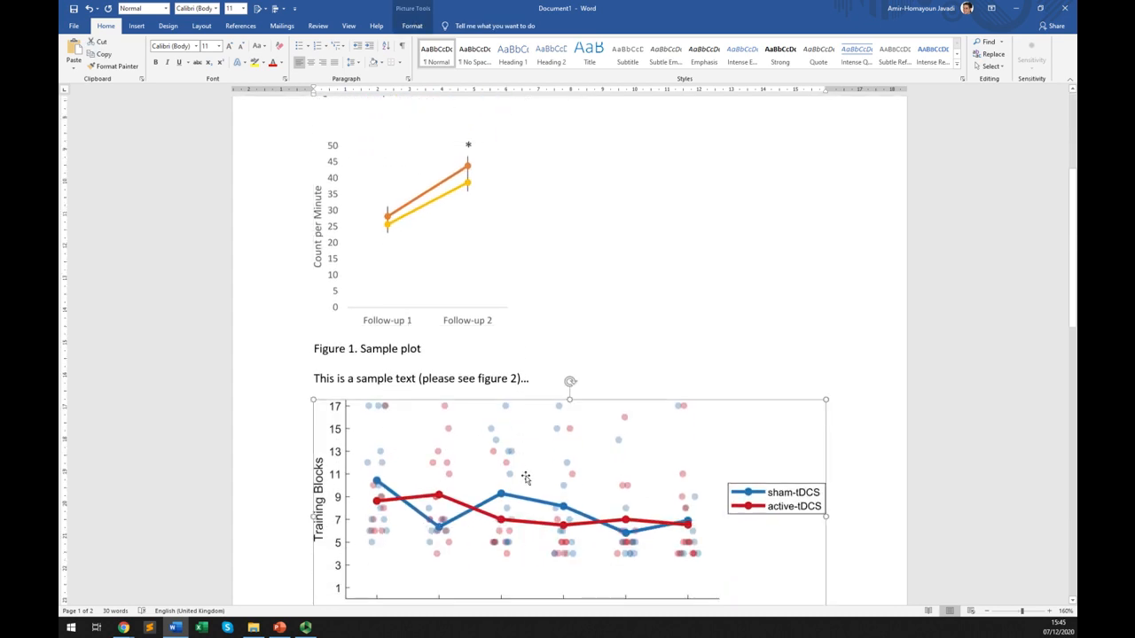
scroll(483, 391, "up", 5)
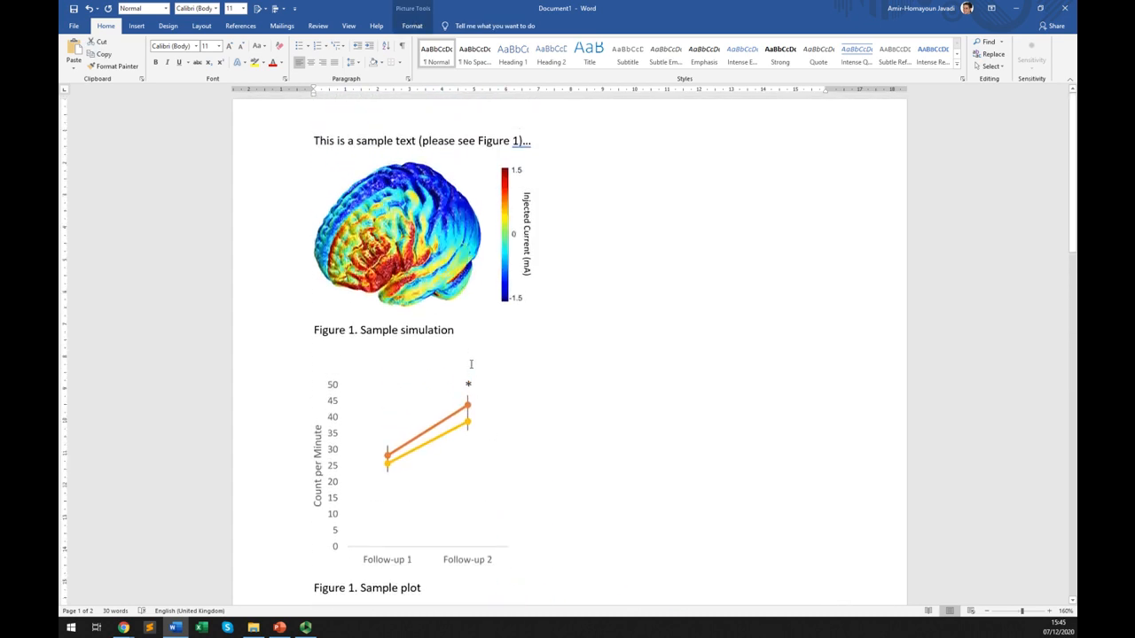
Step: Change the figure number in the first sample sentence's reference to 2
left_click_drag(453, 330, 378, 306)
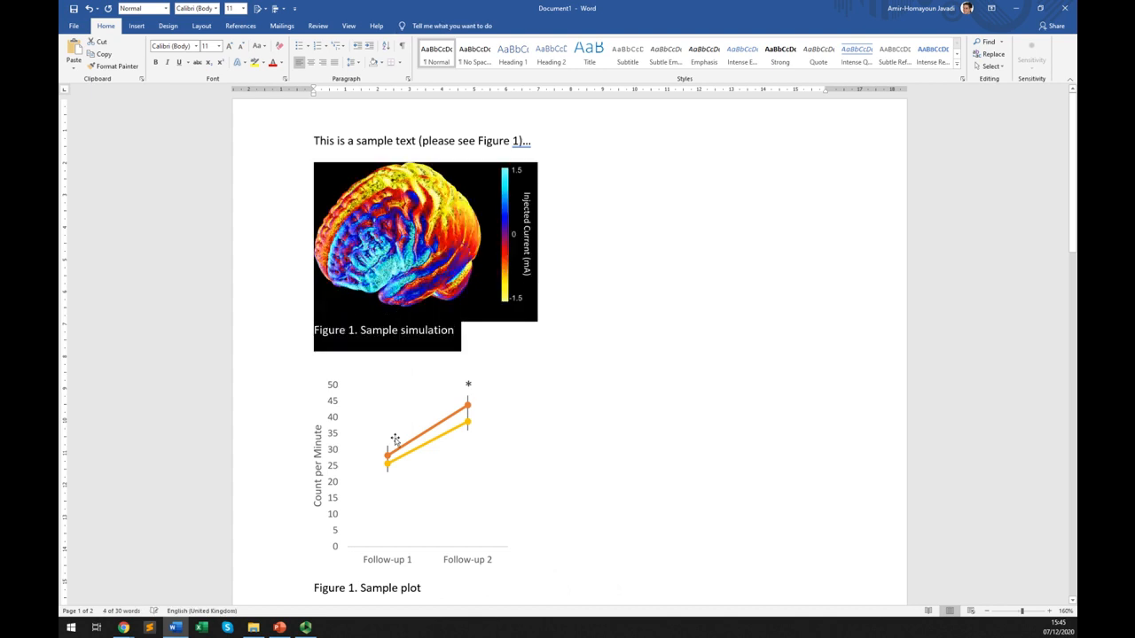
left_click(426, 486)
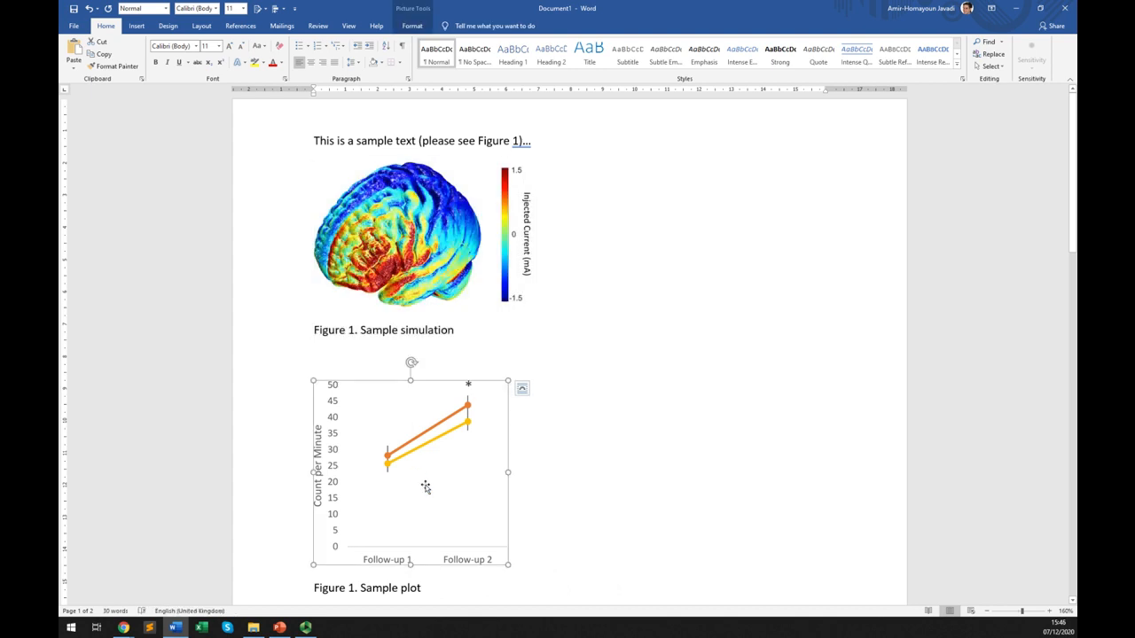
scroll(425, 487, "down", 3)
left_click(448, 552)
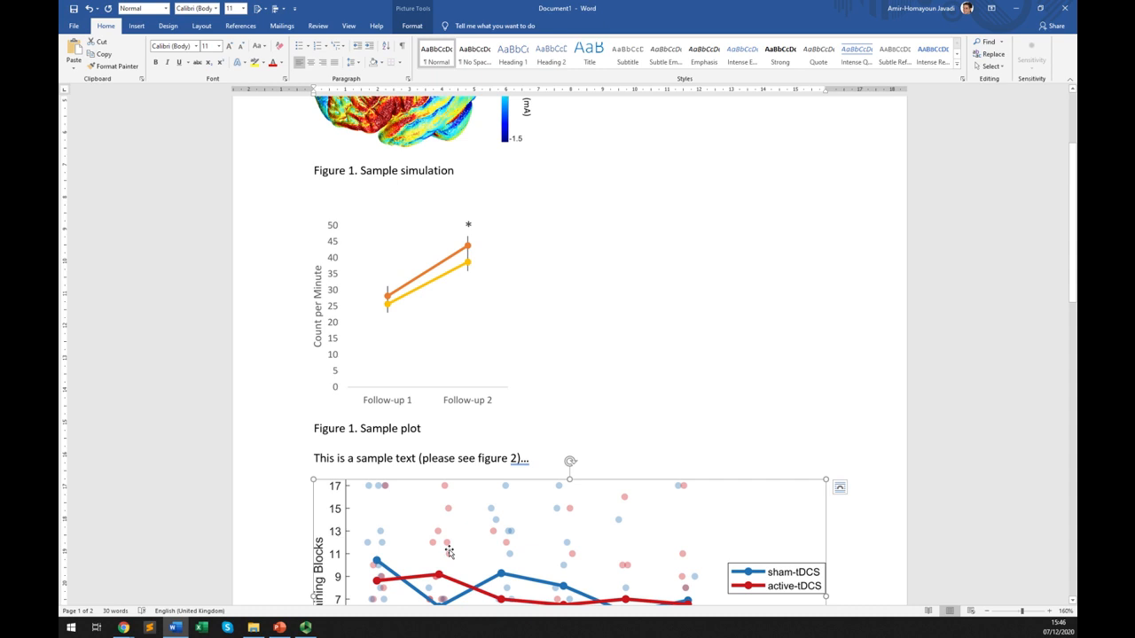
scroll(438, 452, "up", 3)
left_click_drag(513, 141, 520, 140)
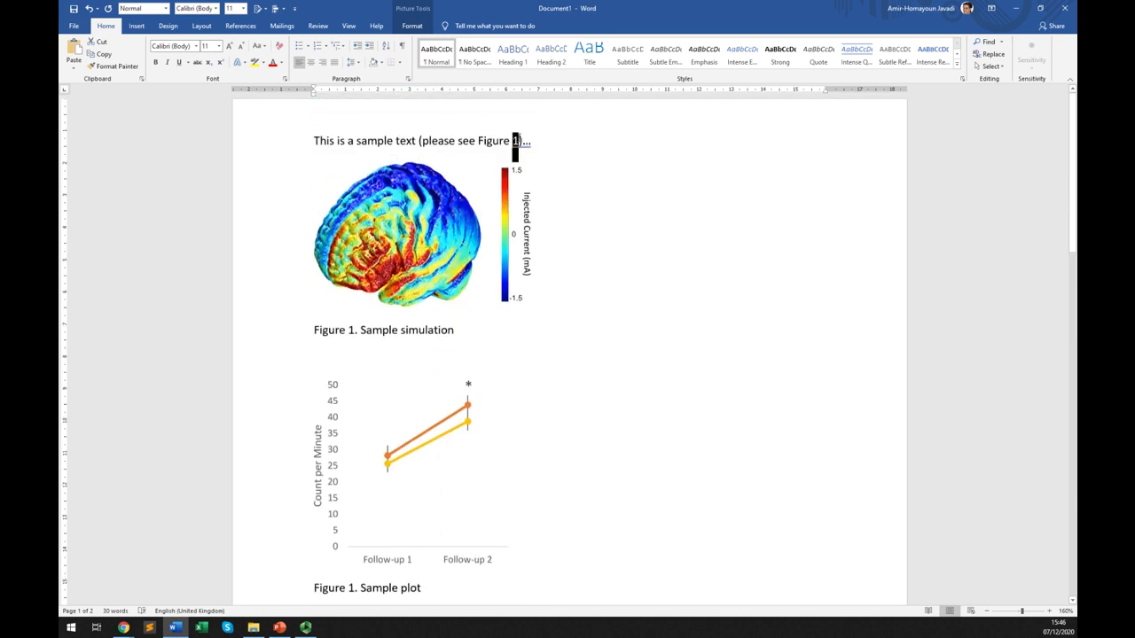
type("2")
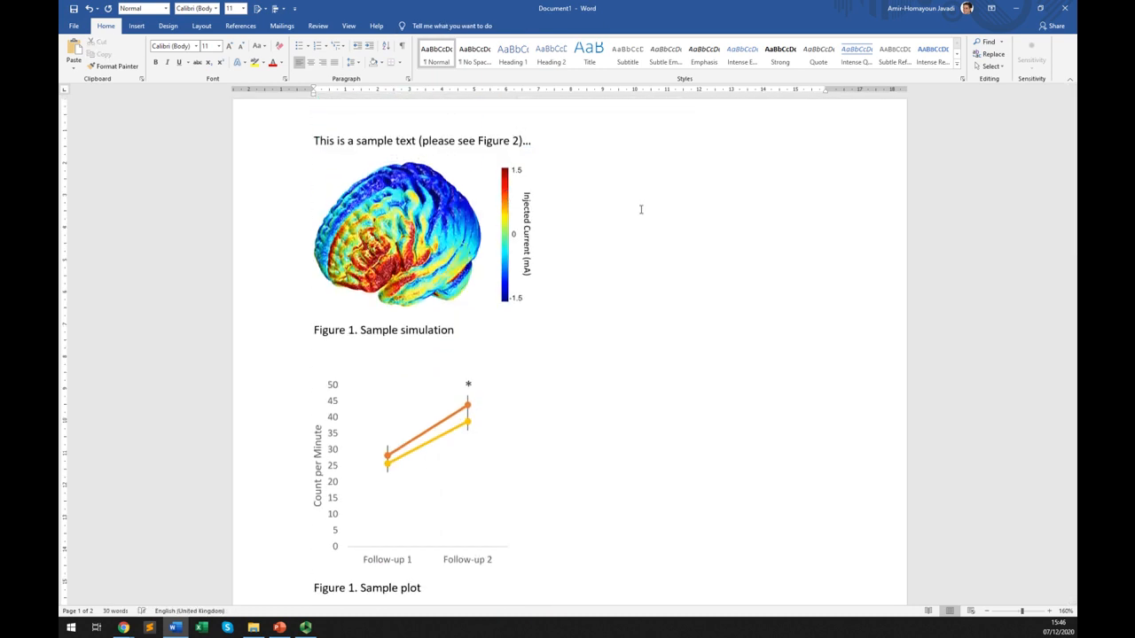
Step: Change the figure number in the second sample sentence's reference to 3
scroll(597, 299, "down", 5)
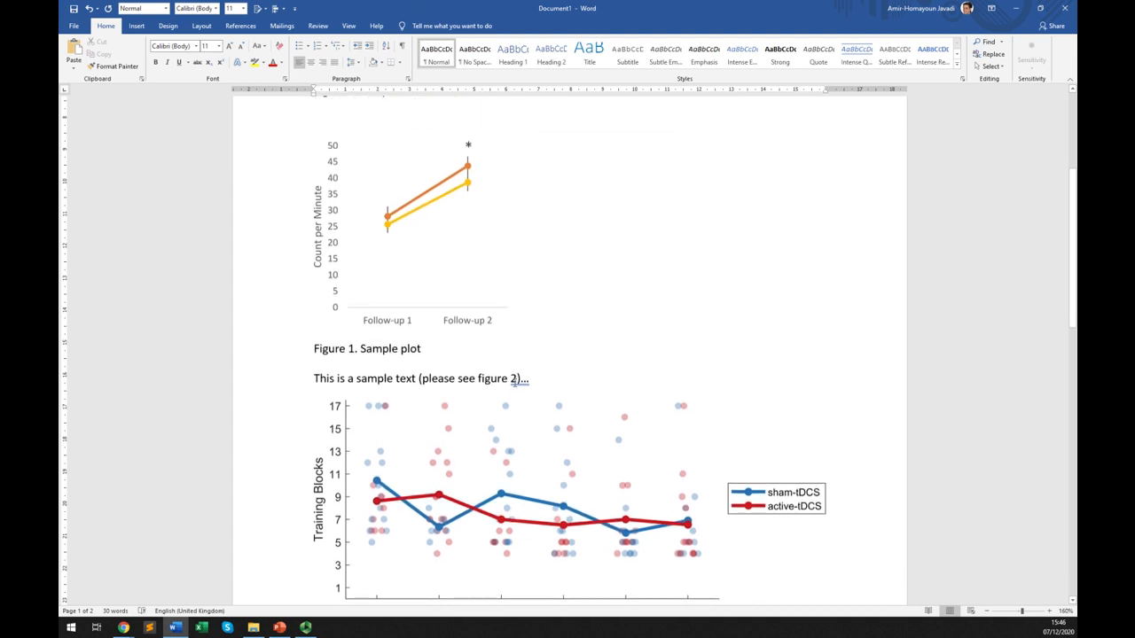
left_click(515, 382)
key("BackSpace")
type("3")
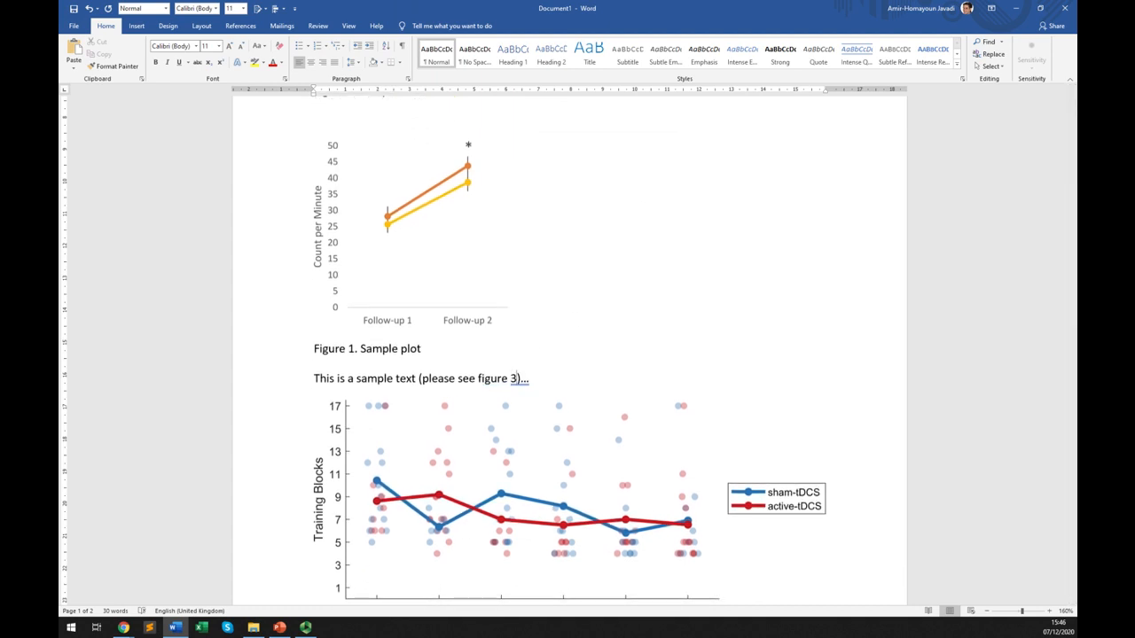
scroll(568, 355, "down", 3)
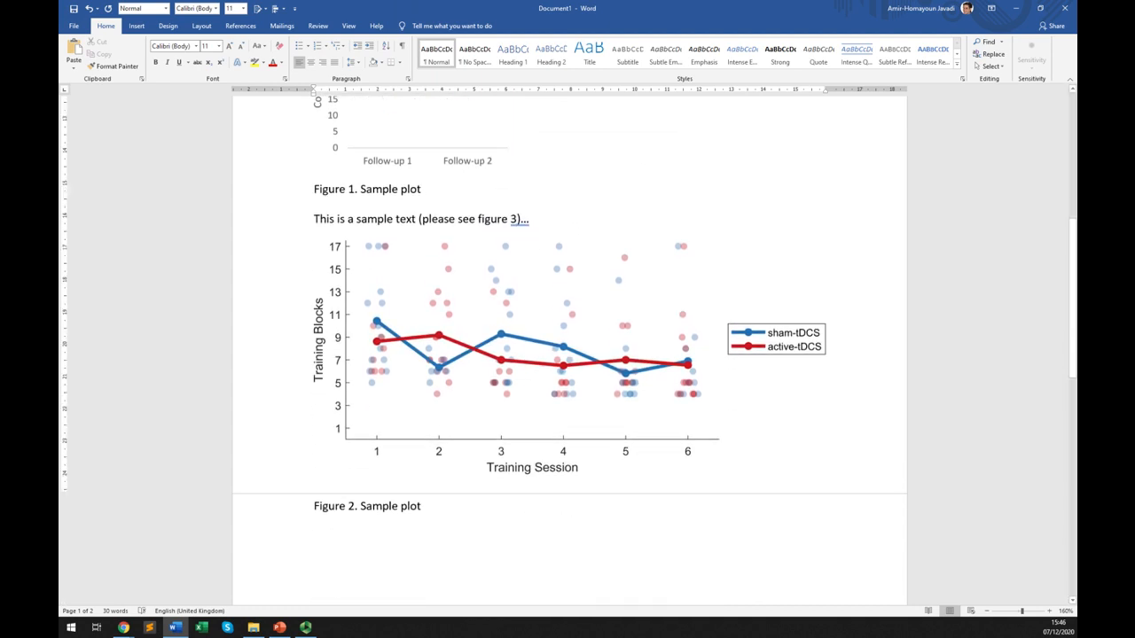
scroll(517, 218, "up", 3)
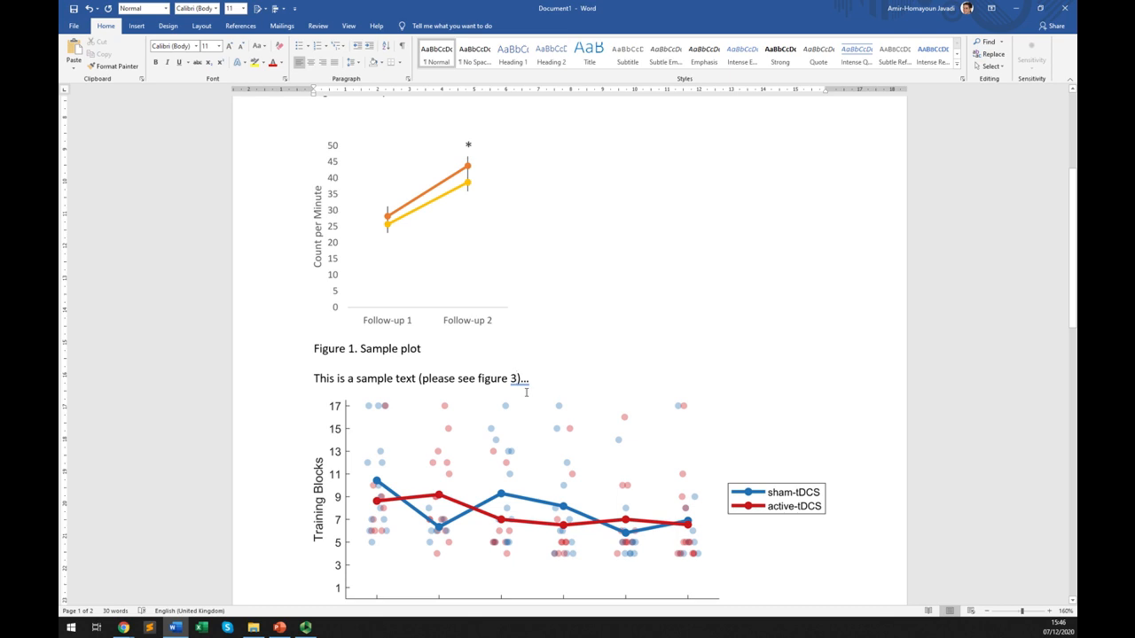
Step: Delete the manually typed "Figure 1." label from the brain image's caption, keeping "Sample simulation"
scroll(526, 391, "up", 4)
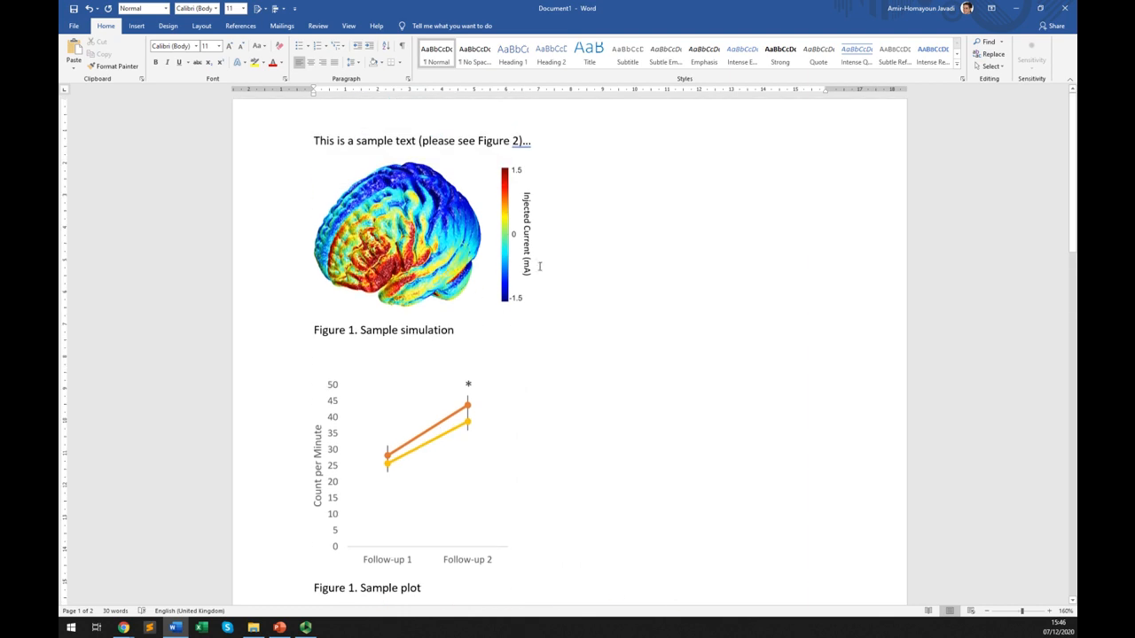
triple_click(316, 145)
left_click_drag(451, 277, 638, 396)
left_click(638, 395)
left_click(418, 330)
left_click(355, 330)
key("Home")
key("shift+Right")
key("shift+Right")
key("shift+Right")
key("shift+Right")
key("shift+Right")
key("shift+Right")
key("shift+Right")
key("shift+Right")
key("shift+Right")
key("shift+Right")
key("Delete")
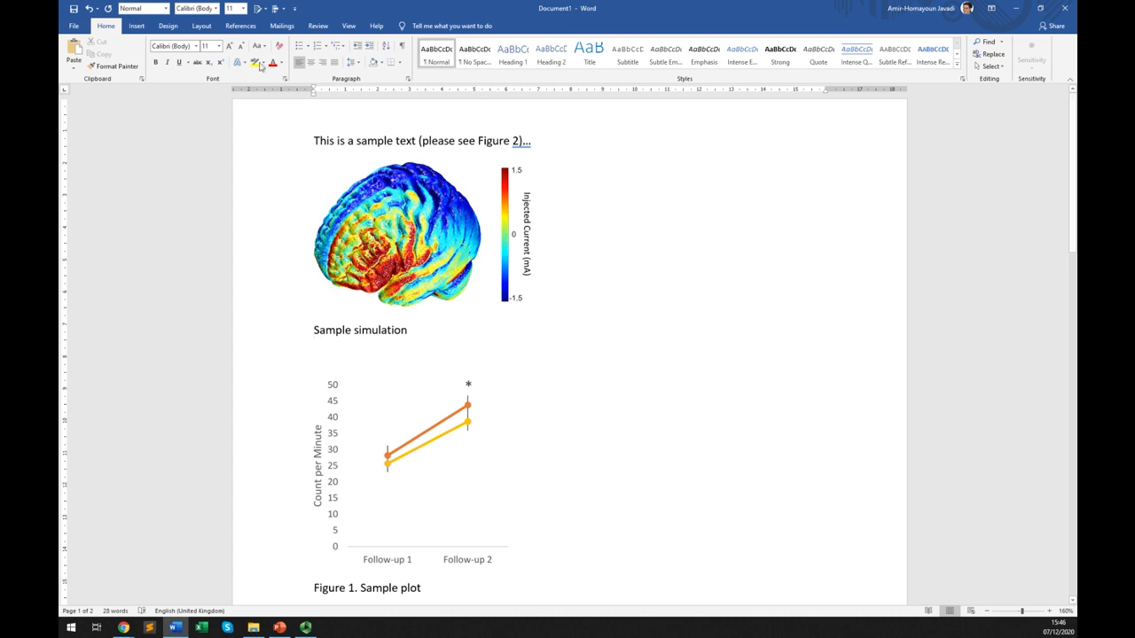
Step: Insert an automatically numbered caption with the label Figure before "Sample simulation", followed by a period and a space
left_click(240, 27)
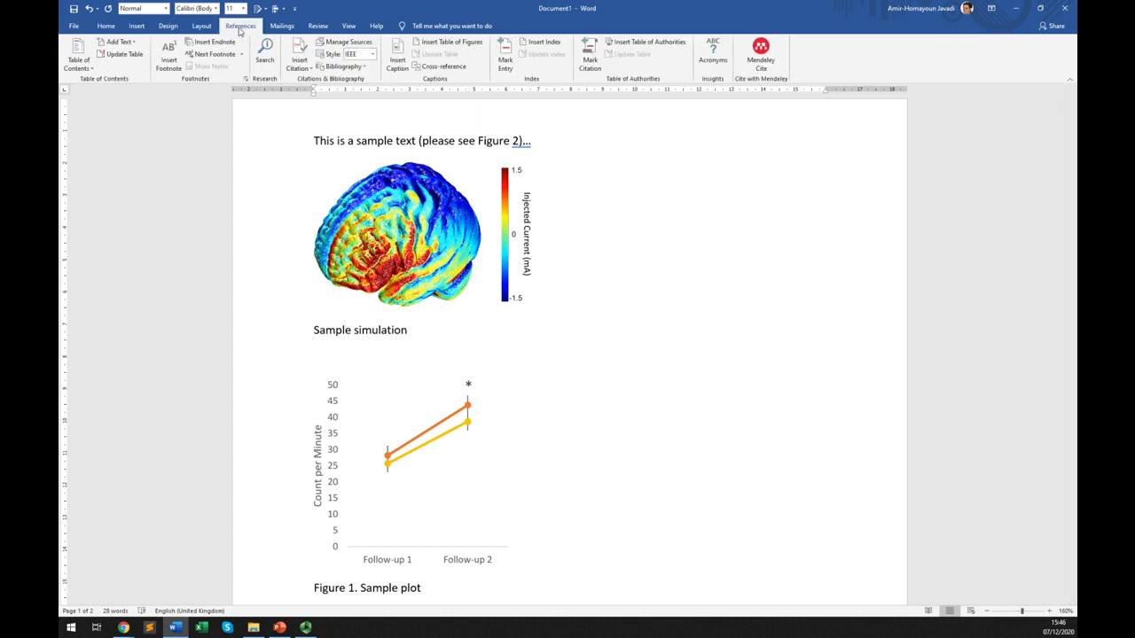
left_click(398, 64)
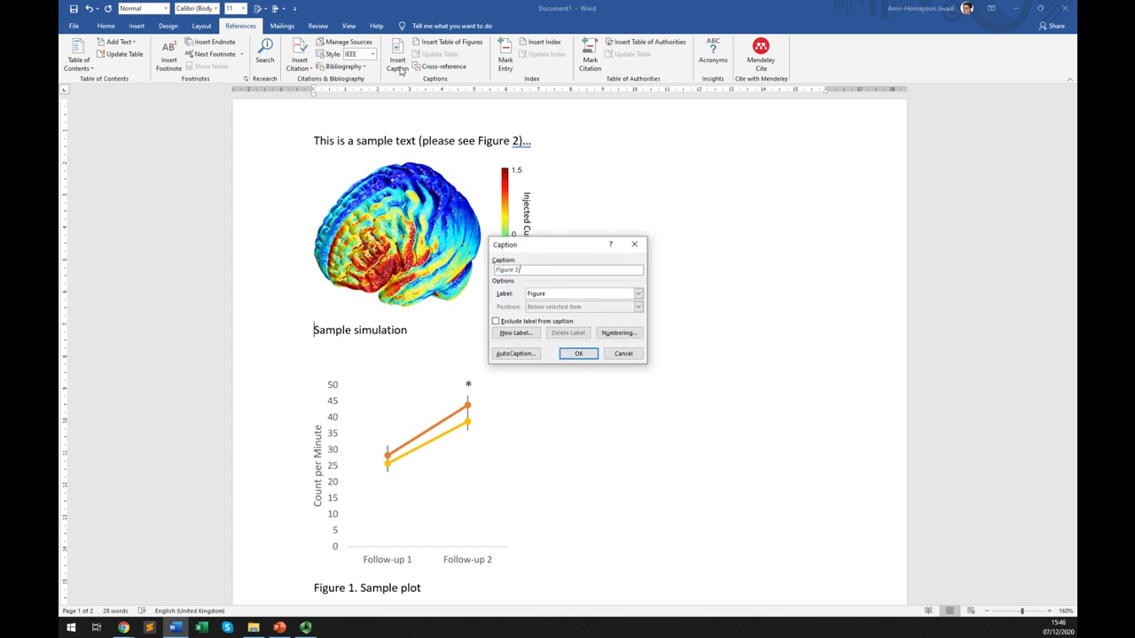
left_click(547, 297)
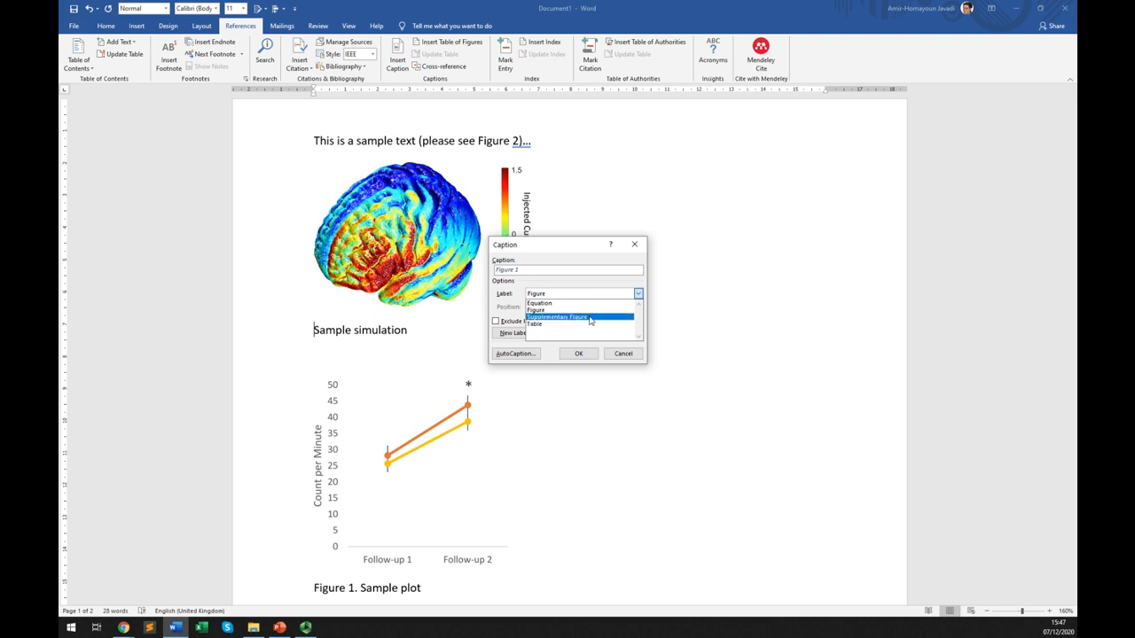
left_click(514, 310)
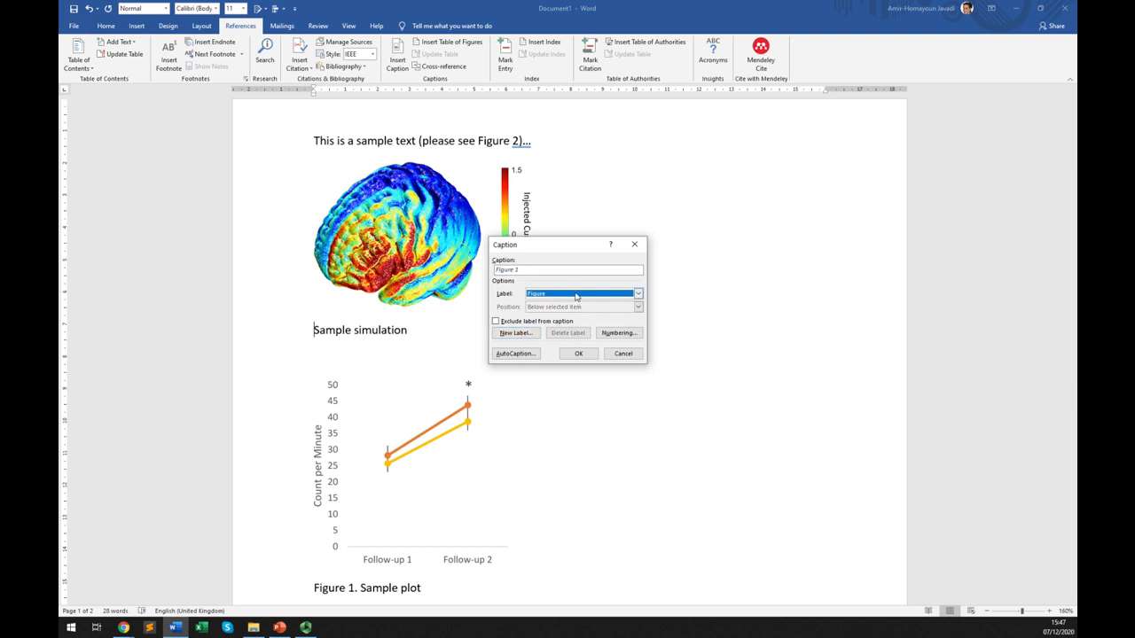
left_click(638, 293)
left_click(548, 311)
left_click(535, 271)
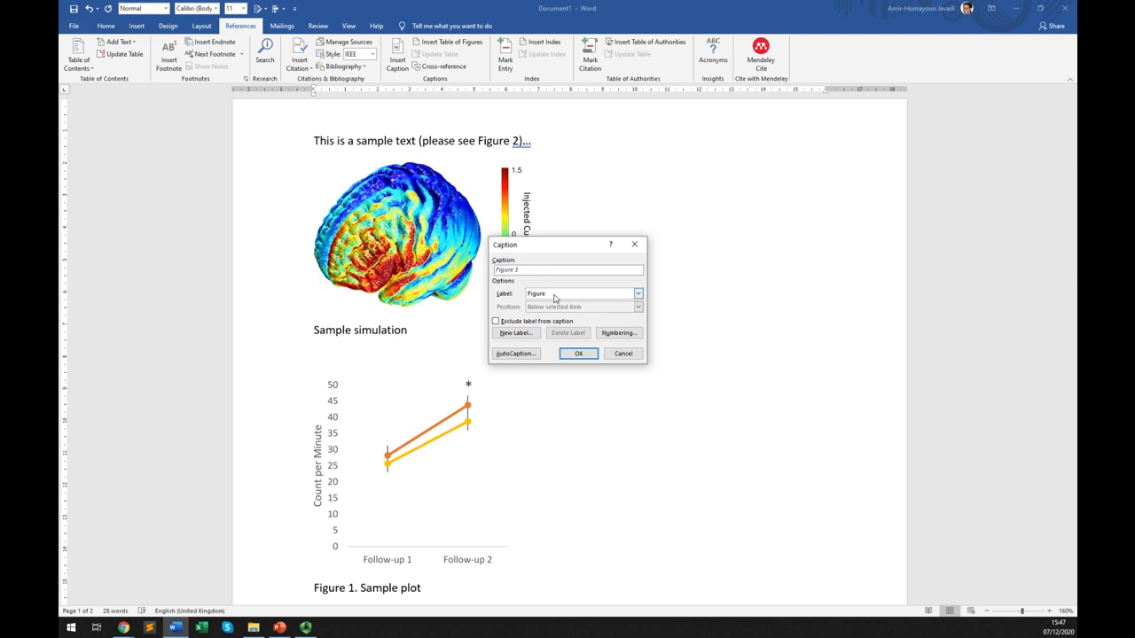
left_click(575, 354)
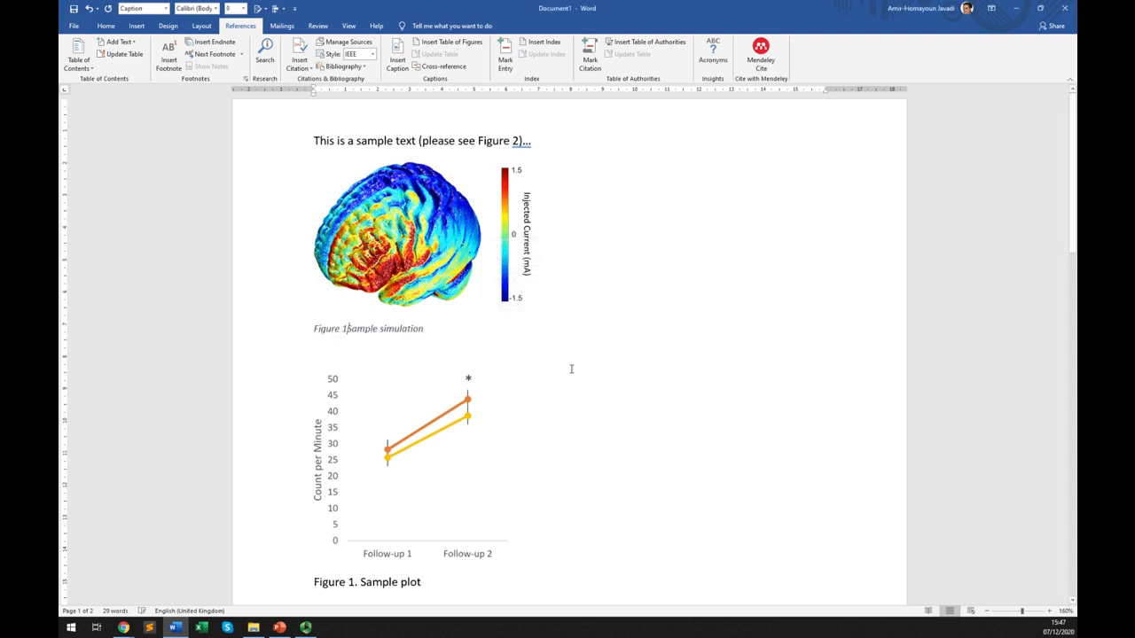
type(".")
Step: Examine how the automatic number field in the brain image's caption behaves compared with the surrounding text
left_click(346, 329)
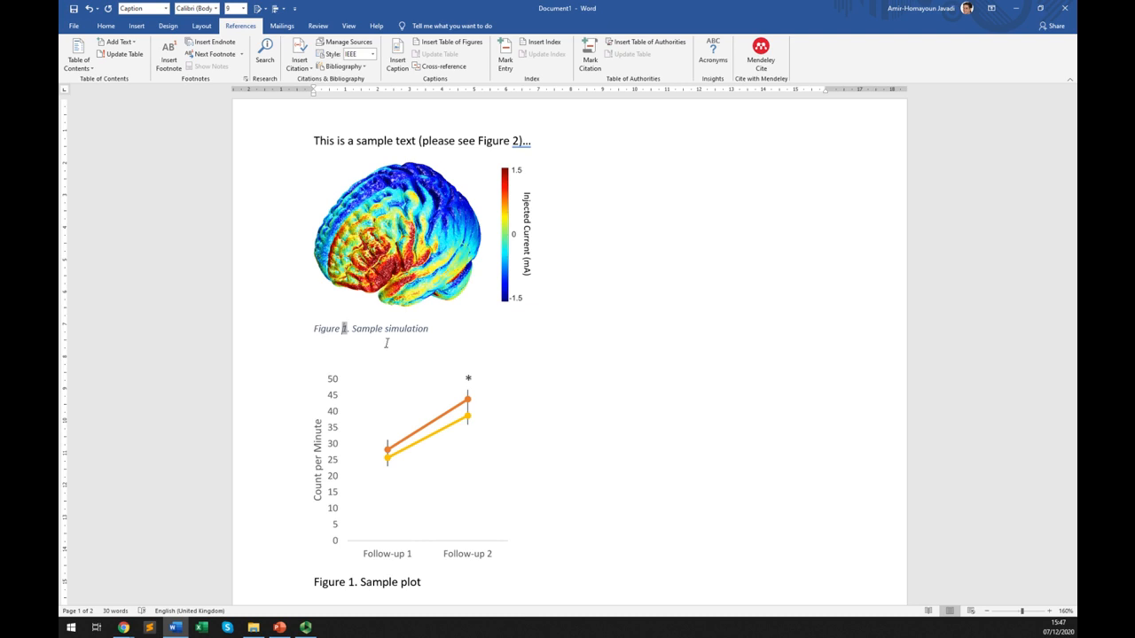
key("Left")
key("Right")
key("Left")
key("Right")
key("Right")
key("Right")
key("Right")
key("Right")
key("Right")
key("Right")
key("Right")
key("Right")
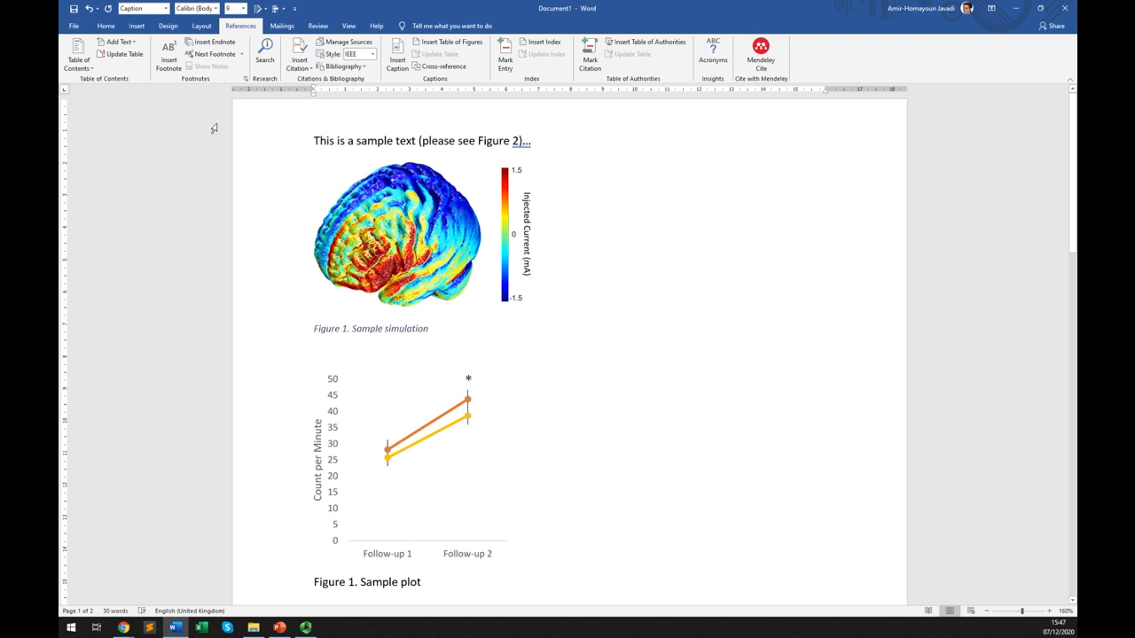
Step: Look up the style applied to the brain image's caption in the style gallery
left_click(107, 26)
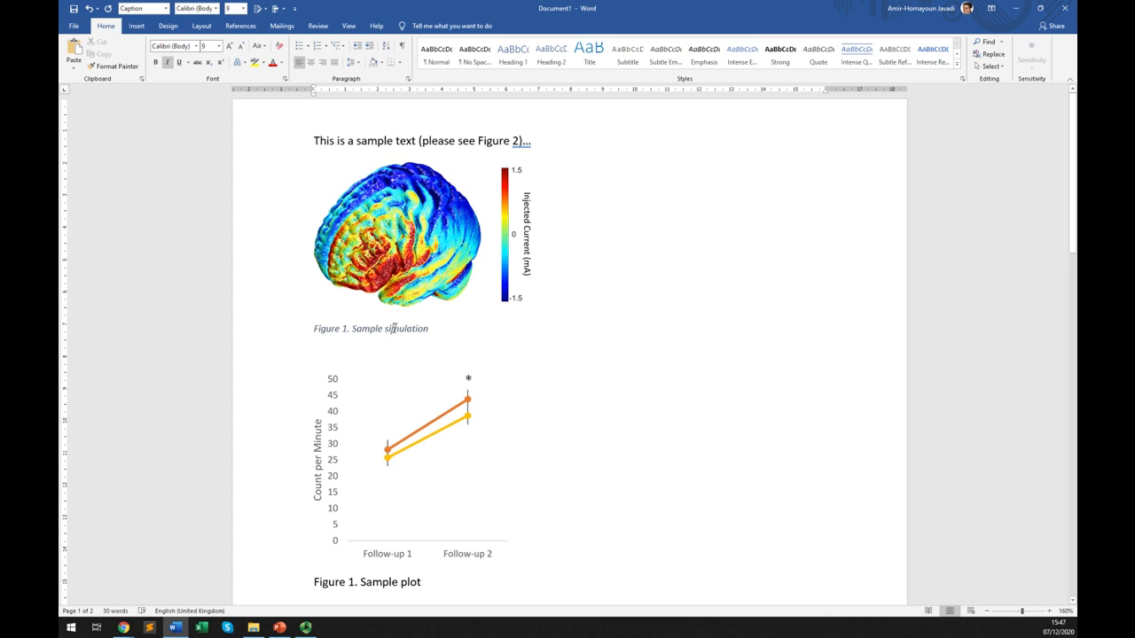
left_click(957, 67)
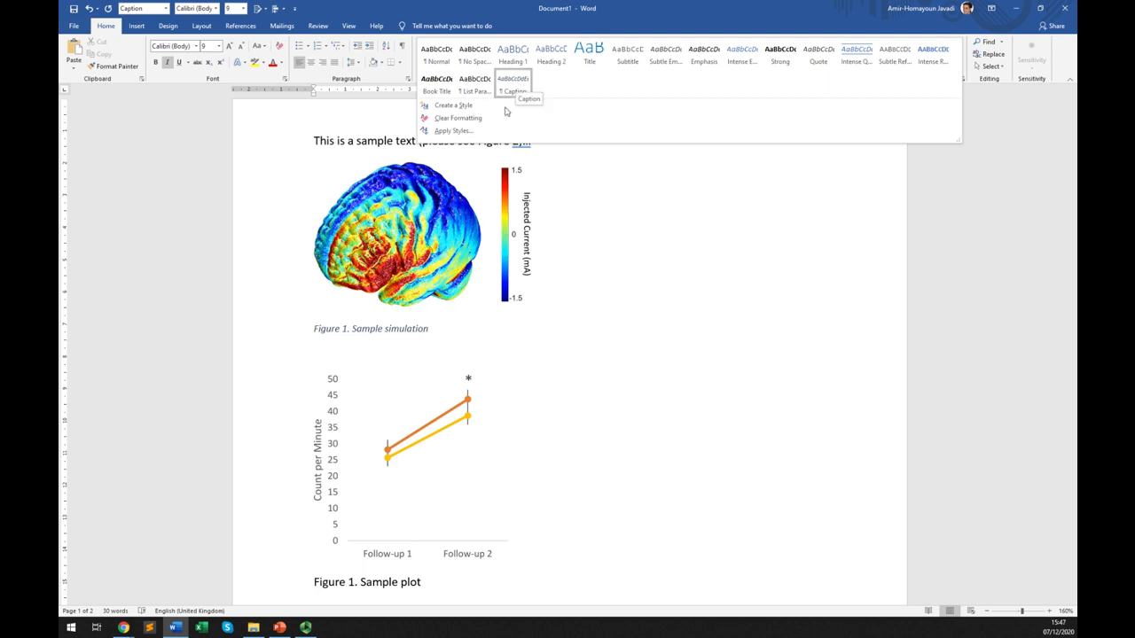
left_click(398, 329)
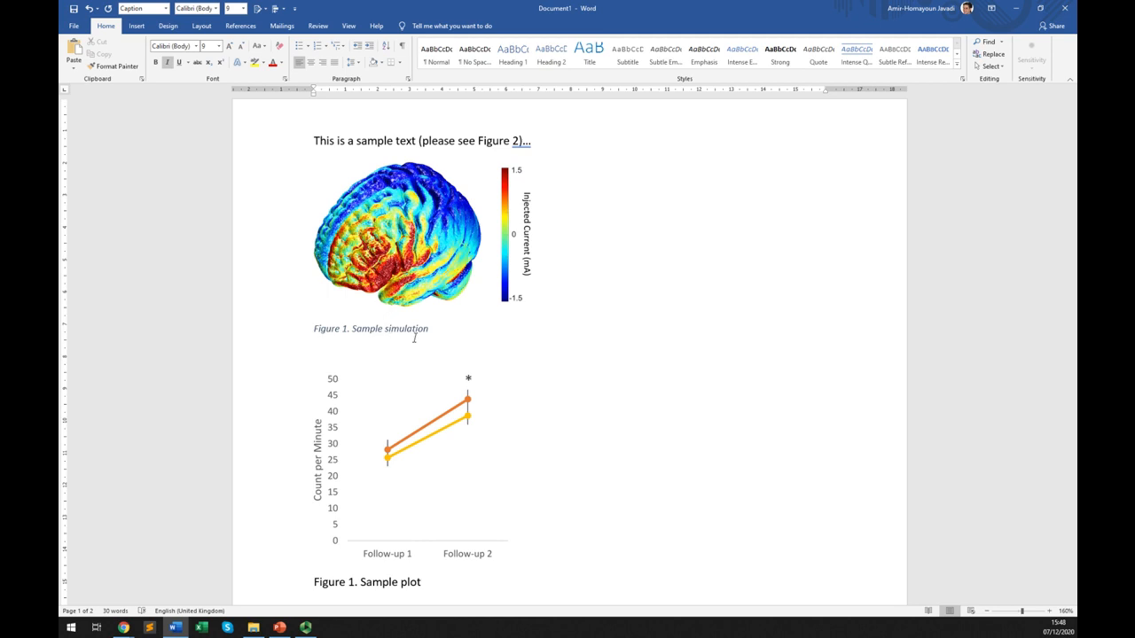
Step: Replace the typed label in the Count per Minute plot's caption with an automatically numbered Figure label, followed by a period and a space
scroll(416, 372, "down", 2)
left_click(362, 502)
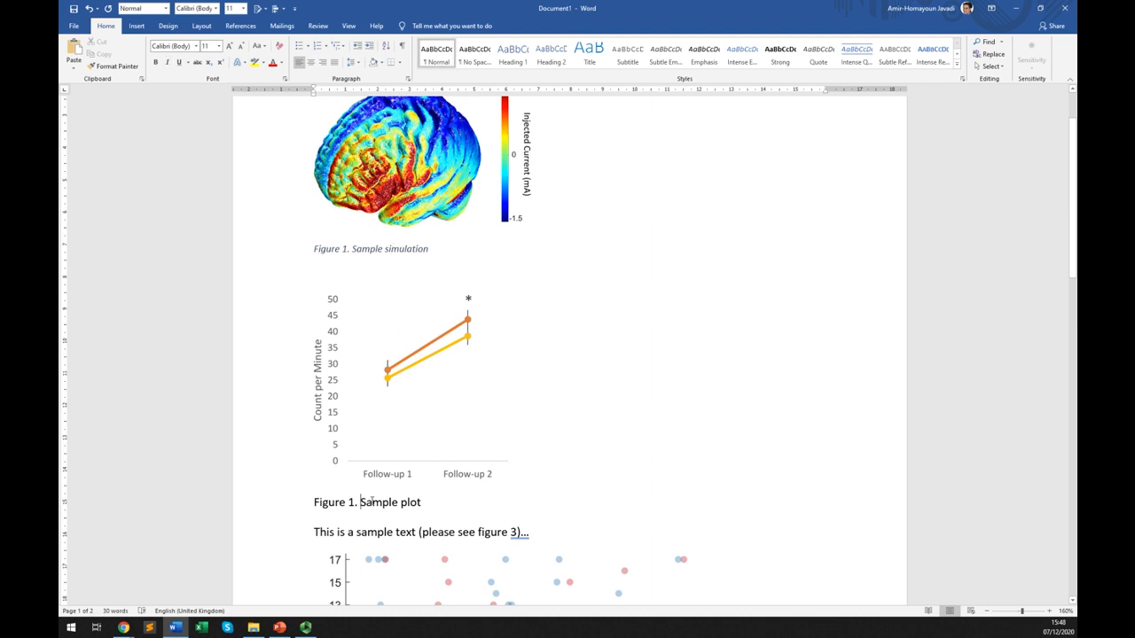
key("shift+Home")
key("BackSpace")
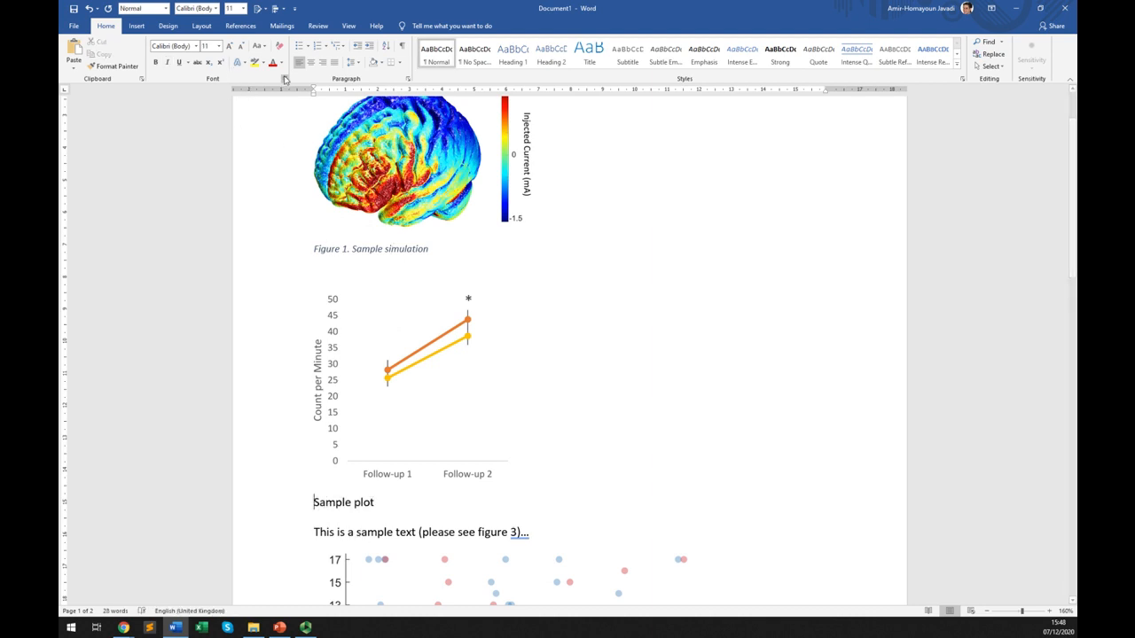
left_click(239, 26)
left_click(397, 55)
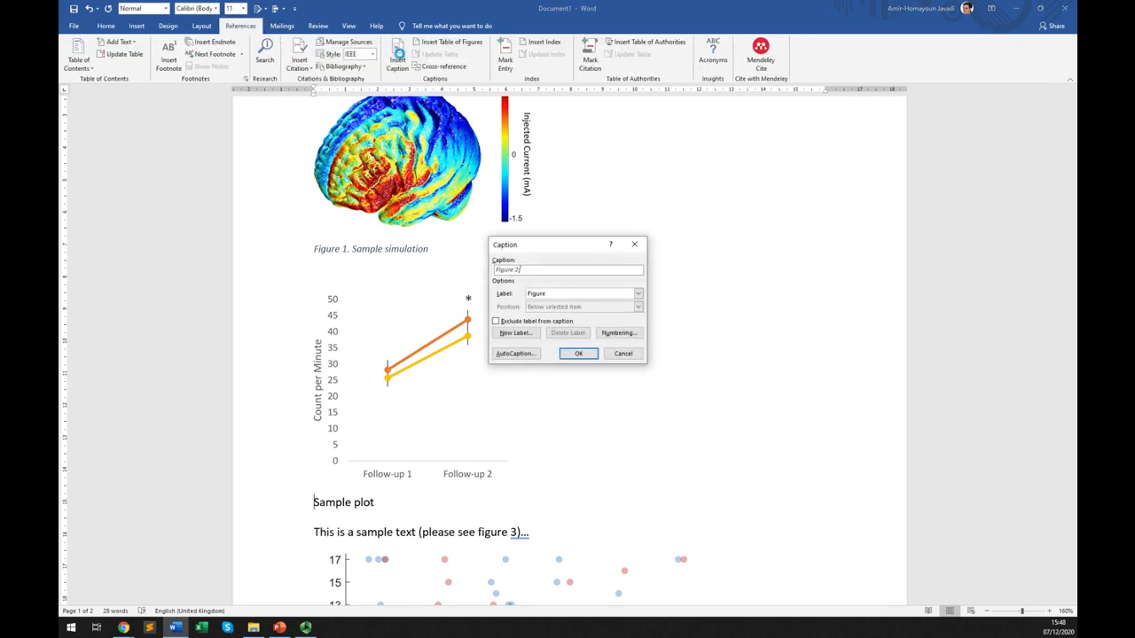
left_click(578, 352)
type(".")
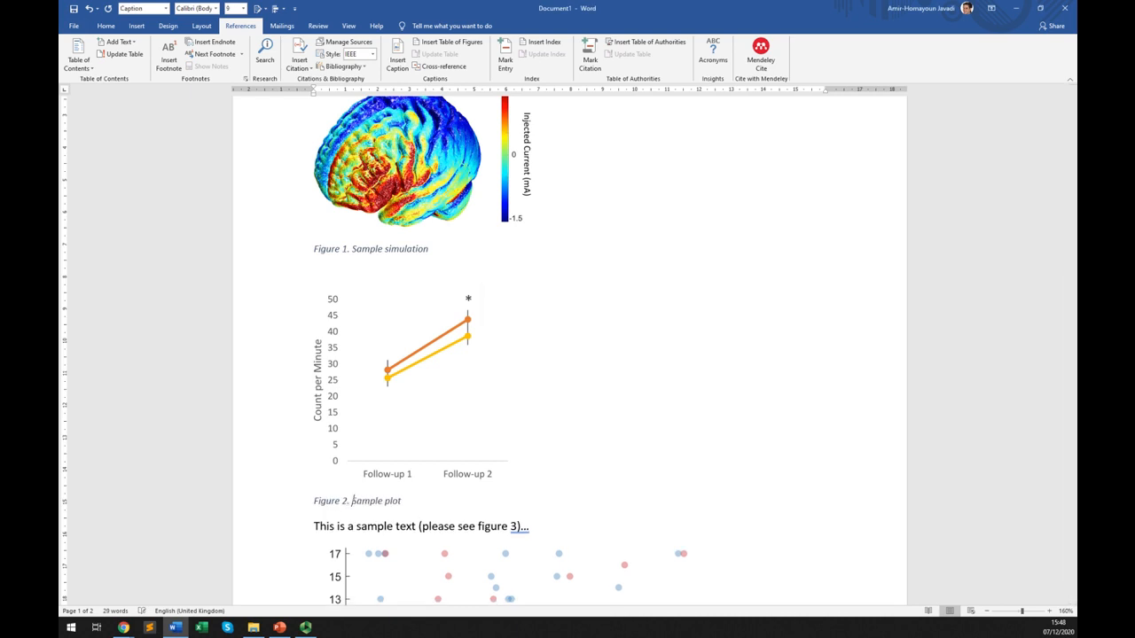
Step: Replace the typed label in the Training Blocks plot's caption with an automatically numbered Figure label, followed by a period and a space
scroll(576, 283, "down", 5)
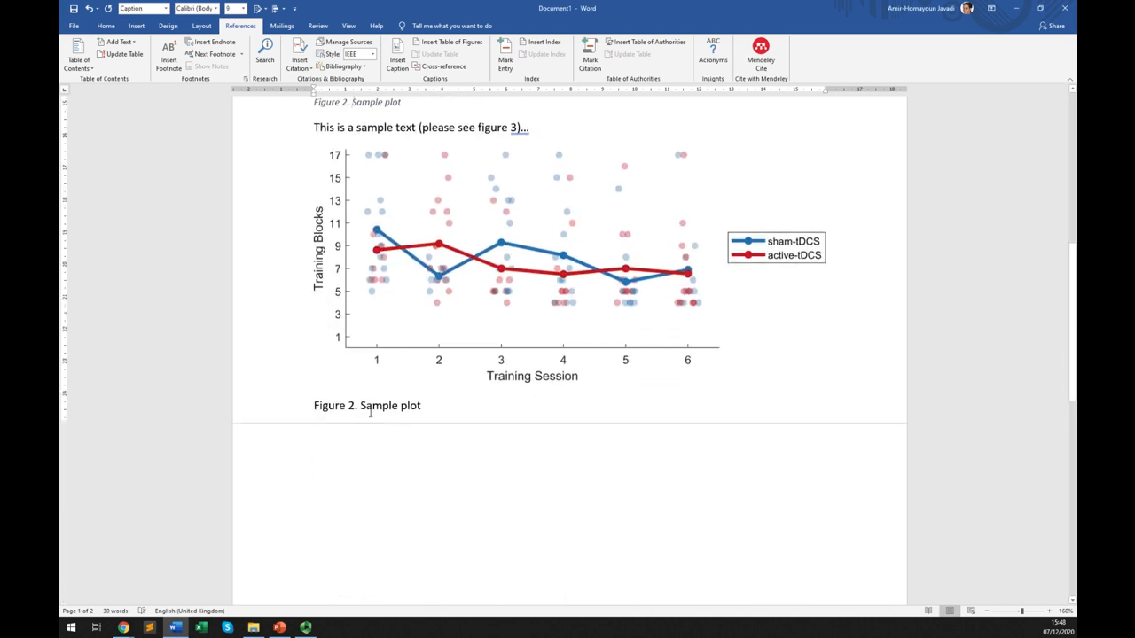
left_click(364, 407)
key("shift+Home")
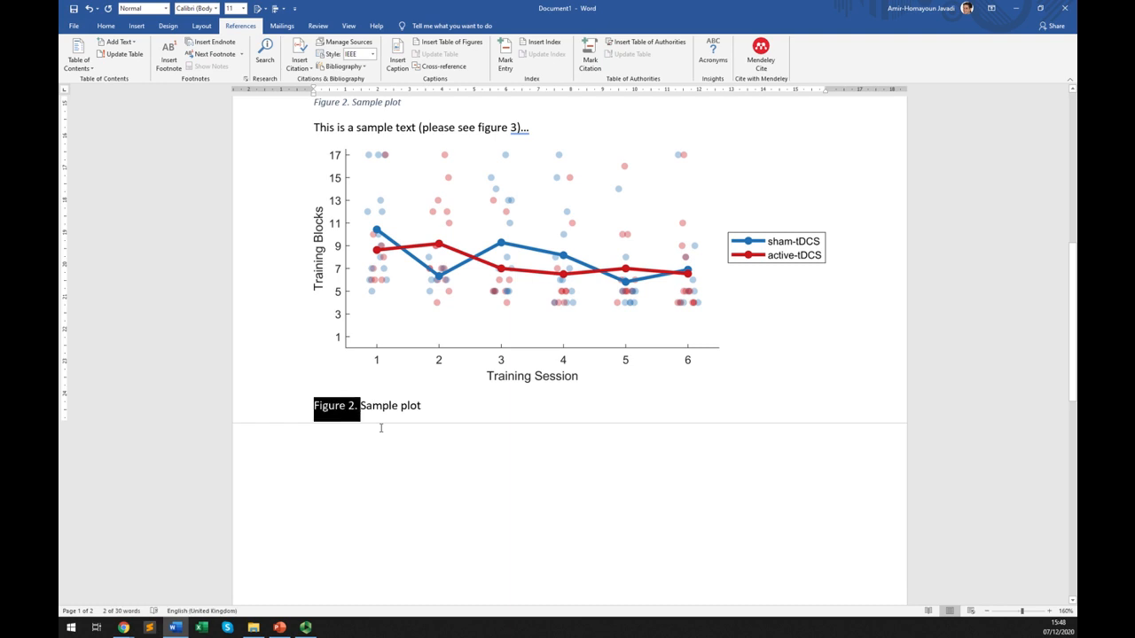
key("BackSpace")
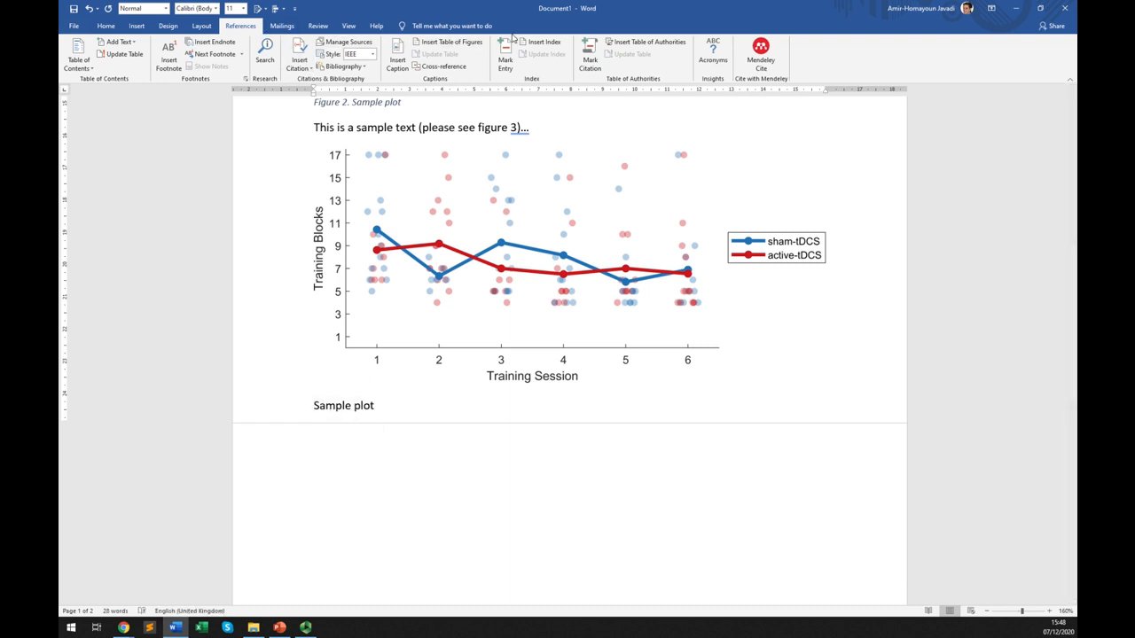
left_click(396, 57)
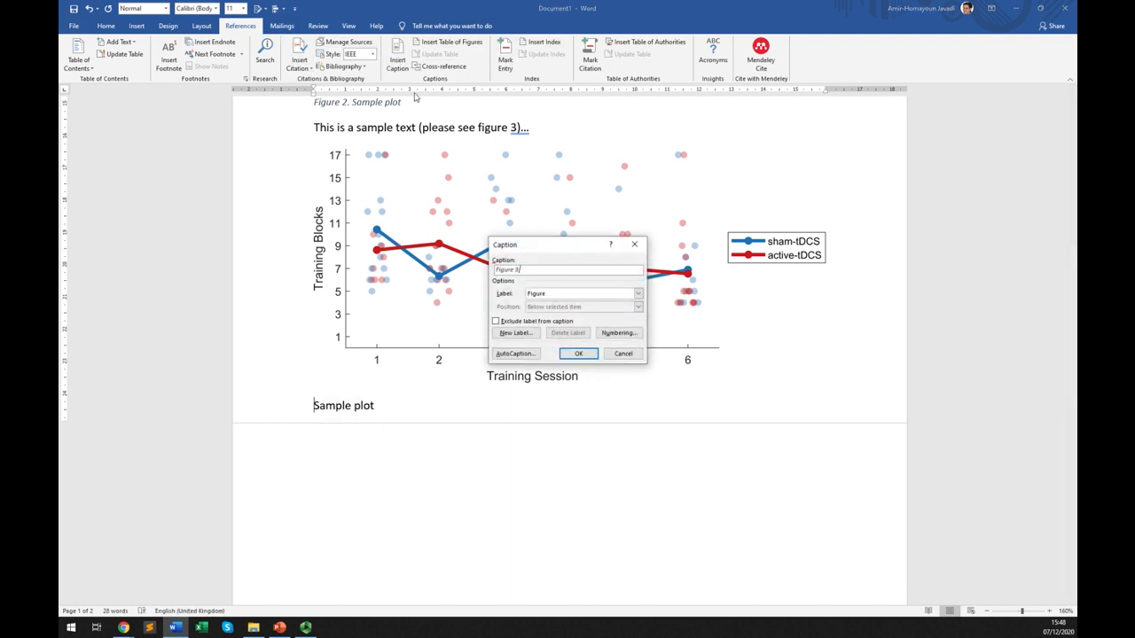
left_click(576, 353)
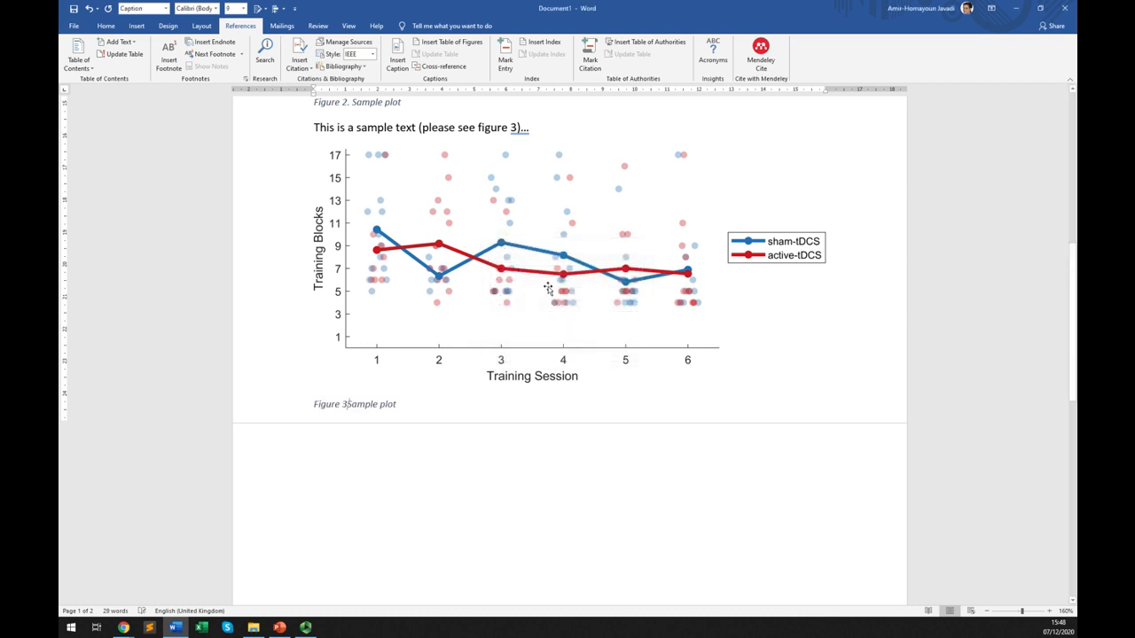
type(". ")
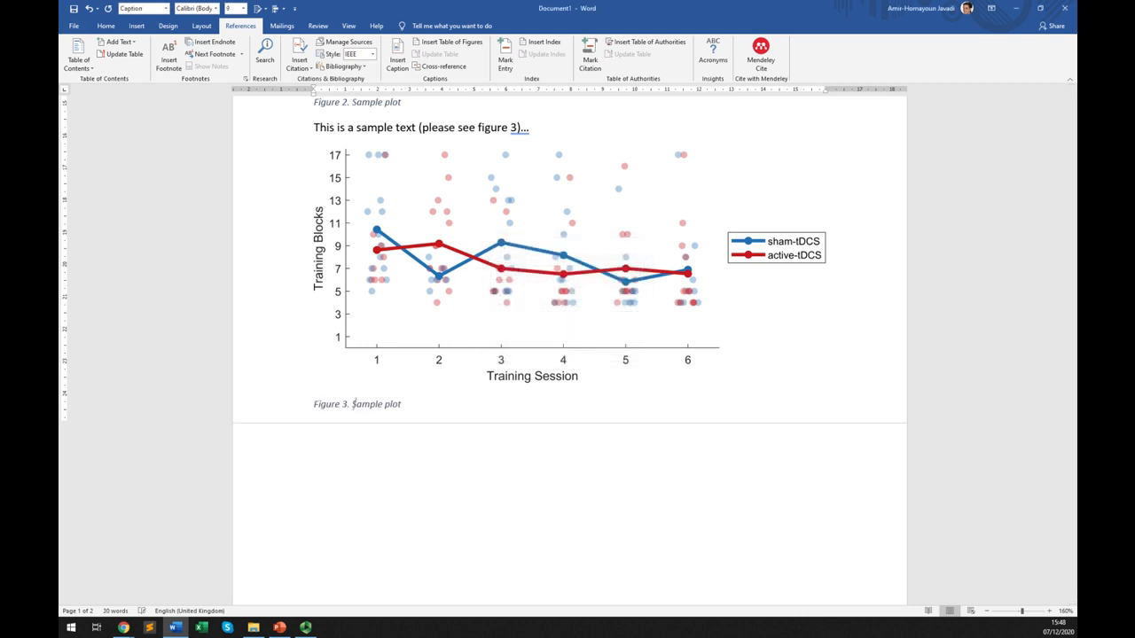
Step: Extend the Training Blocks plot's caption text to "Sample plot 2" and the Count per Minute plot's to "Sample plot 1"
type(" 2")
scroll(440, 266, "up", 4)
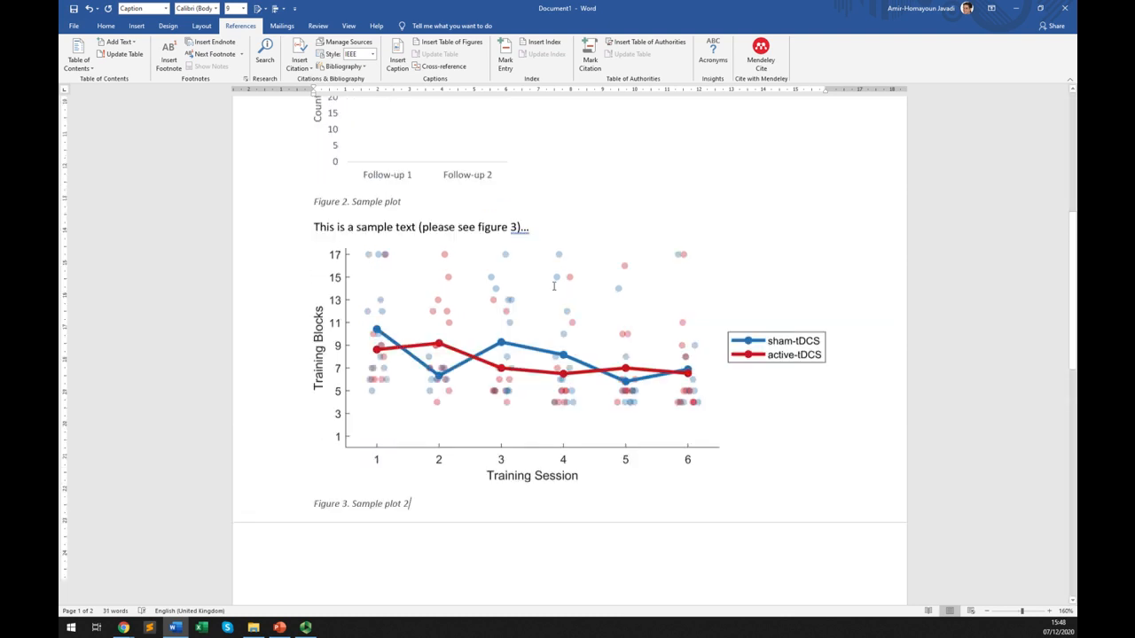
type("1")
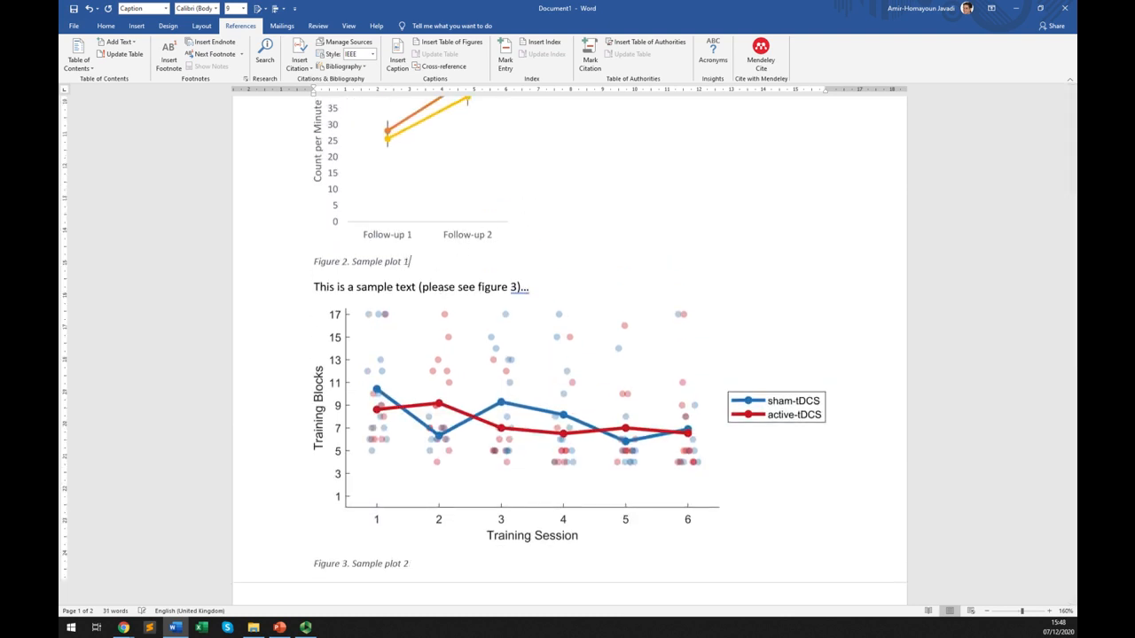
left_click(353, 260)
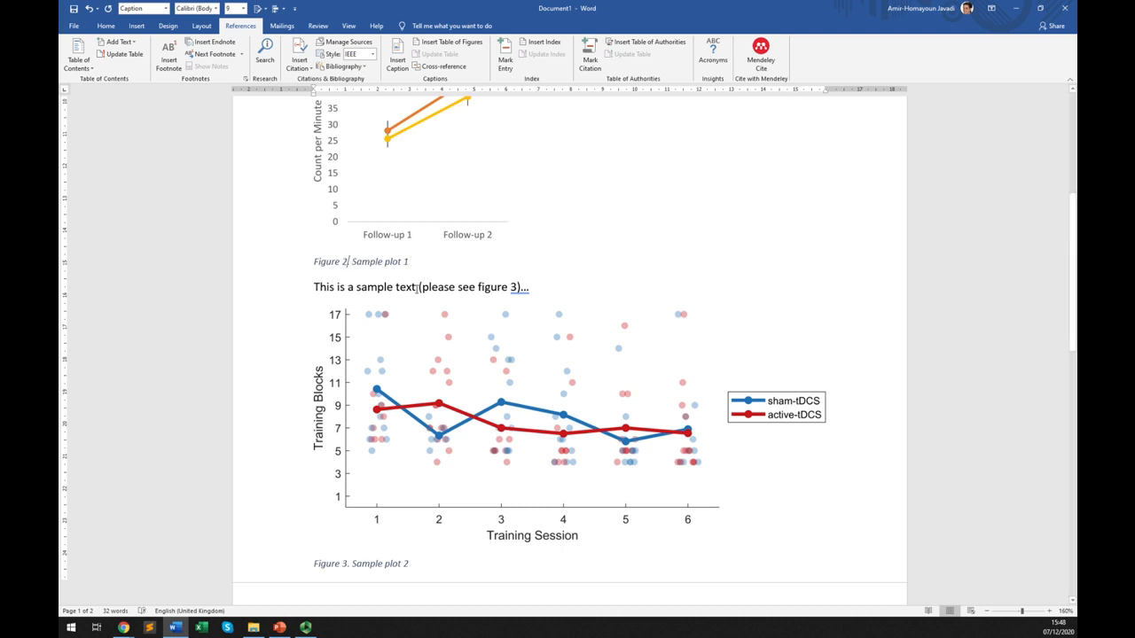
Step: Move the Training Blocks plot with its caption above the Count per Minute plot, keeping source formatting, and add a blank line after the caption
left_click(386, 356)
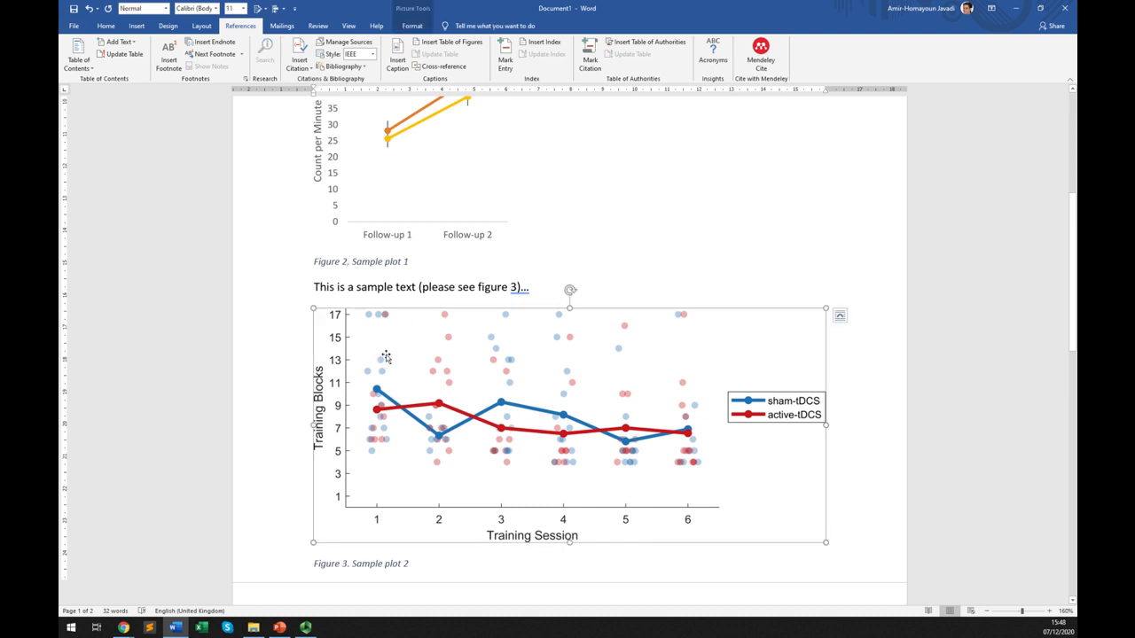
key("Left")
key("shift+Down")
key("shift+Down")
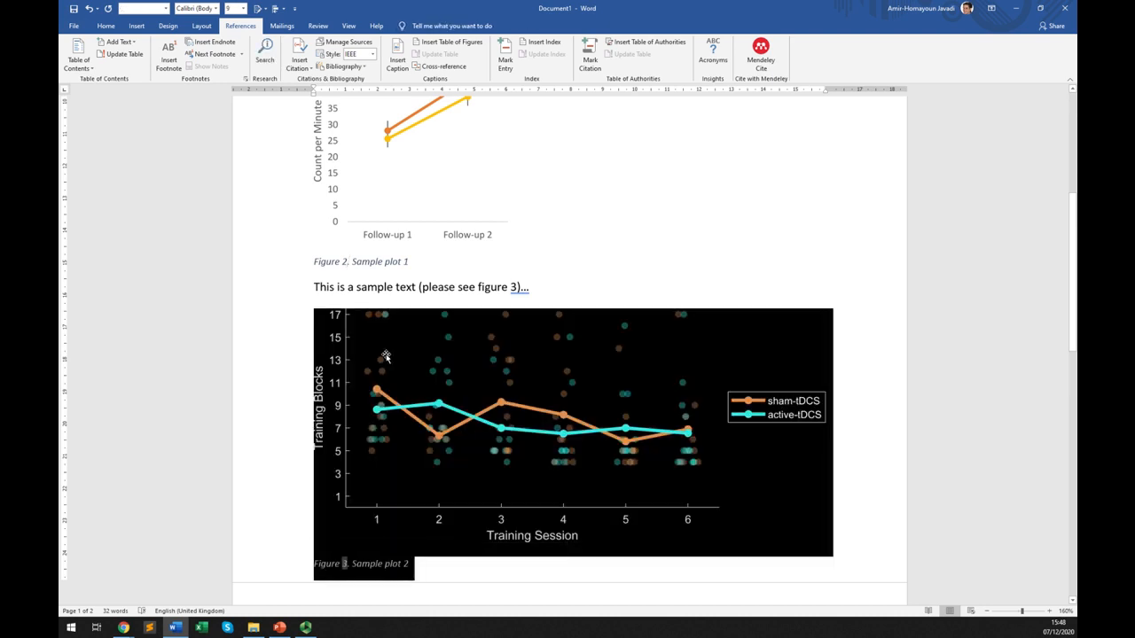
key("shift+Left")
key("Delete")
key("Up")
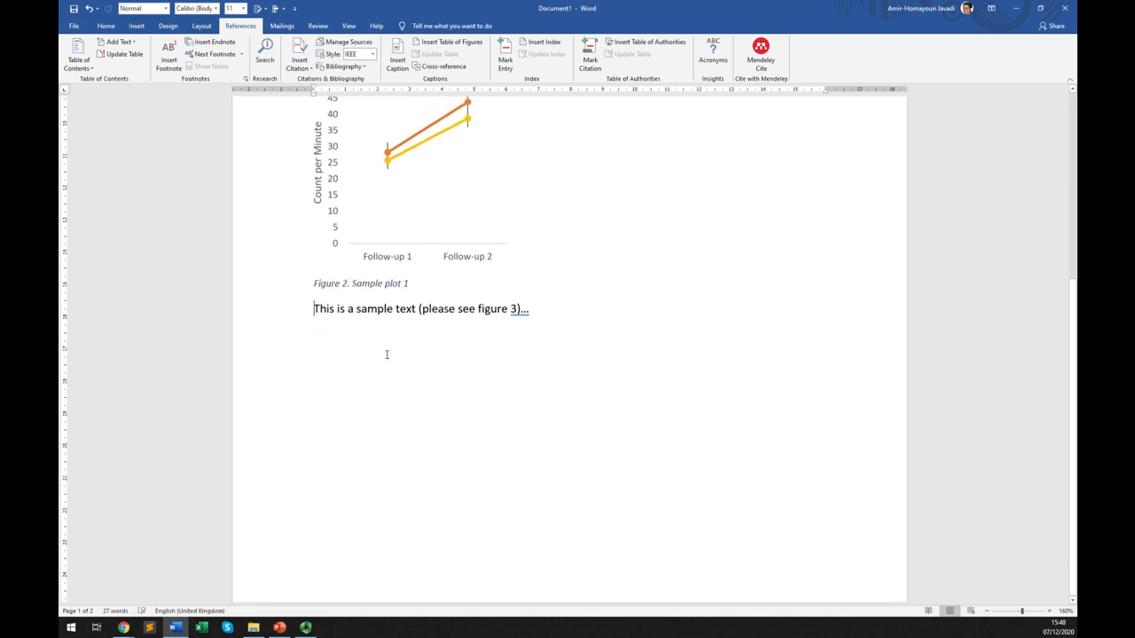
key("Up")
key("ctrl+v")
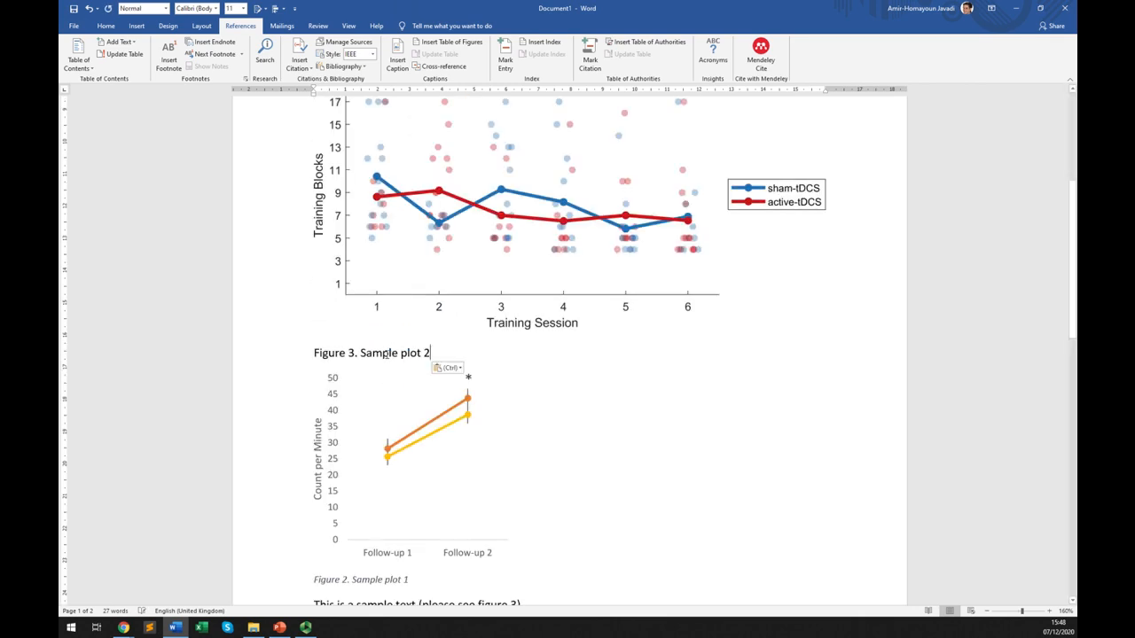
left_click(448, 367)
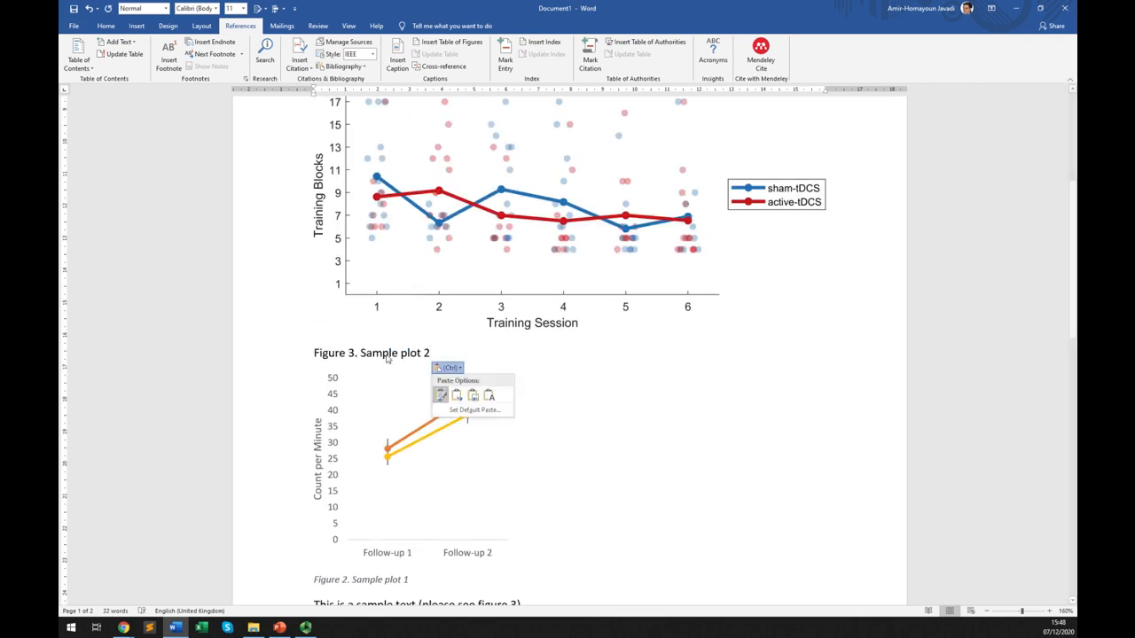
left_click(440, 397)
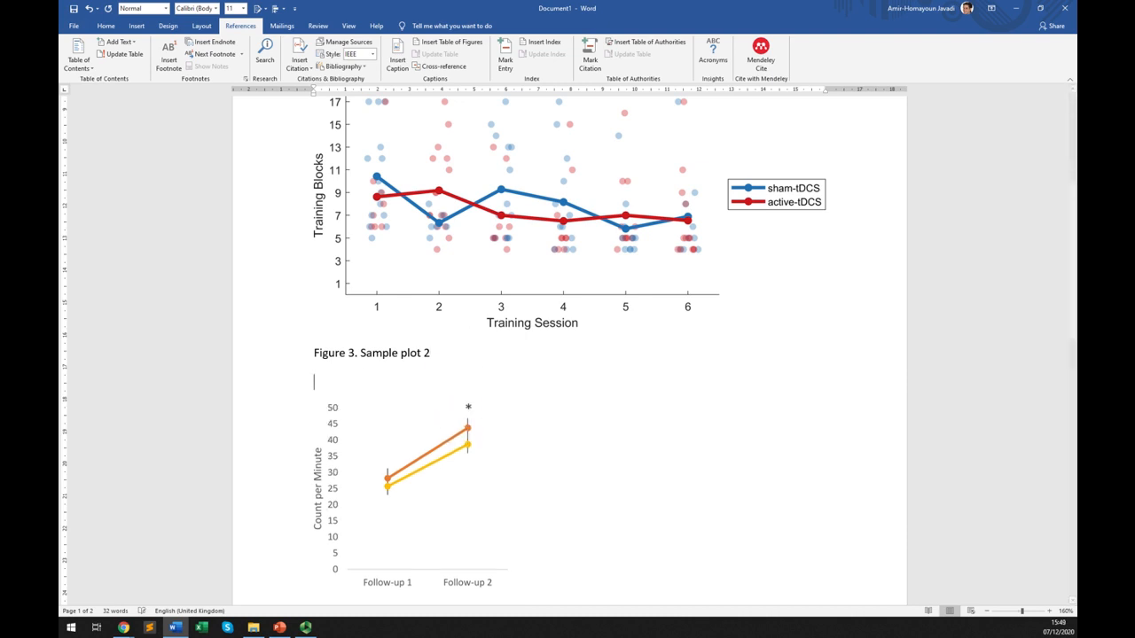
Step: Update all fields in the whole document so the figure captions are renumbered in their new order
left_click(353, 353)
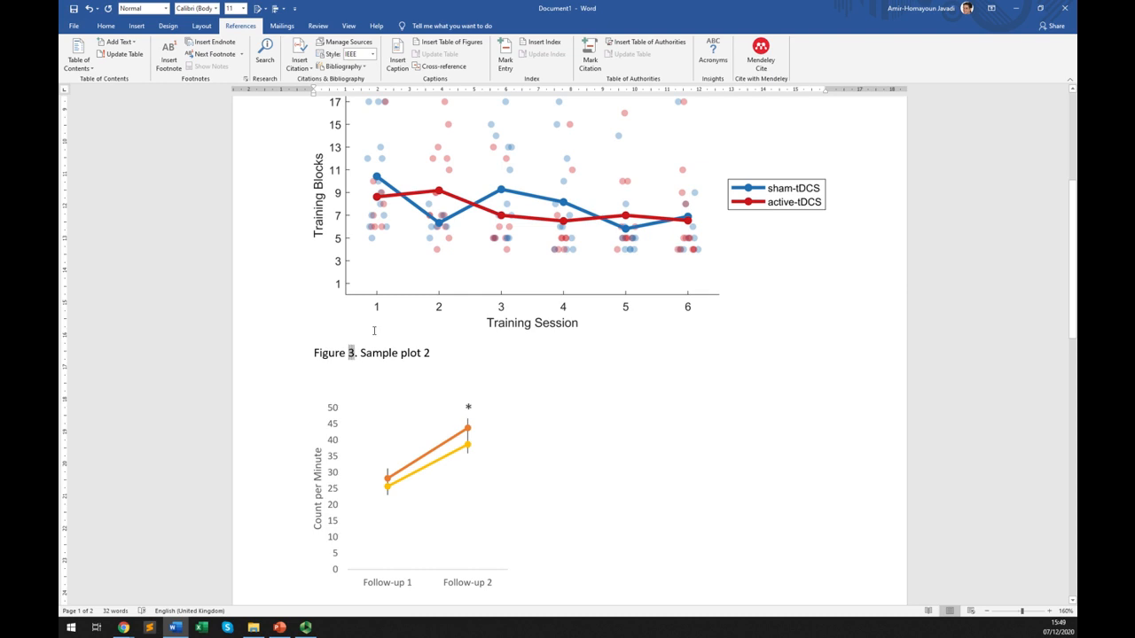
scroll(373, 330, "down", 3)
scroll(373, 329, "up", 1)
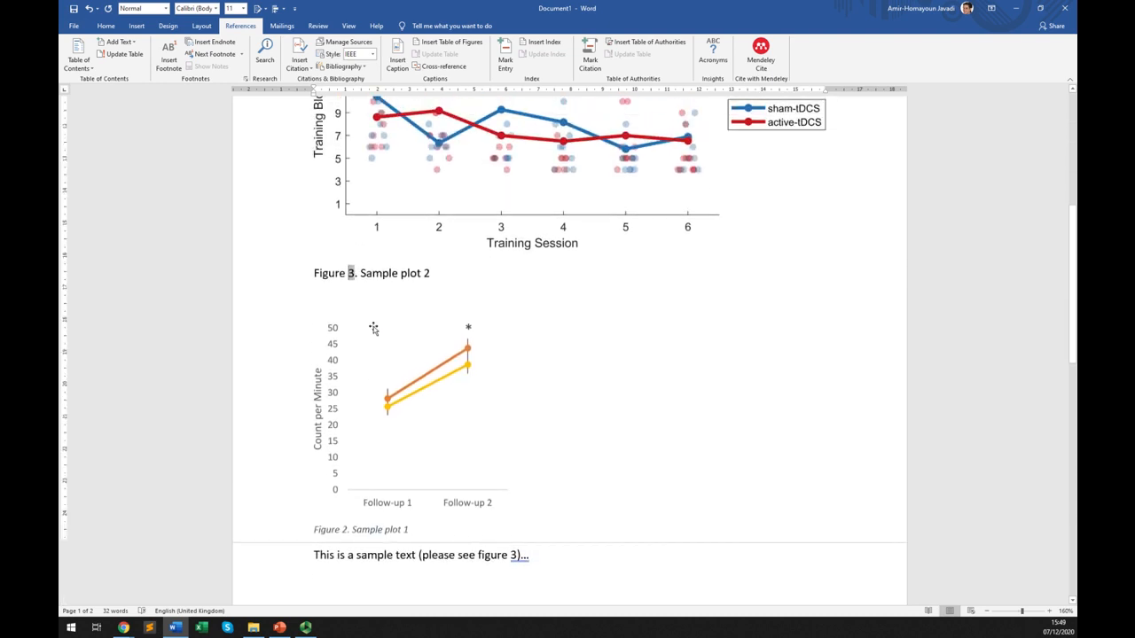
key("ctrl+a")
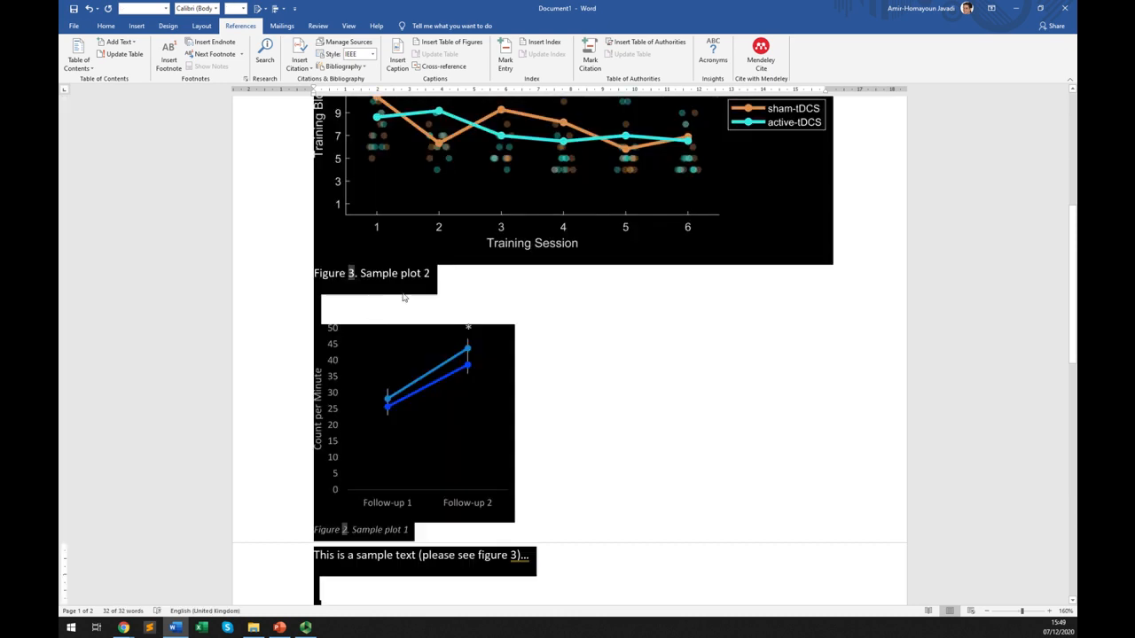
right_click(350, 275)
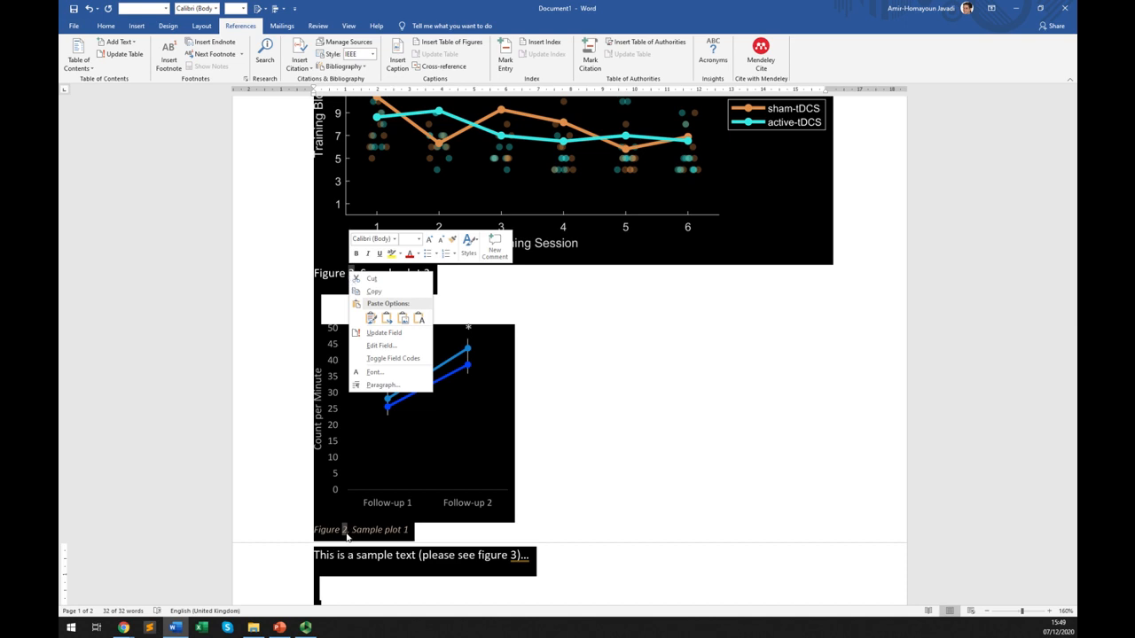
left_click(396, 334)
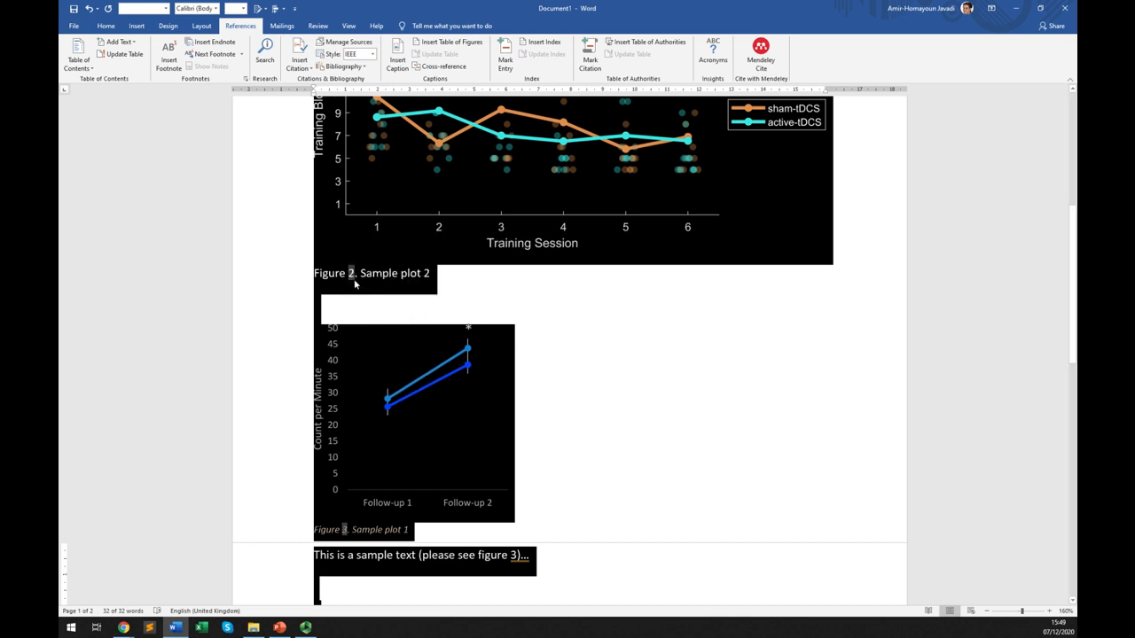
left_click(354, 275)
left_click(343, 529)
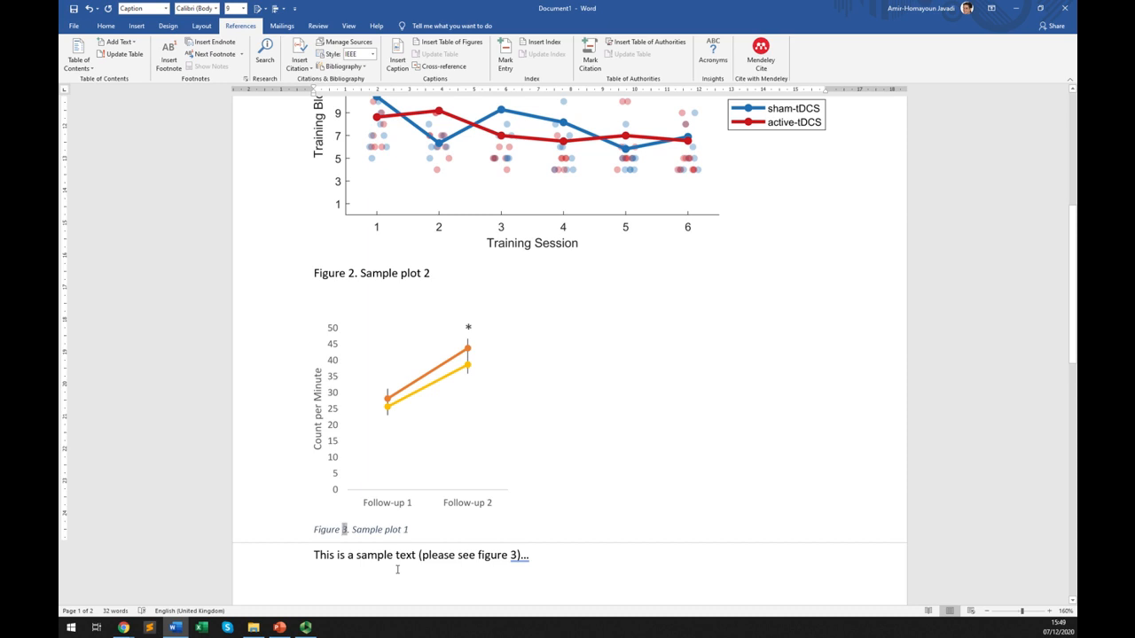
Step: Delete the manually typed "Figure 2" from the sample sentence above the brain image
scroll(397, 569, "up", 3)
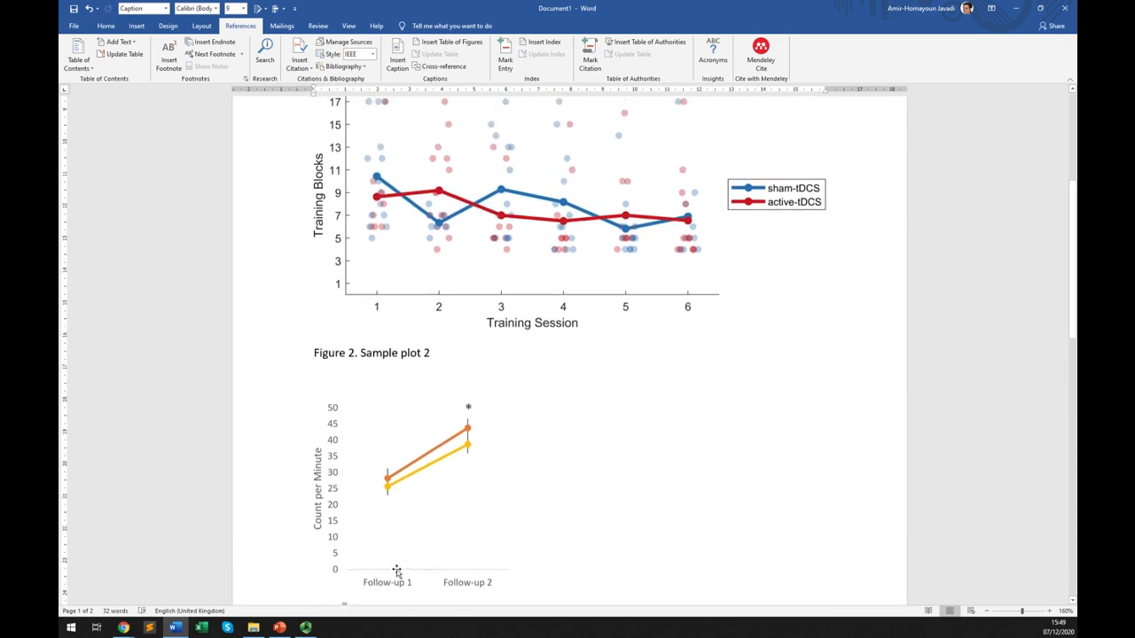
scroll(427, 467, "up", 2)
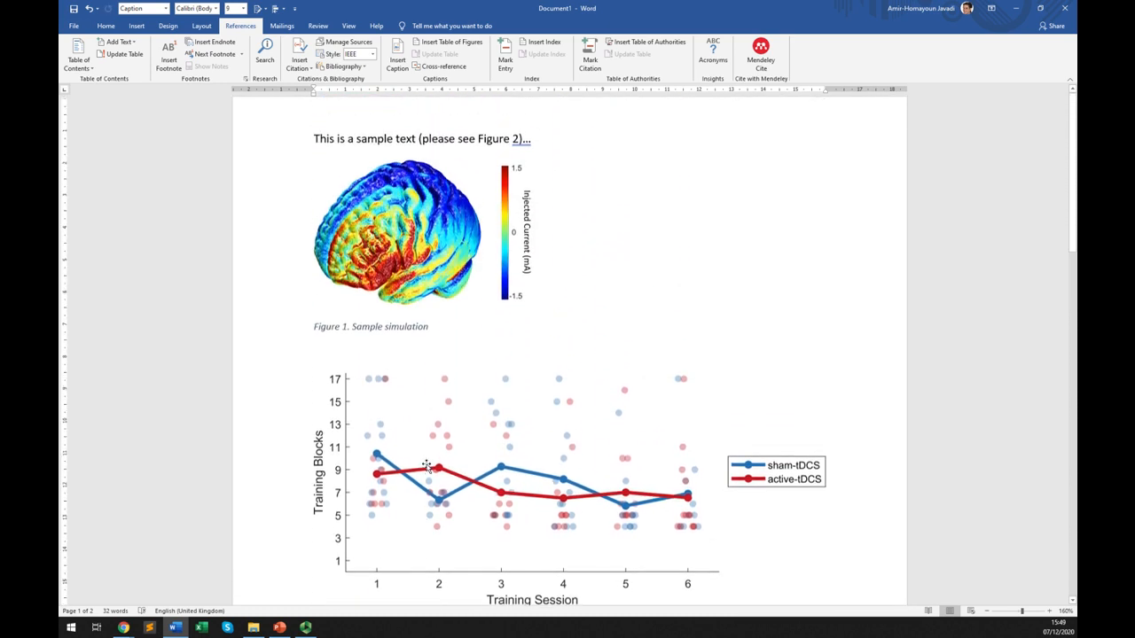
left_click(519, 141)
key("BackSpace")
key("BackSpace")
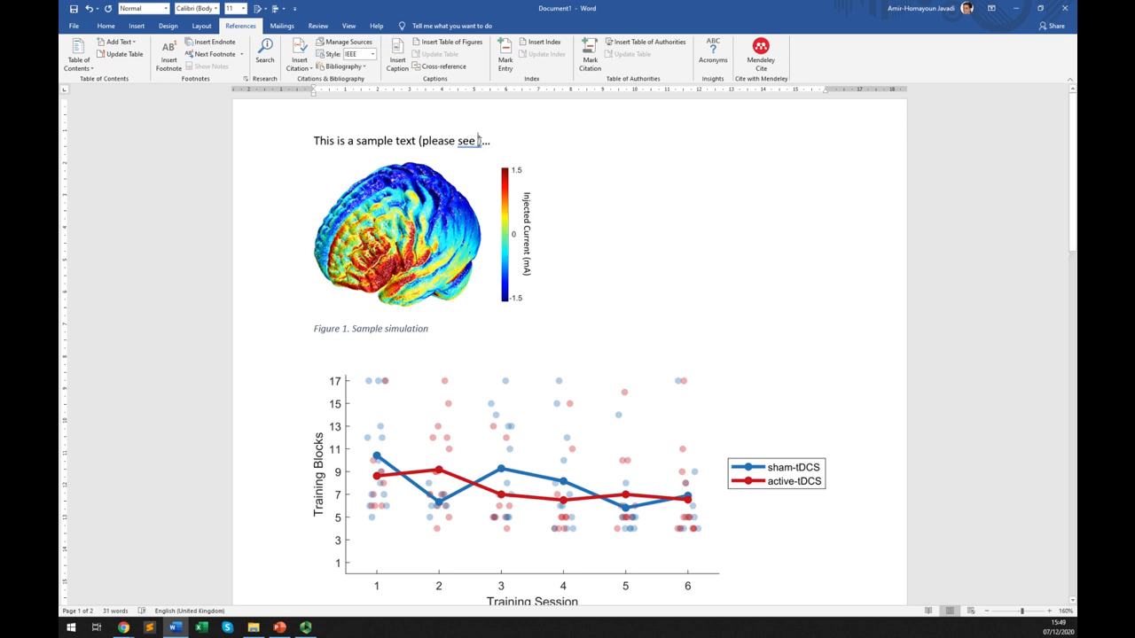
left_click(440, 498)
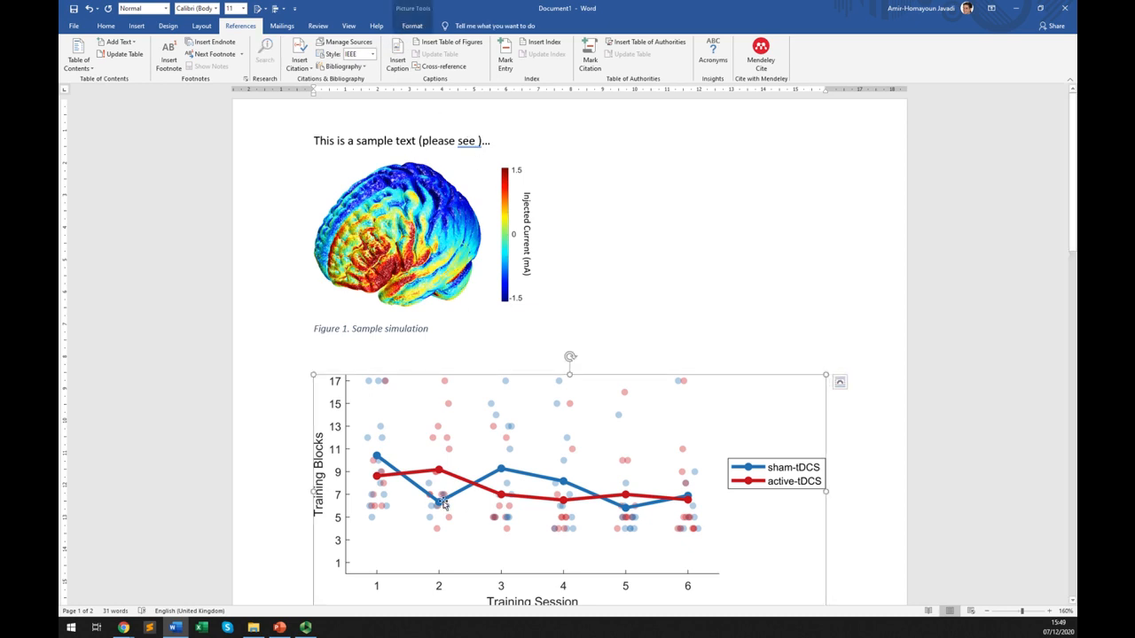
scroll(443, 499, "down", 2)
scroll(443, 499, "up", 2)
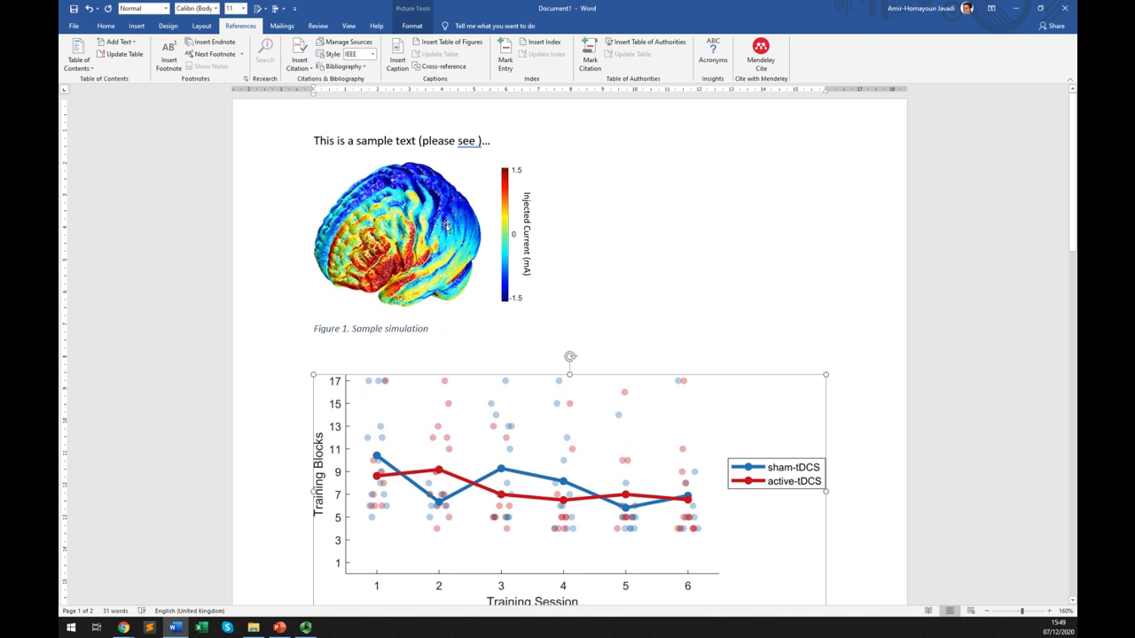
Step: Insert a Figure cross-reference to "Figure 2. Sample plot 2", only label and number, inside the parentheses after "please see" above the brain image
left_click(478, 140)
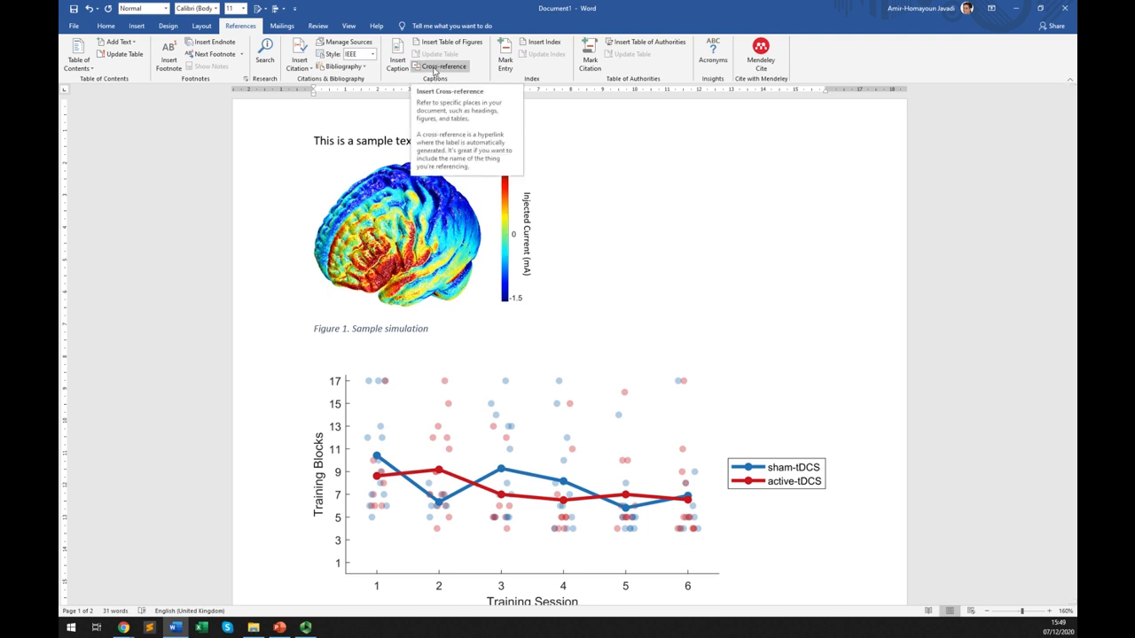
left_click(434, 70)
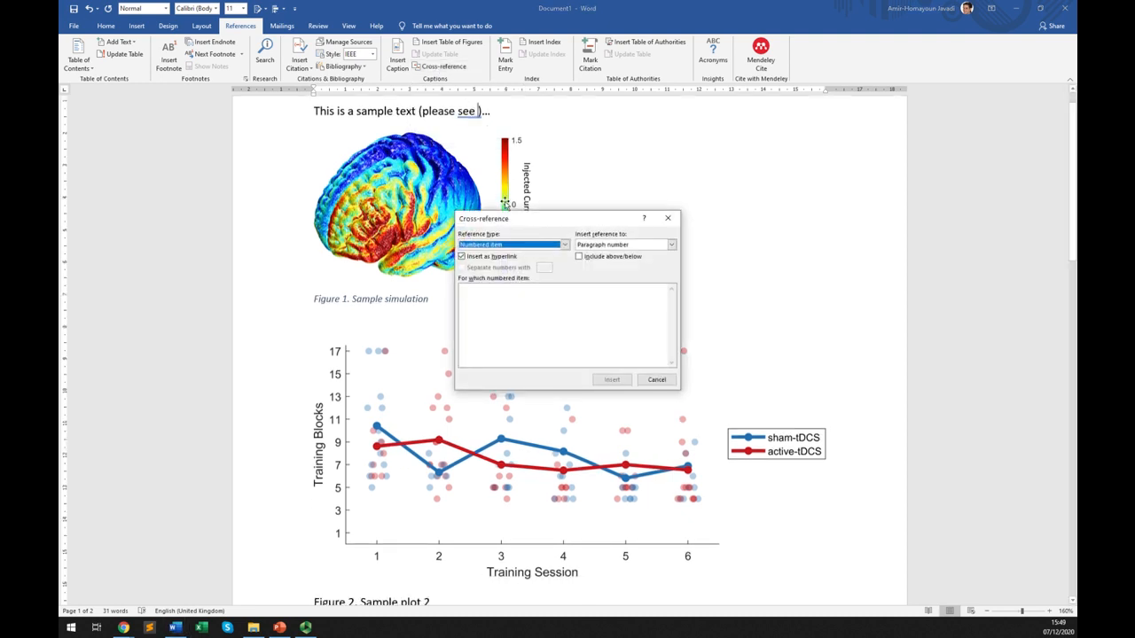
left_click(542, 247)
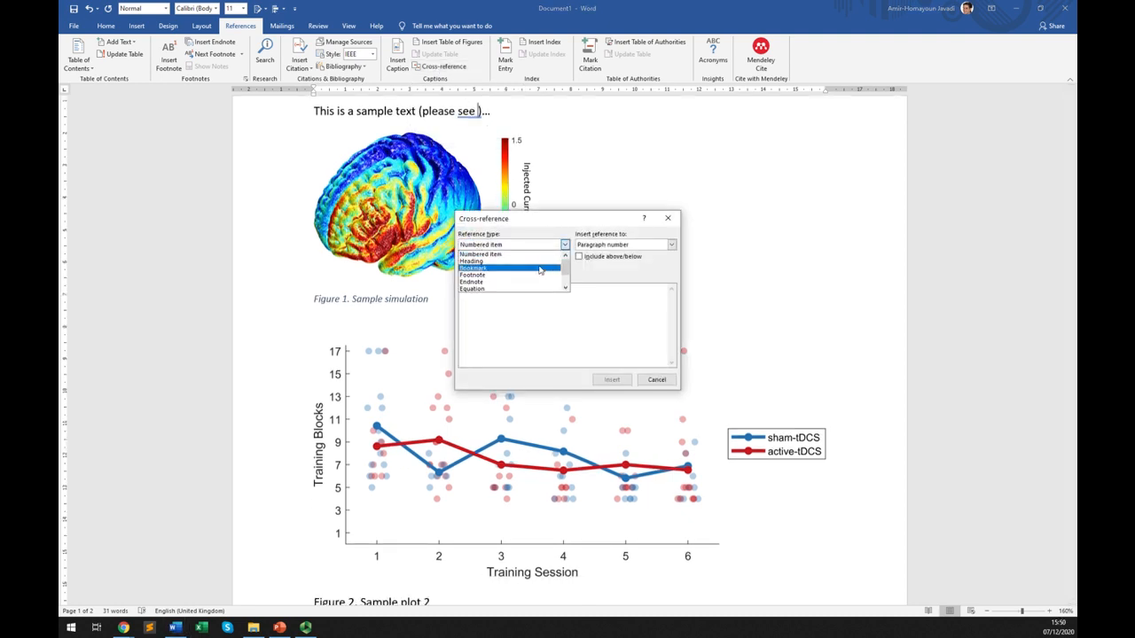
scroll(537, 271, "down", 1)
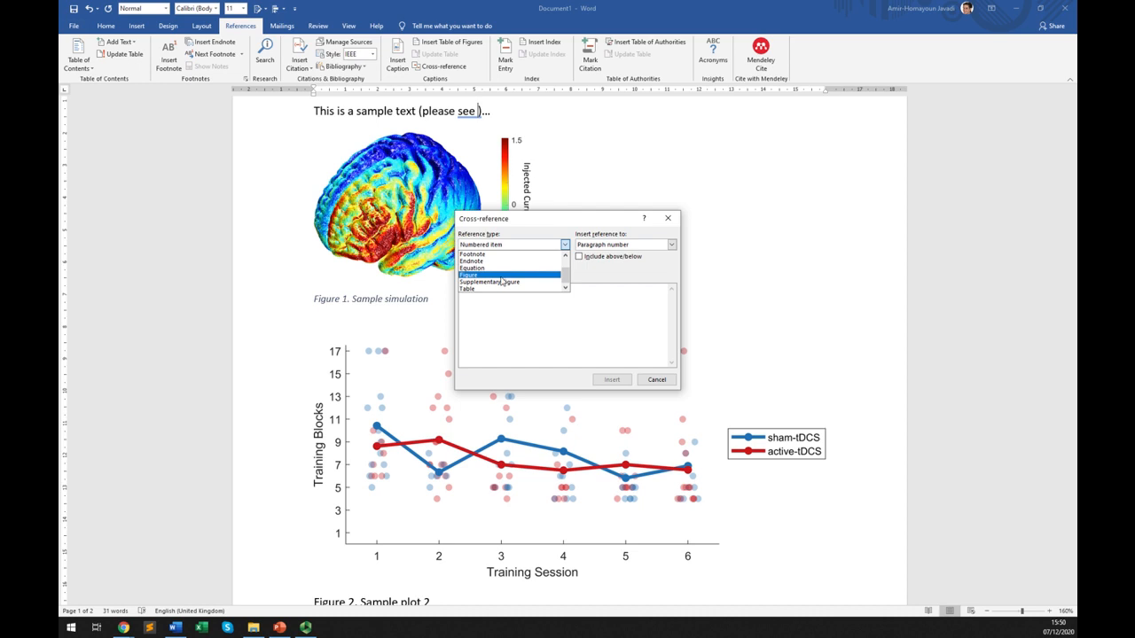
left_click(498, 276)
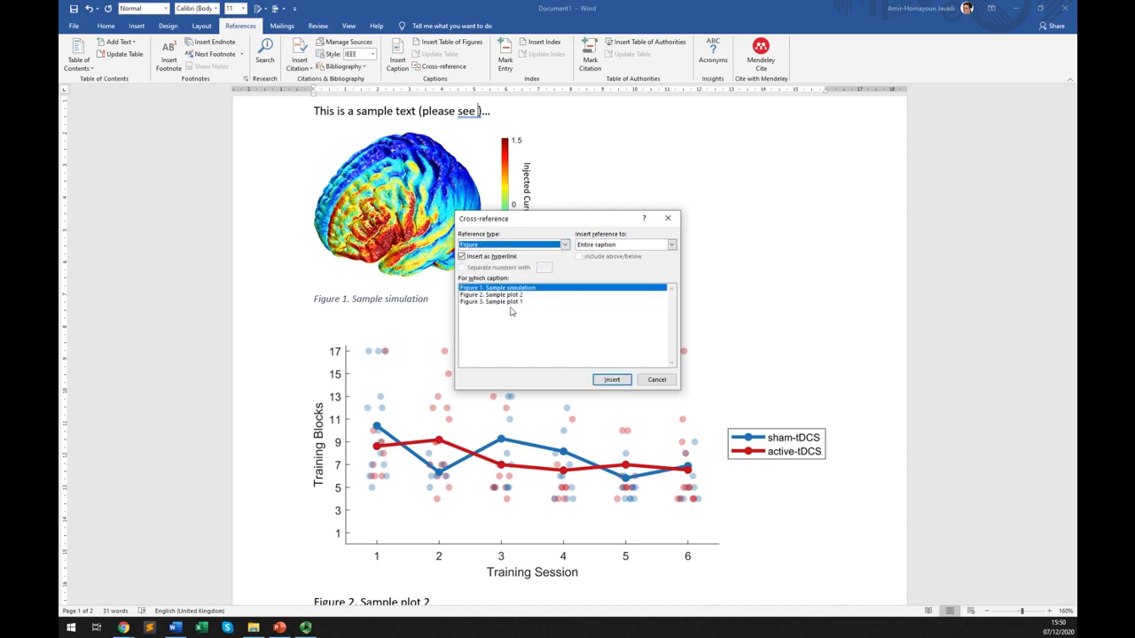
left_click(511, 303)
left_click(511, 296)
left_click(513, 290)
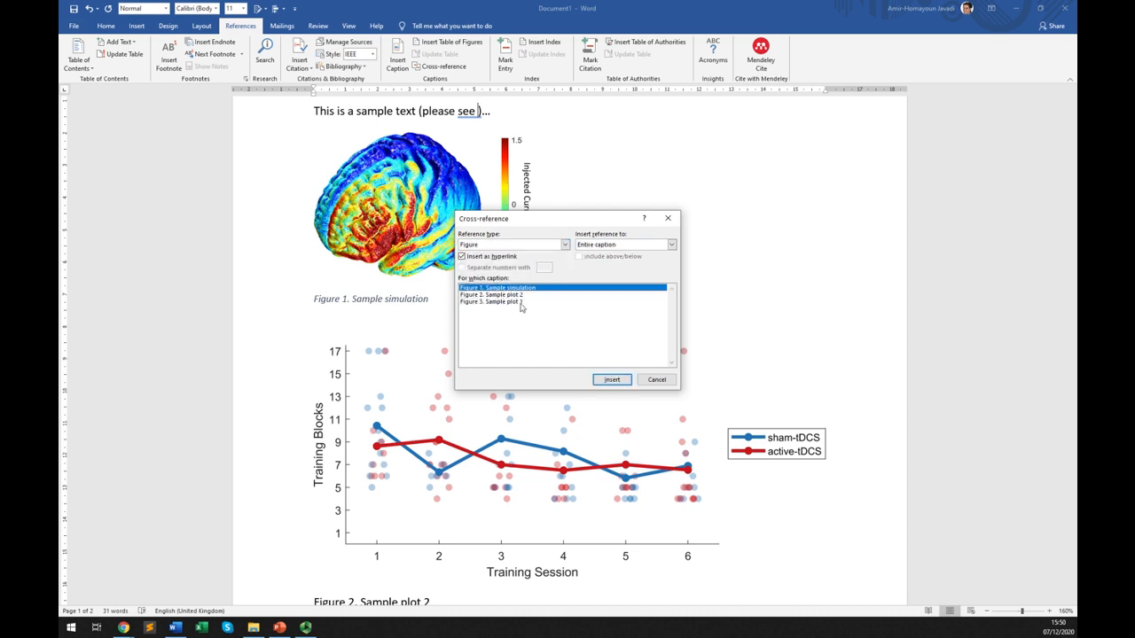
left_click(609, 245)
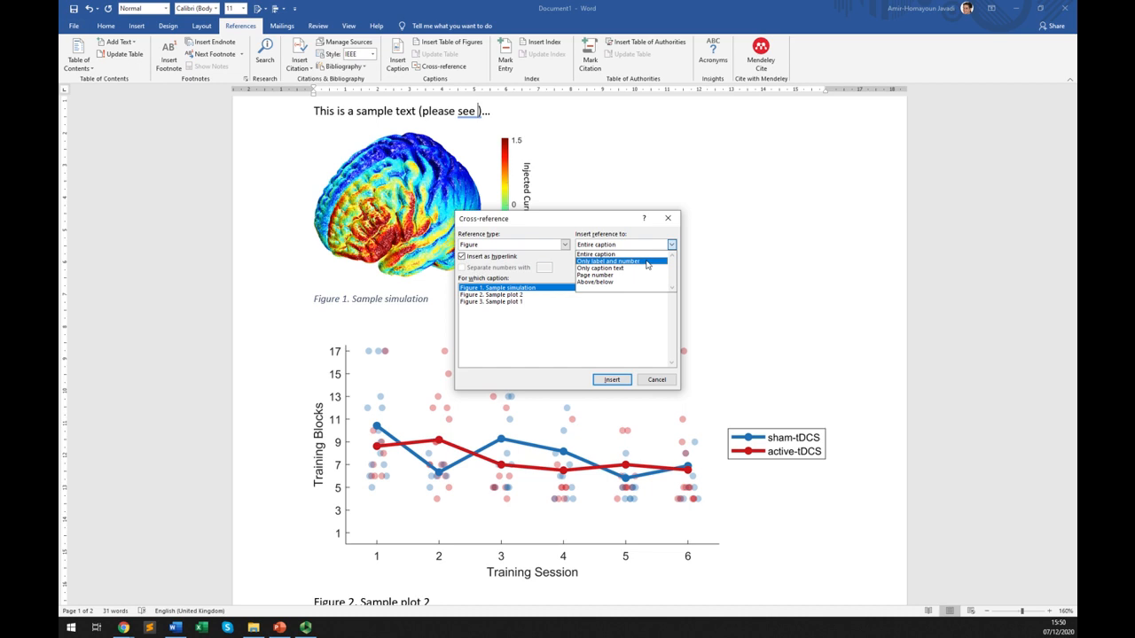
left_click(646, 265)
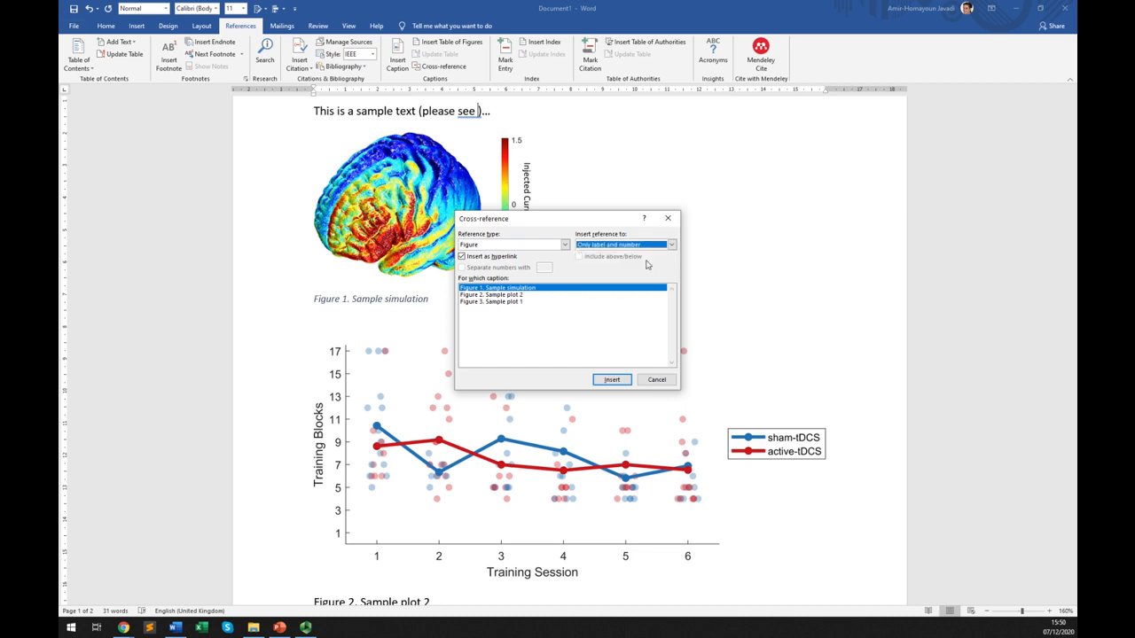
left_click(515, 295)
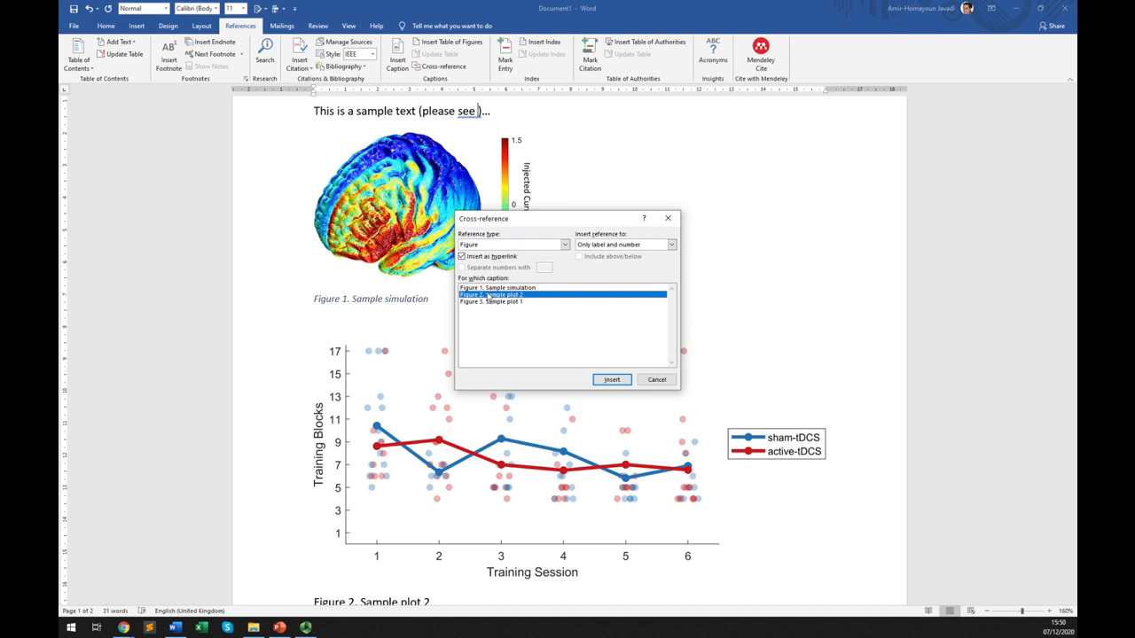
left_click(610, 380)
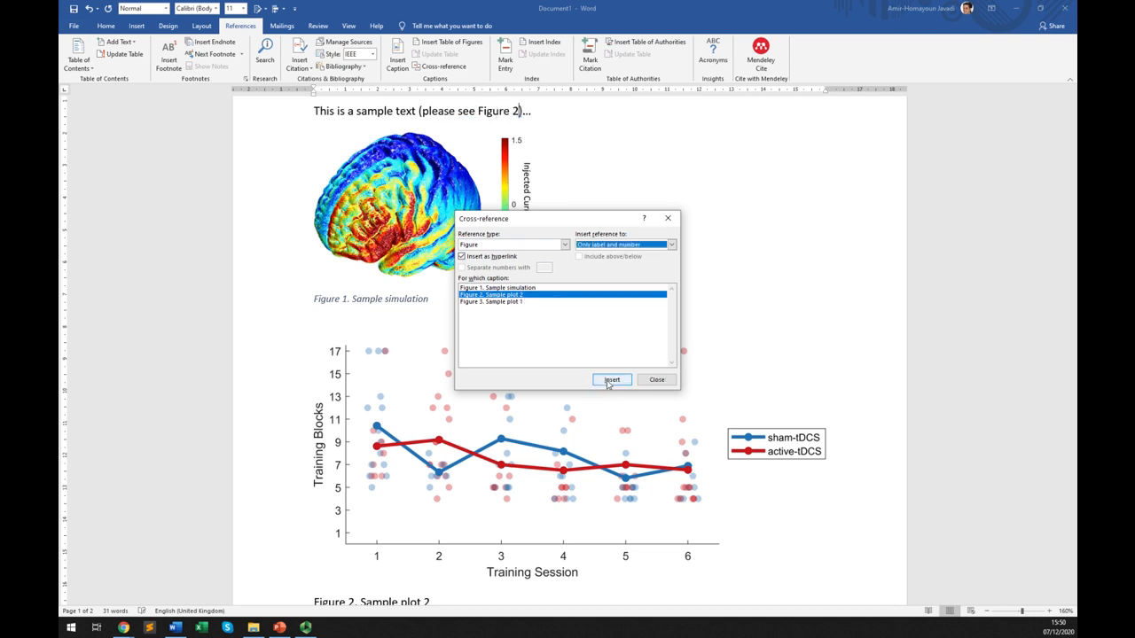
left_click(655, 380)
Step: Examine the extent of the cross-reference field in the sentence above the brain image by moving the text cursor through it
left_click(486, 108)
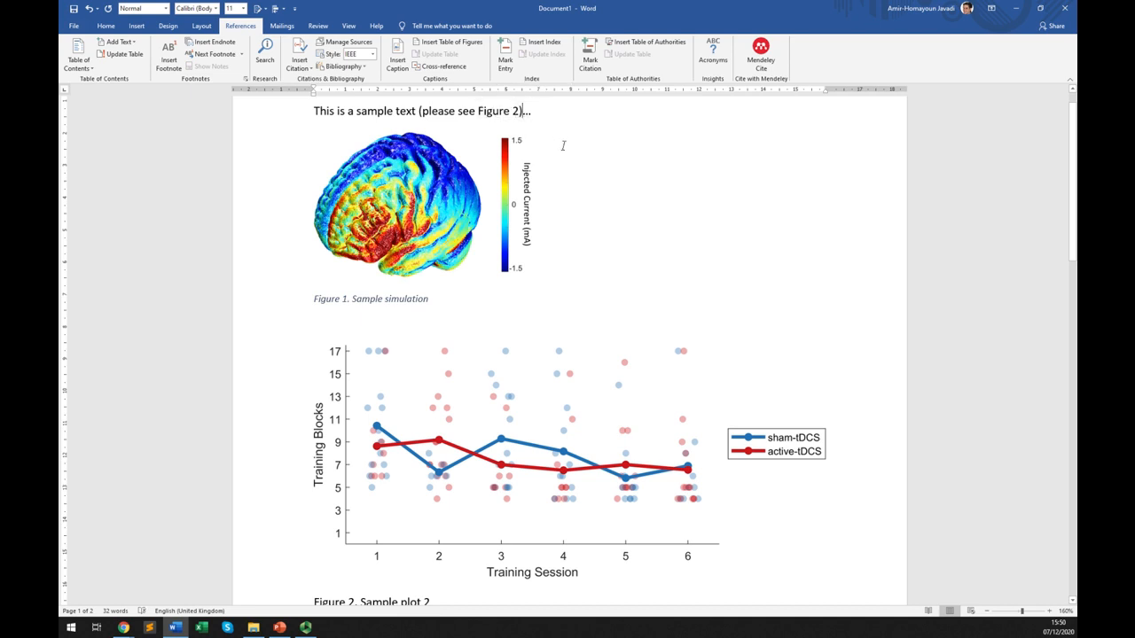
key("Right")
key("Right")
key("Right")
key("Right")
key("Left")
key("Left")
key("Left")
key("Left")
key("Left")
key("Left")
key("Left")
key("Left")
key("Right")
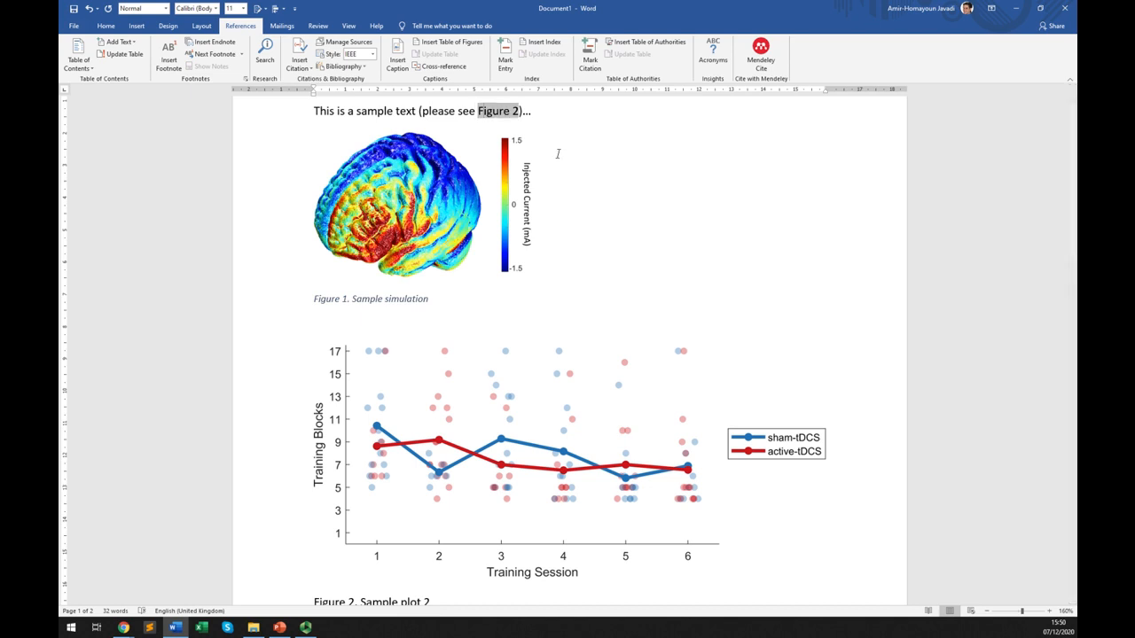
Step: Delete the manually typed "figure 3" from the sample sentence below the Count per Minute plot
scroll(514, 223, "down", 3)
scroll(513, 221, "down", 2)
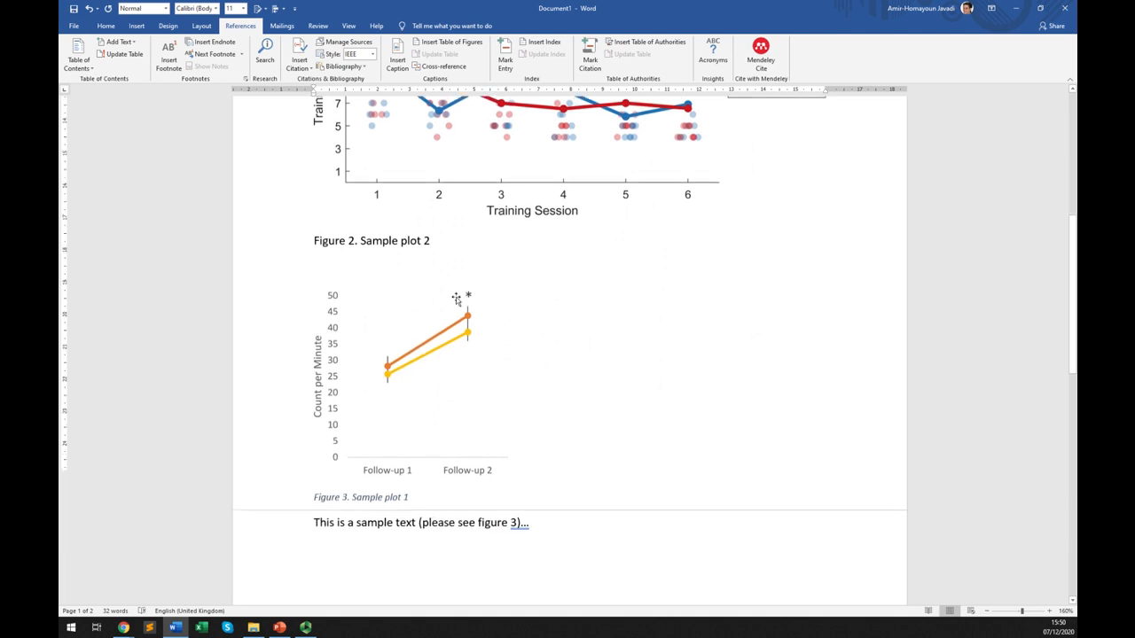
key("BackSpace")
key("BackSpace")
key("BackSpace")
key("BackSpace")
key("BackSpace")
key("BackSpace")
key("BackSpace")
key("BackSpace")
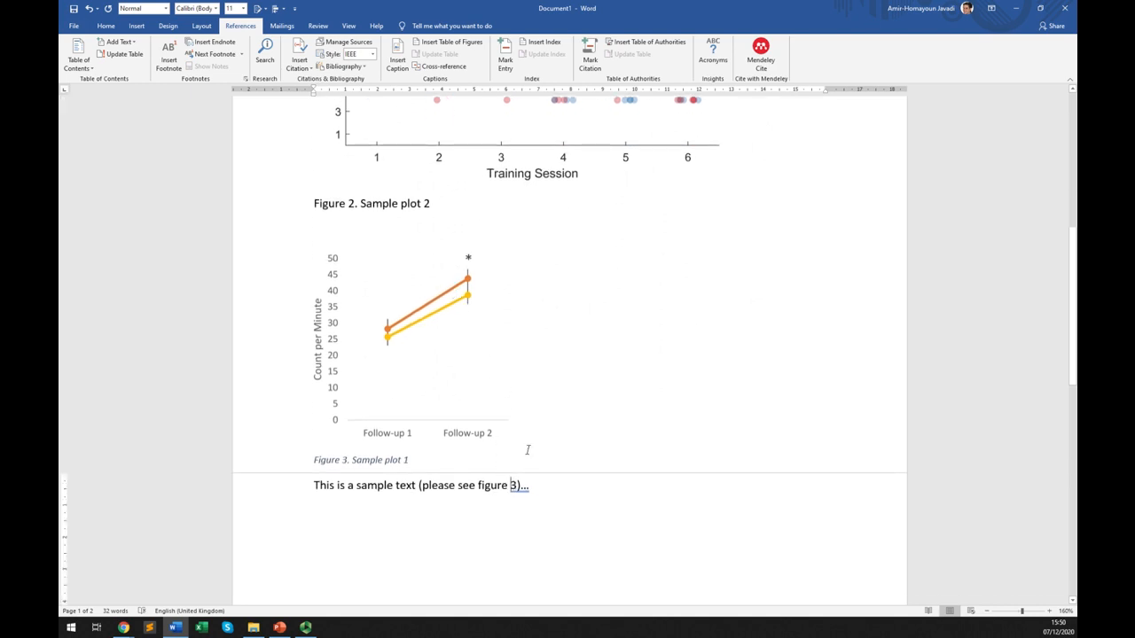
key("BackSpace")
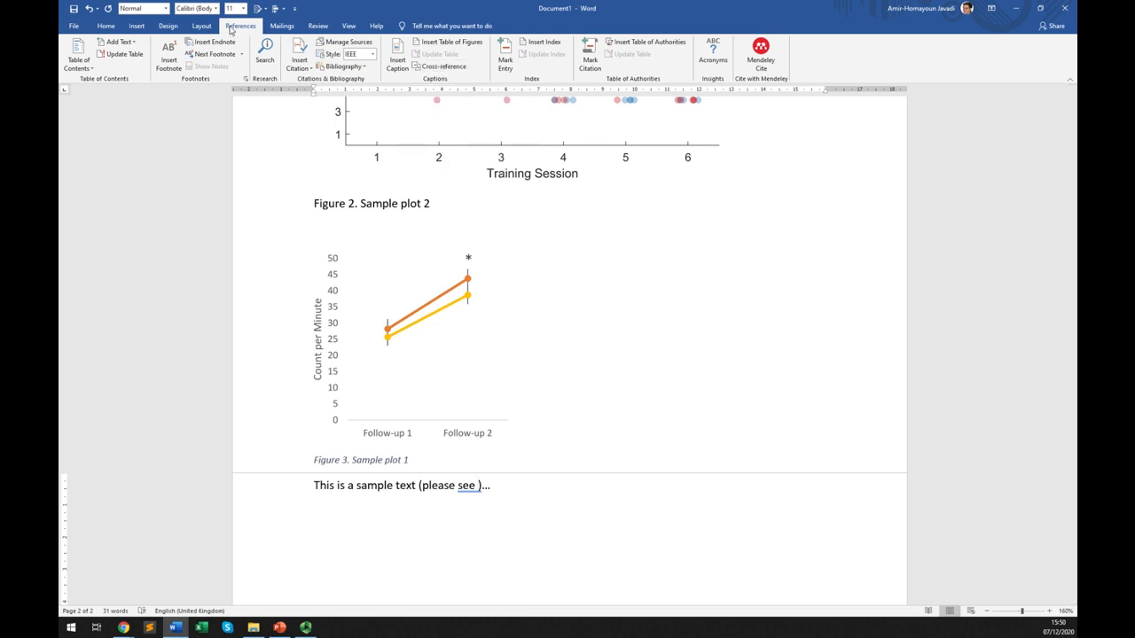
Step: Insert a cross-reference to "Figure 3. Sample plot 1", only label and number, after "please see" in the sentence below the Count per Minute plot
left_click(438, 67)
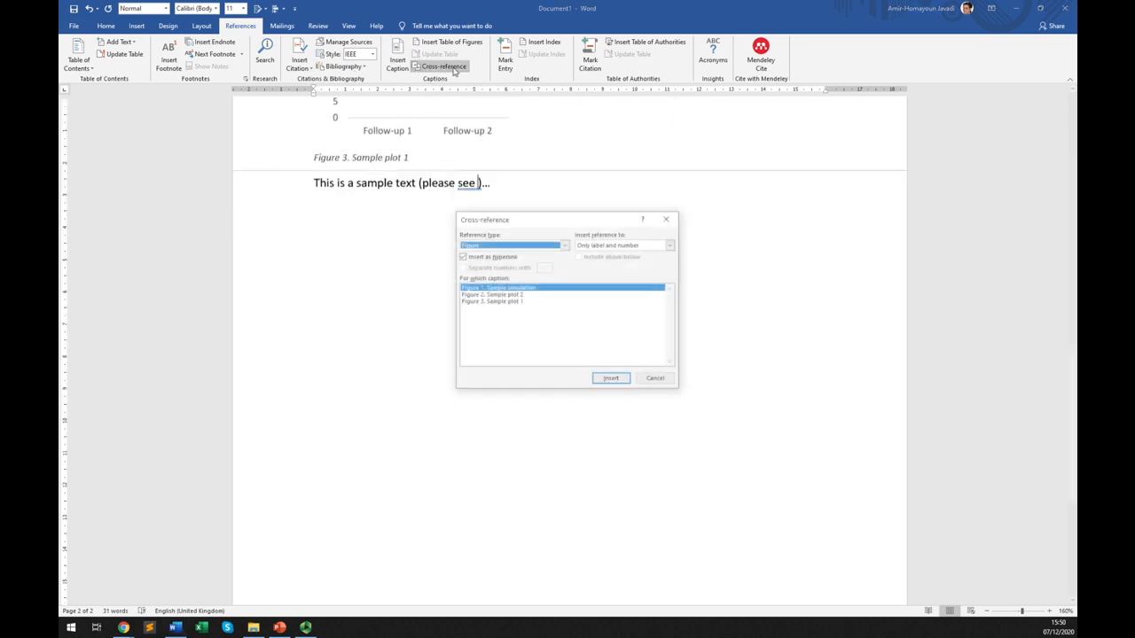
left_click(510, 302)
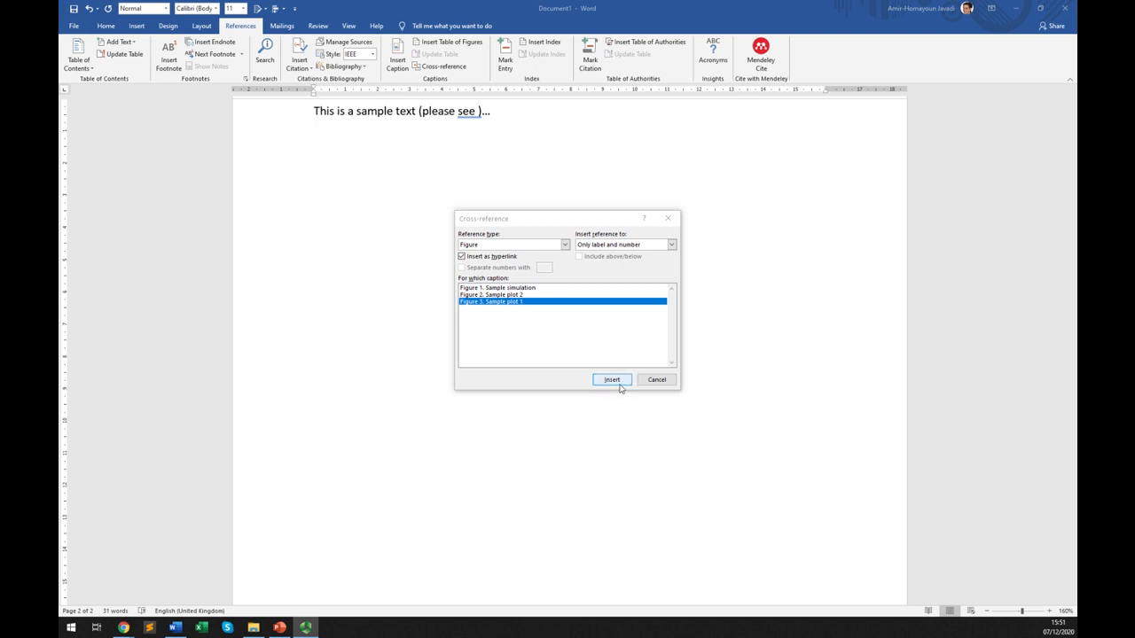
left_click(620, 381)
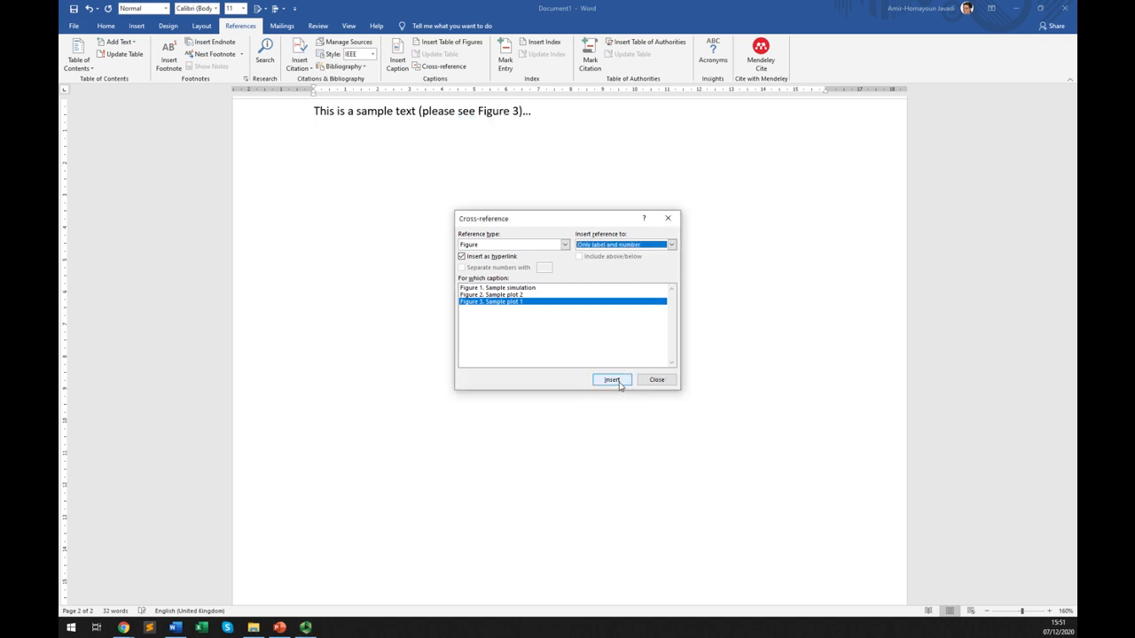
Step: Close the Cross-reference dialog and check the inserted reference field in the sentence below the Count per Minute plot
left_click(657, 381)
scroll(656, 382, "up", 5)
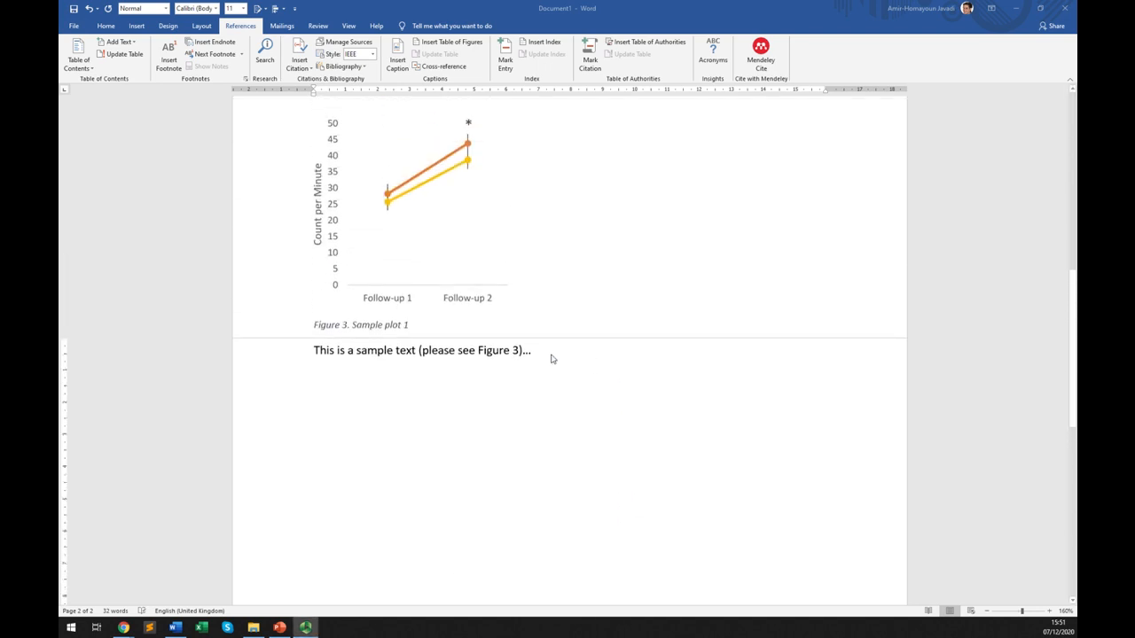
left_click(499, 349)
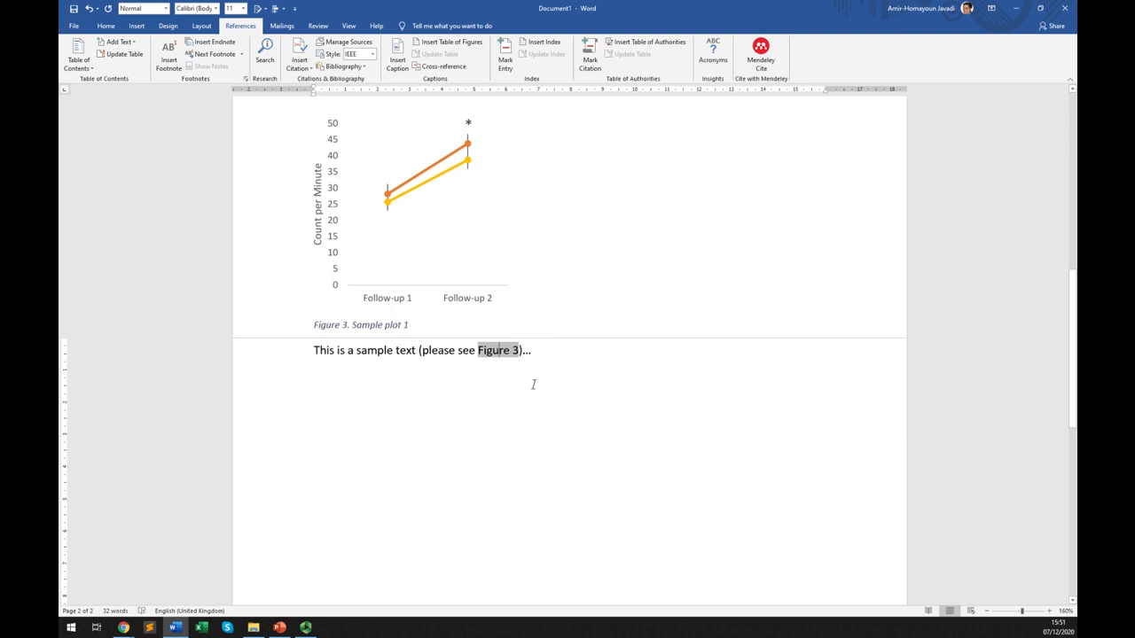
Step: Move the Count per Minute plot and its "Sample plot 1" caption below the sample sentence that refers to it
left_click(455, 330)
key("shift+Up")
key("shift+Up")
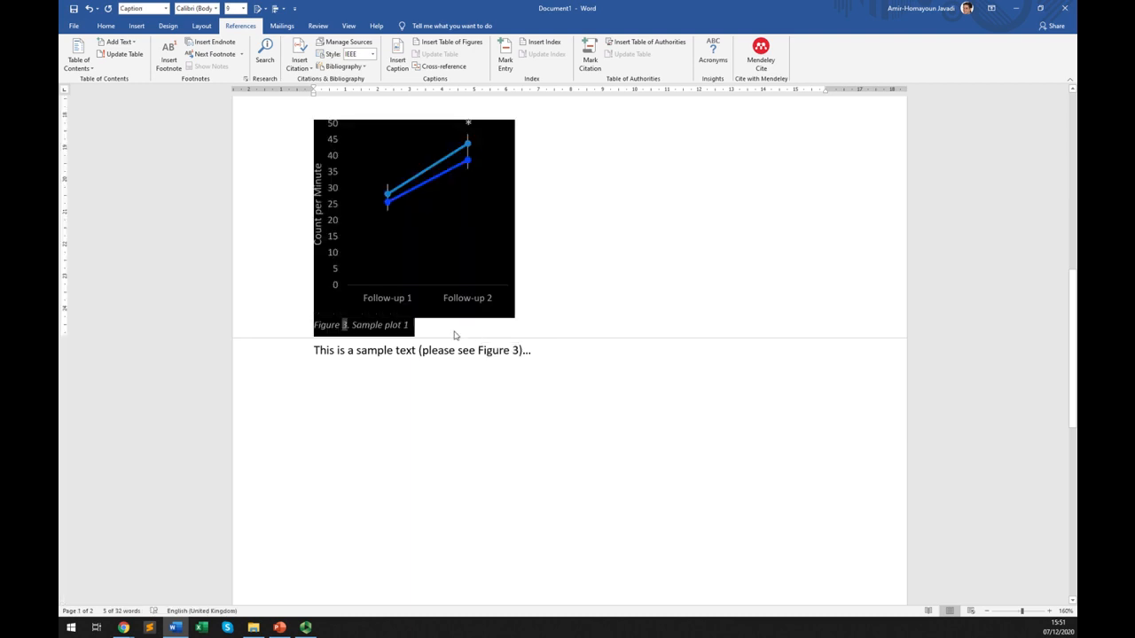
key("Delete")
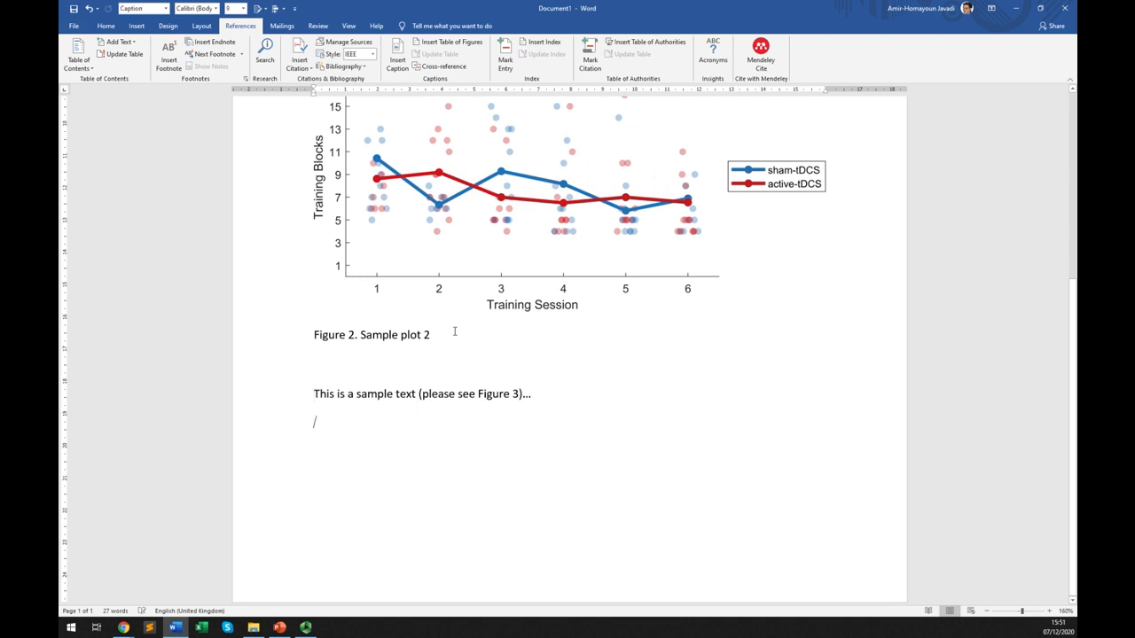
key("ctrl+v")
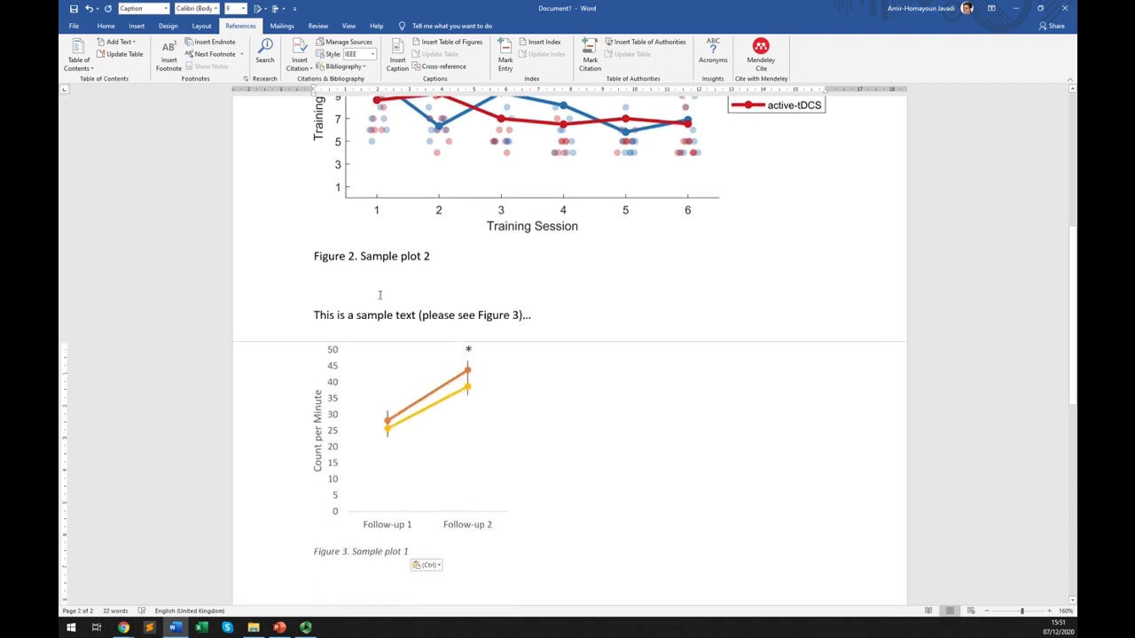
left_click(351, 257)
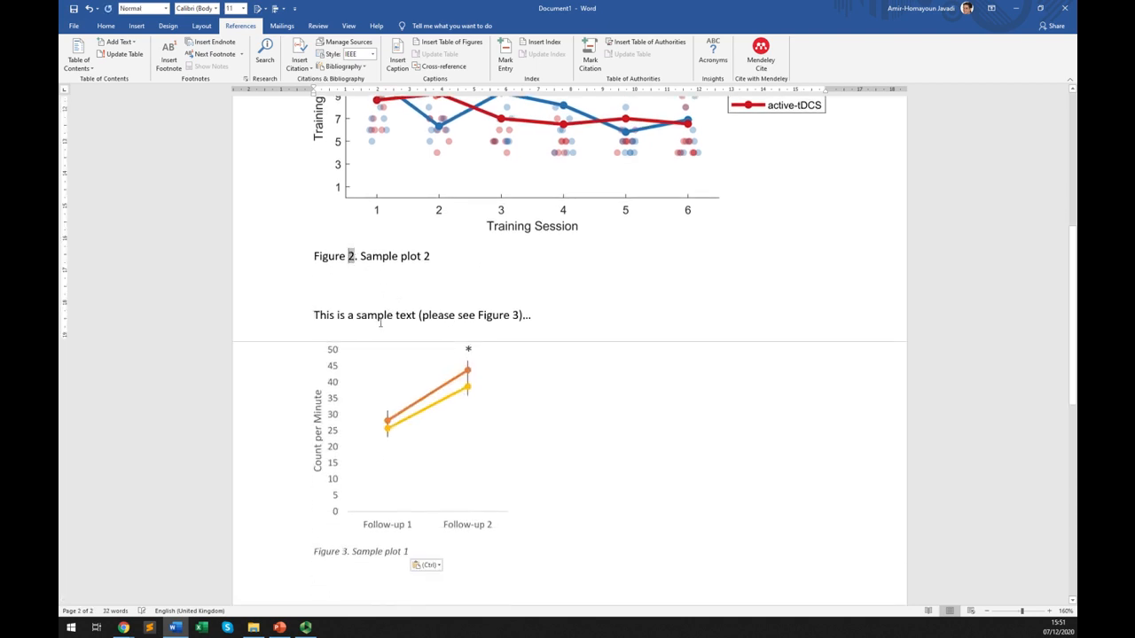
left_click(338, 551)
Step: Move the brain image and its "Sample simulation" caption to the end of the document, below the Count per Minute plot
scroll(496, 532, "up", 3)
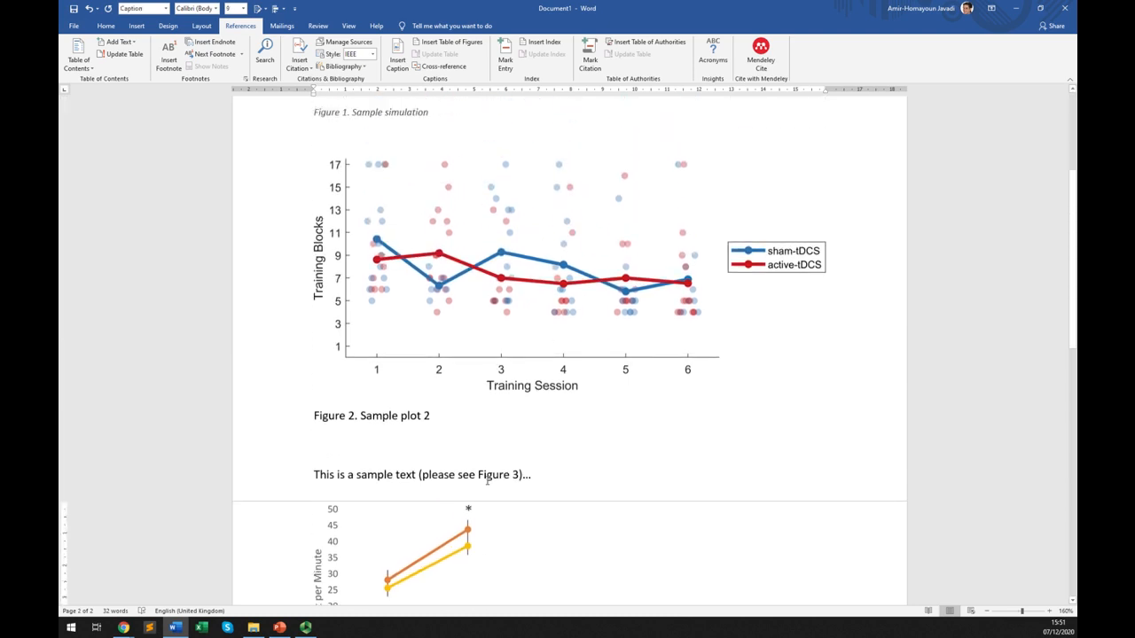
left_click(460, 425)
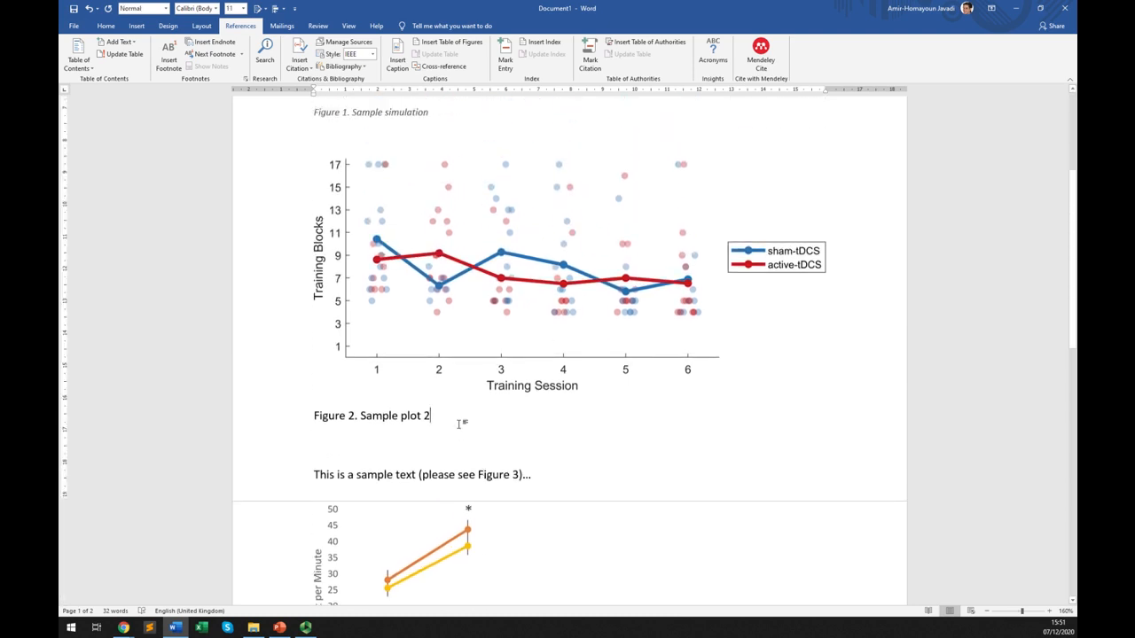
scroll(459, 425, "up", 3)
left_click_drag(444, 332, 357, 311)
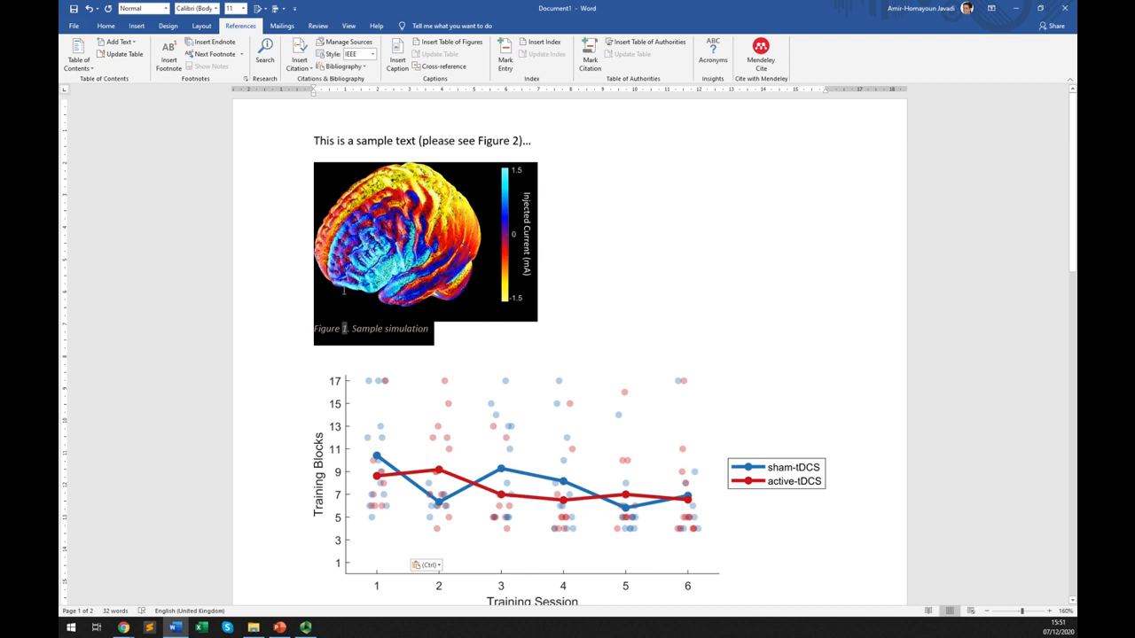
key("Delete")
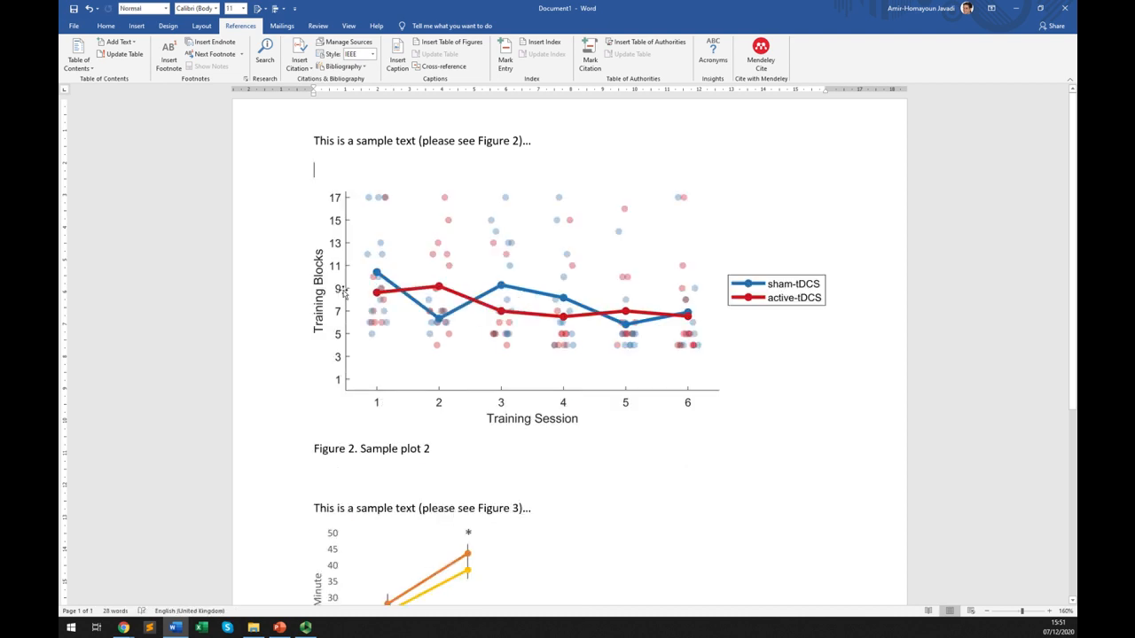
scroll(344, 291, "down", 3)
left_click(351, 499)
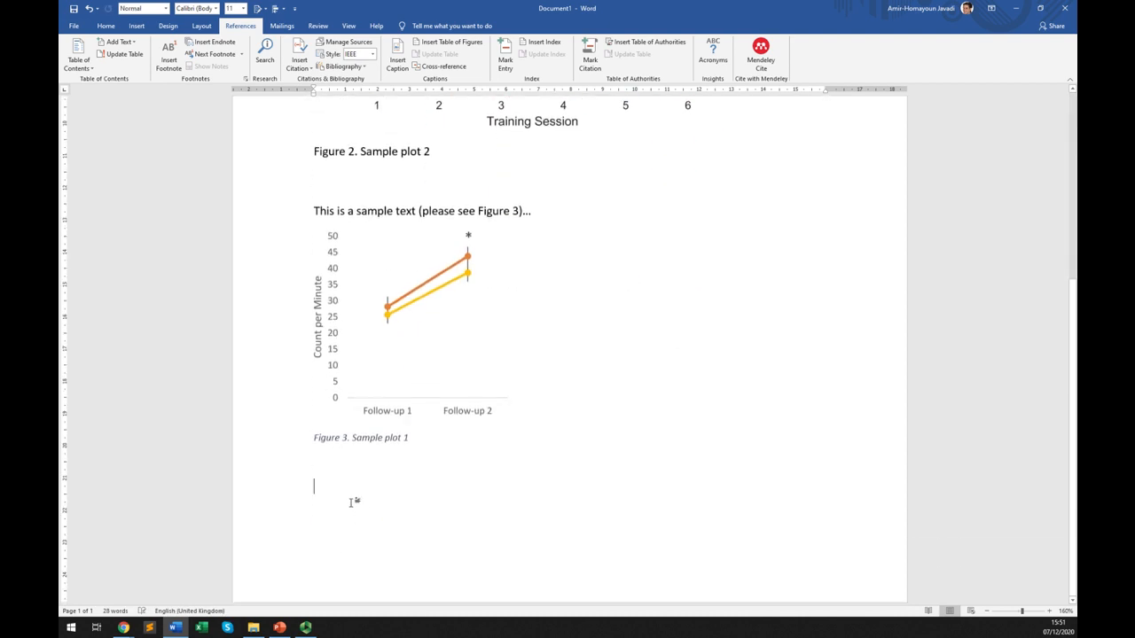
key("ctrl+v")
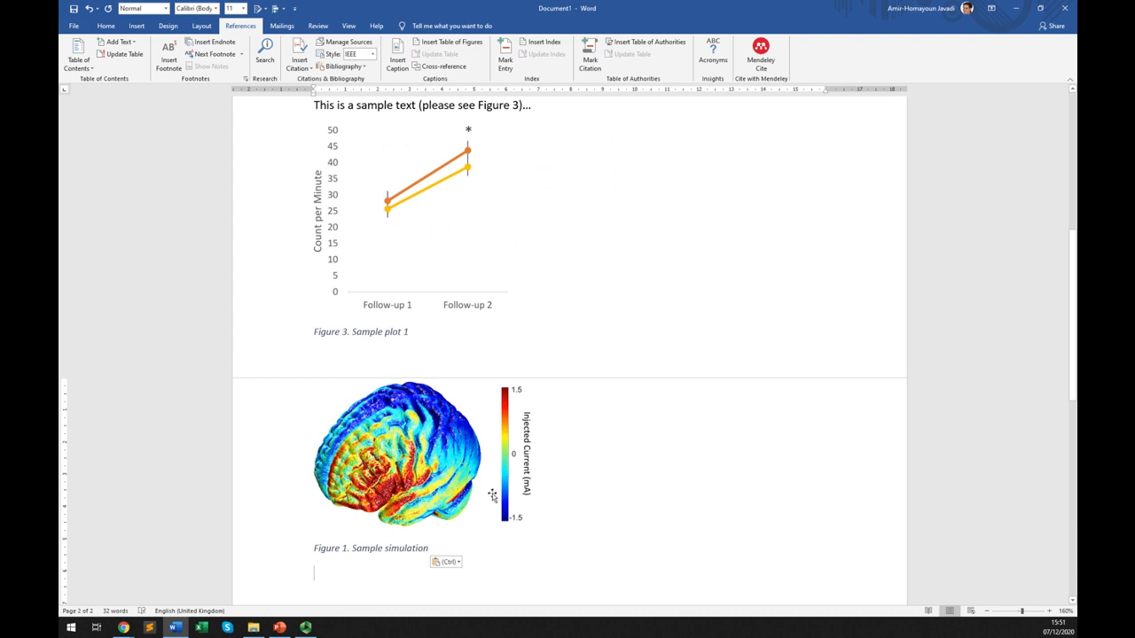
Step: Examine the caption numbers and in-text figure references throughout the reordered document
left_click(345, 547)
double_click(345, 548)
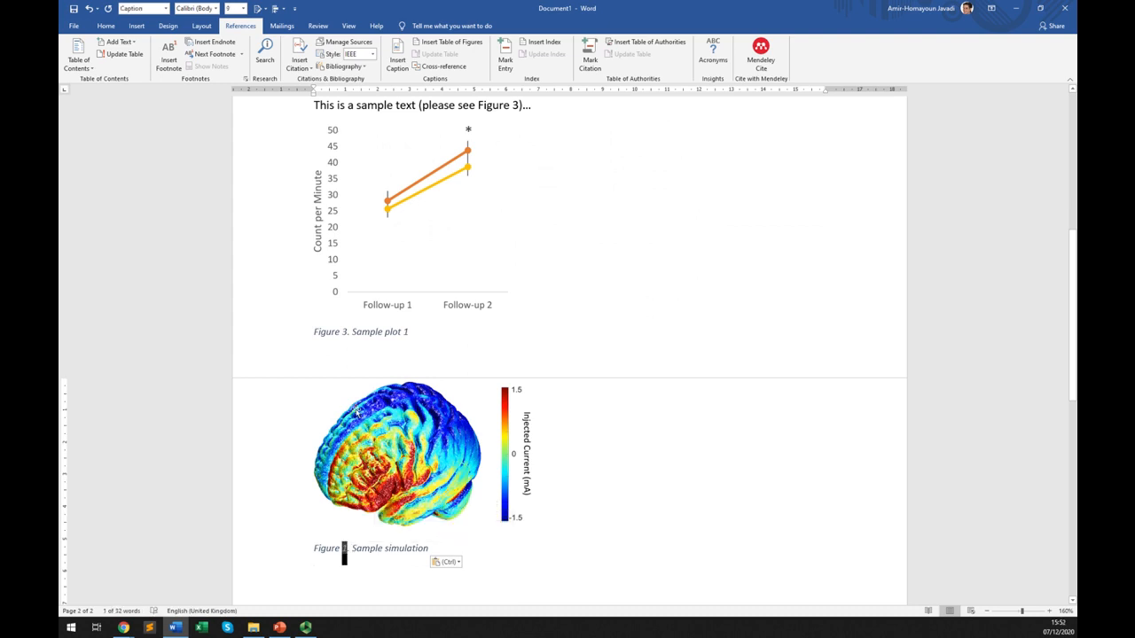
left_click(344, 332)
scroll(376, 358, "up", 5)
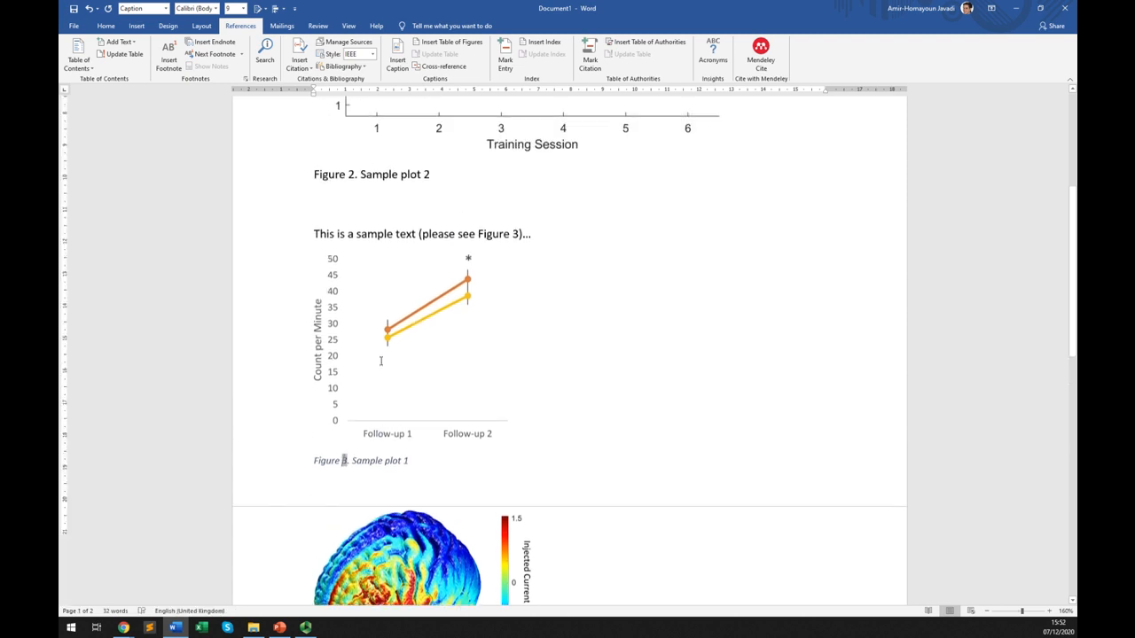
left_click_drag(353, 449, 314, 449)
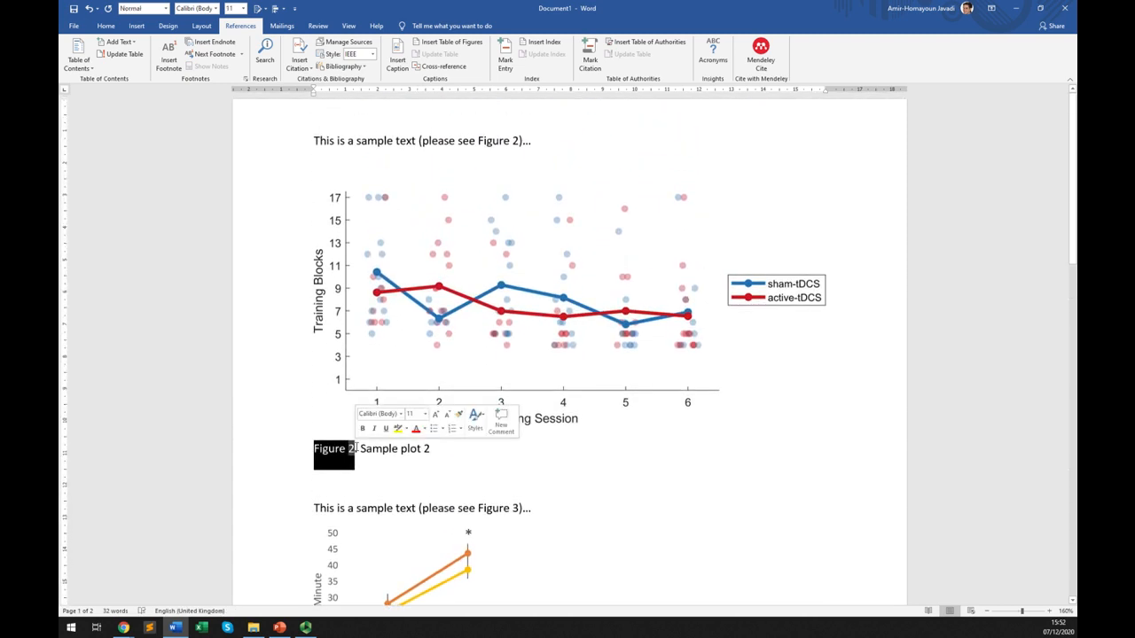
left_click(373, 454)
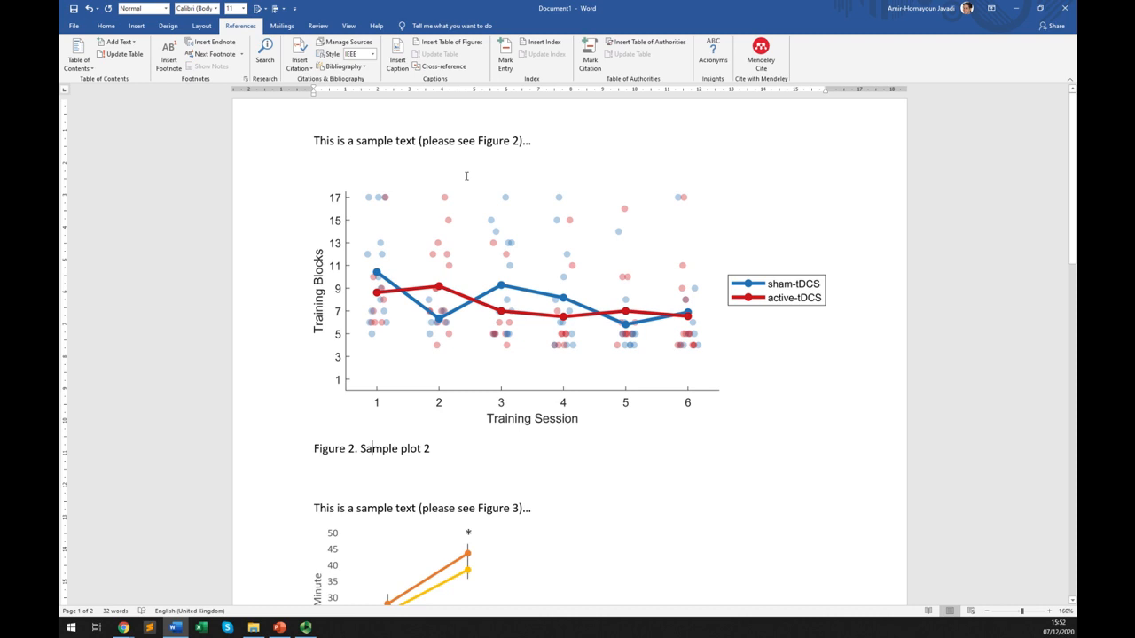
left_click(515, 139)
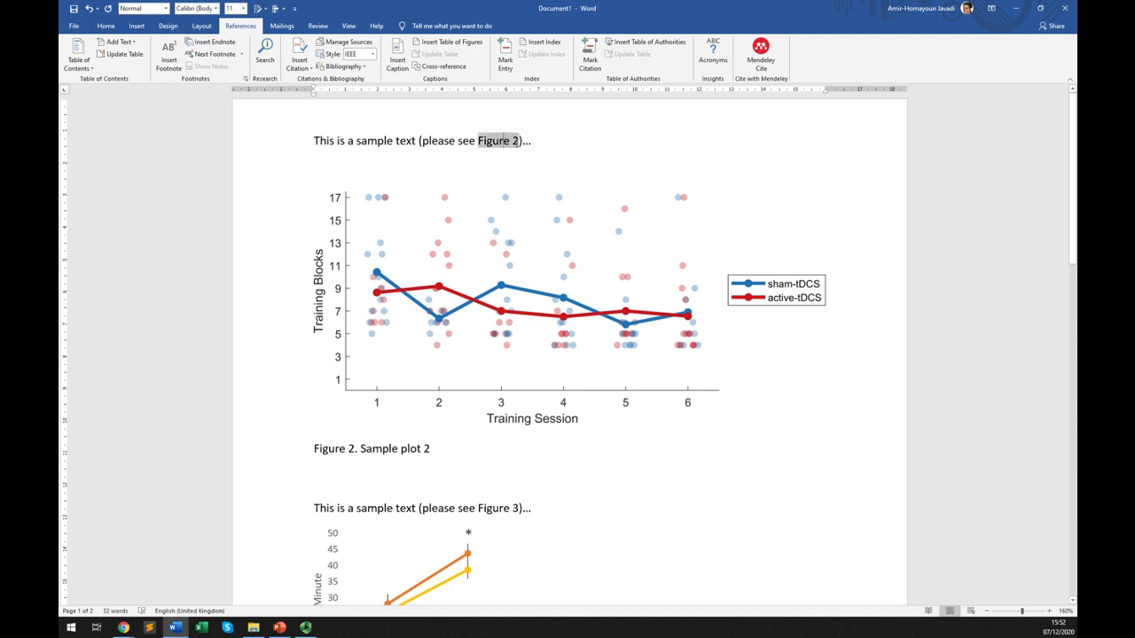
scroll(510, 338, "down", 3)
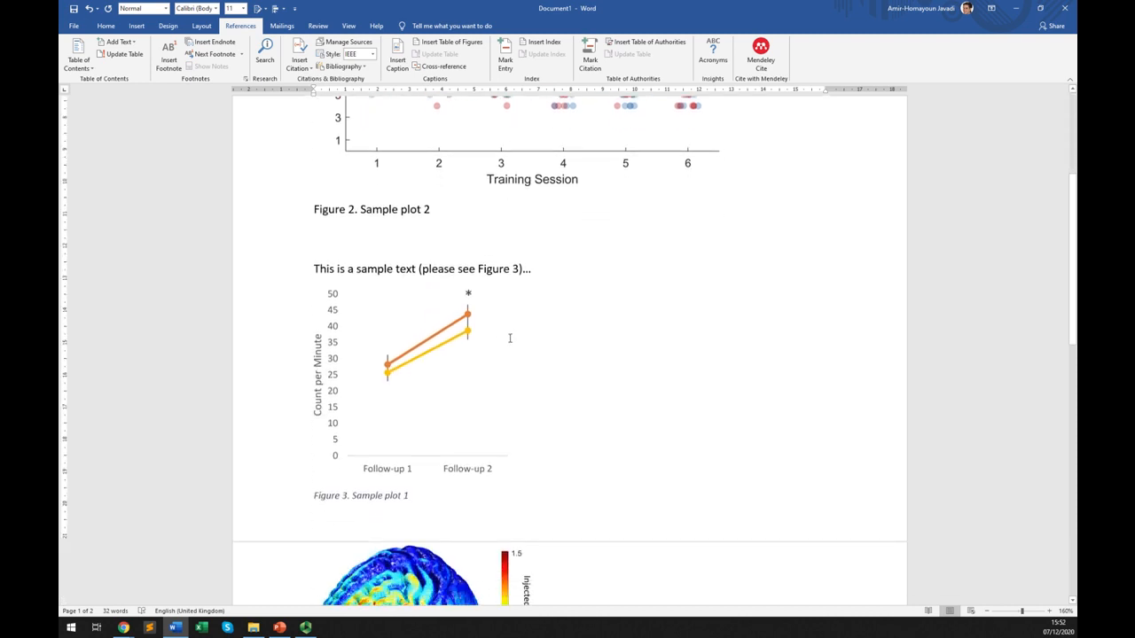
left_click(486, 268)
Step: Select the entire document and update all of its caption and cross-reference fields at once
key("ctrl+a")
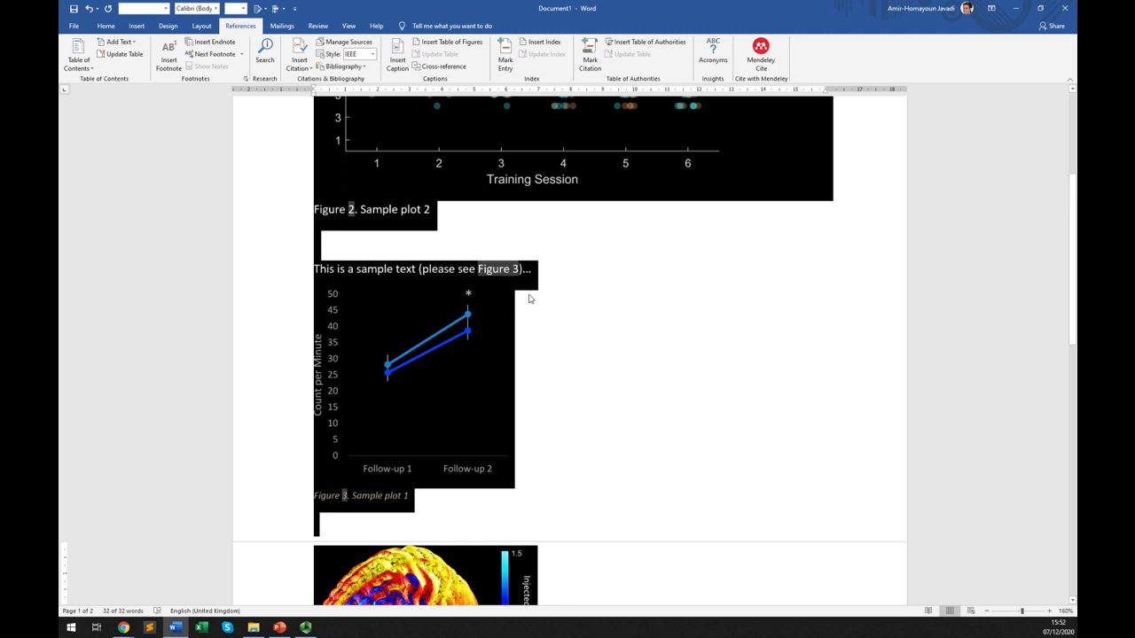
left_click(547, 239)
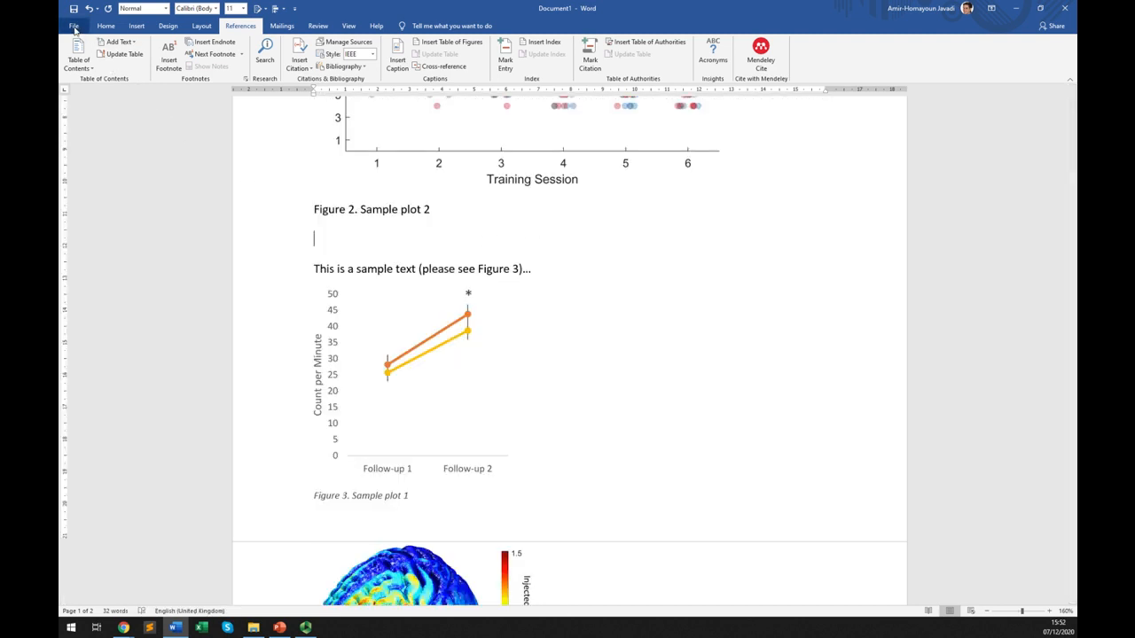
left_click(105, 28)
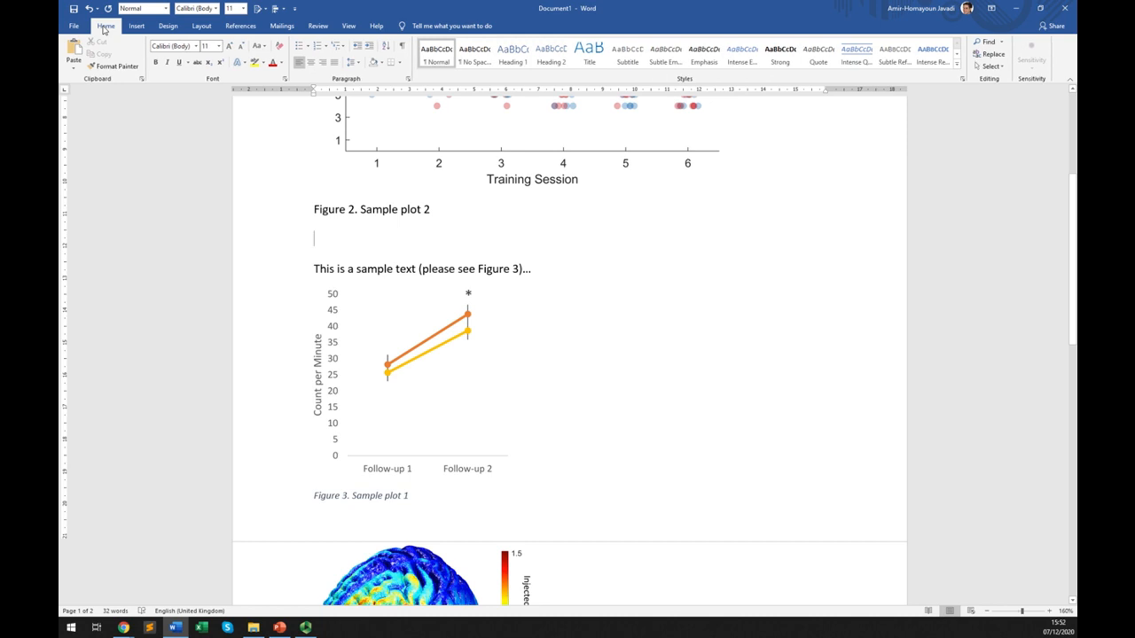
left_click(997, 68)
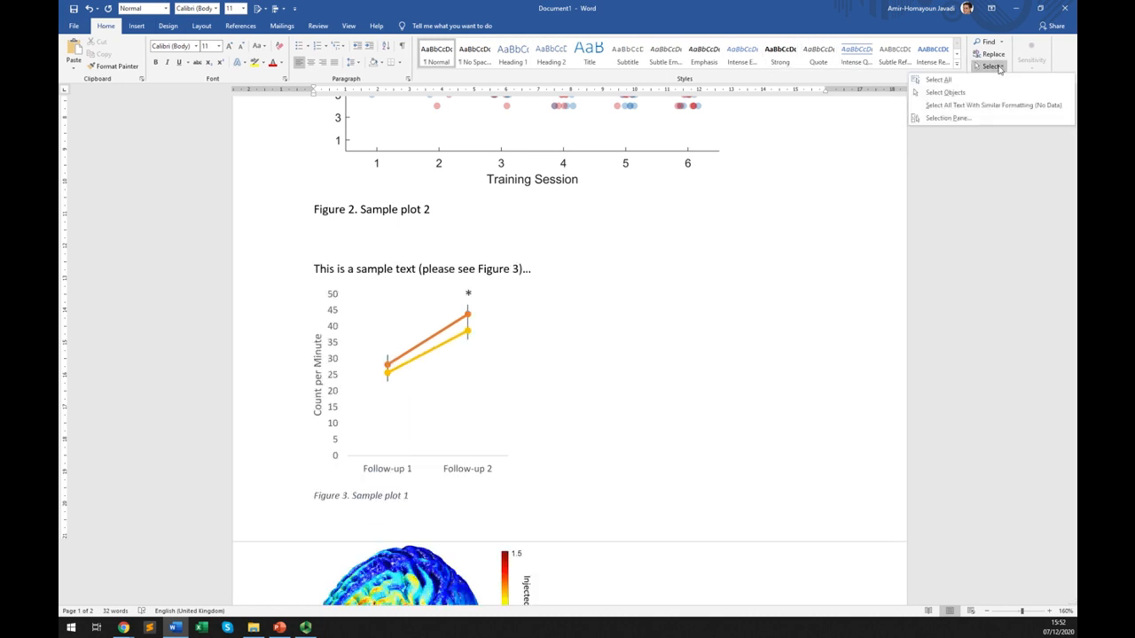
left_click(952, 82)
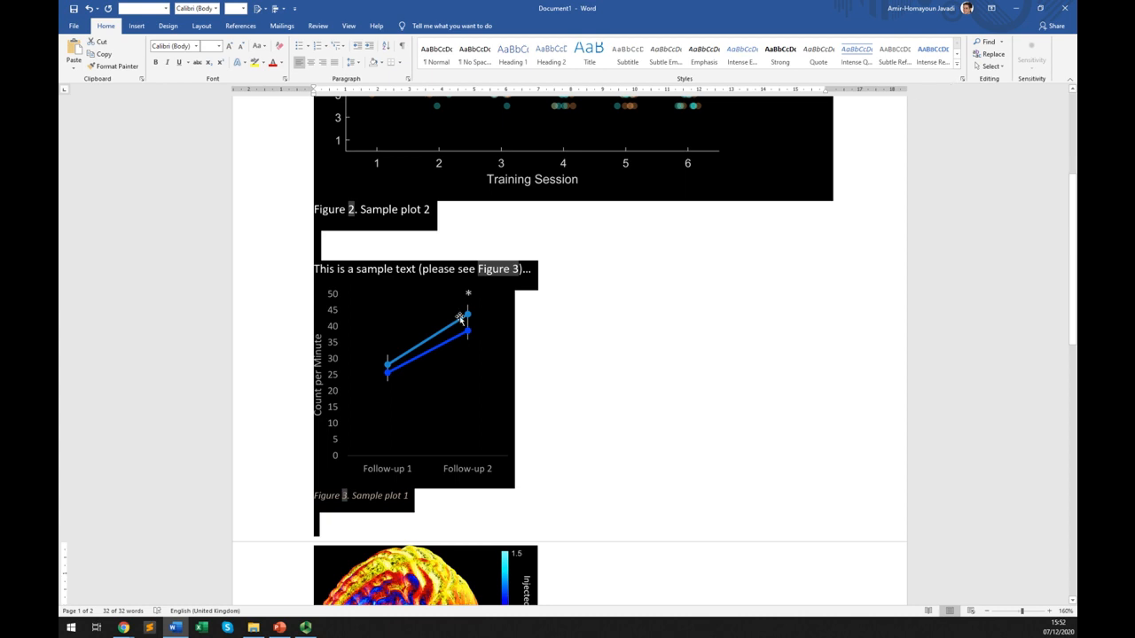
right_click(351, 210)
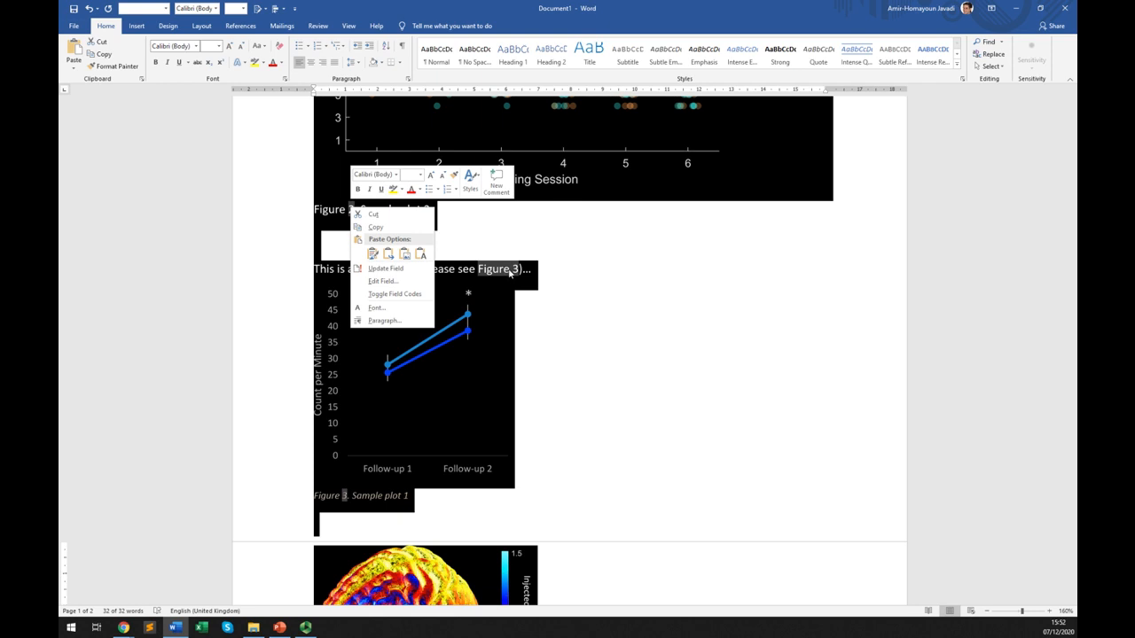
left_click(417, 269)
Step: Compare the updated in-text references with the caption numbers of the Count per Minute and Training Blocks plots
left_click(499, 268)
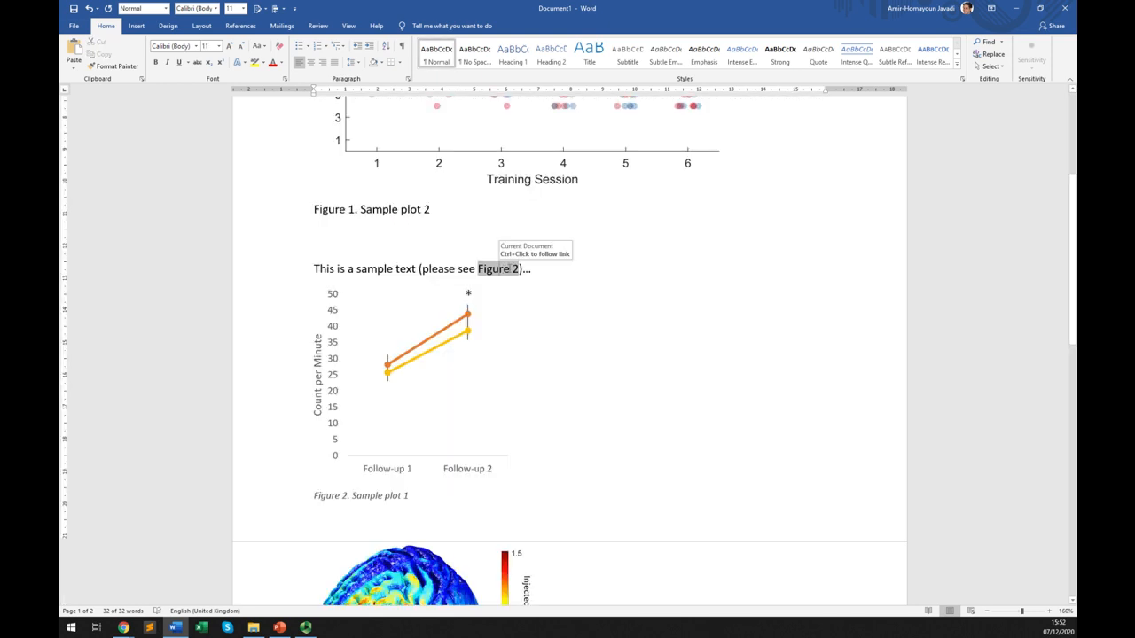
left_click(344, 497)
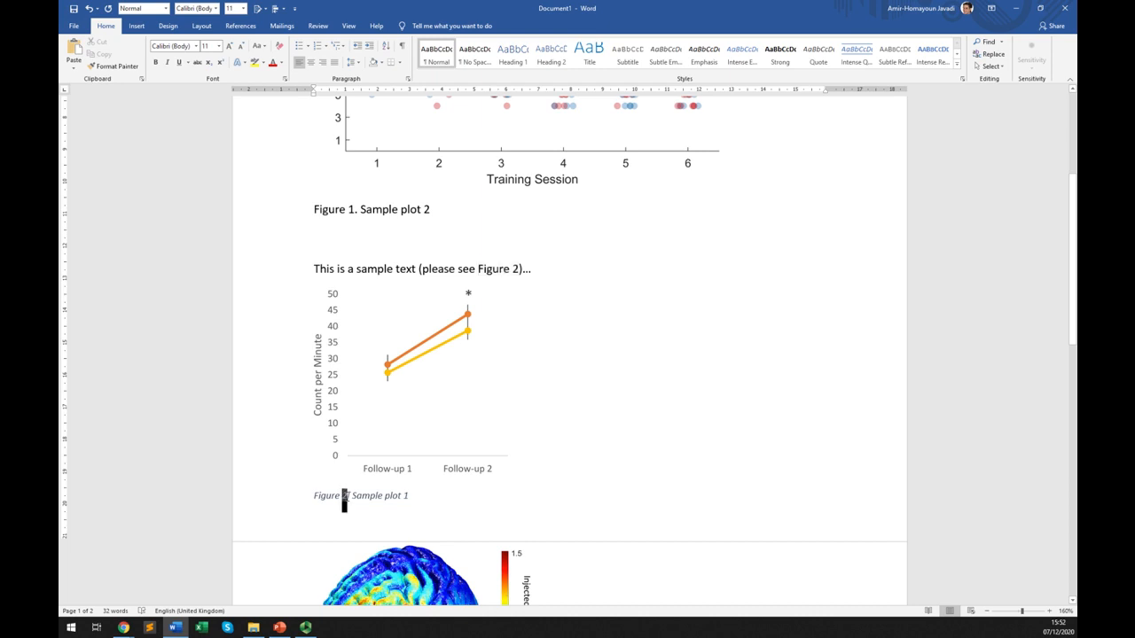
double_click(345, 496)
scroll(405, 520, "up", 5)
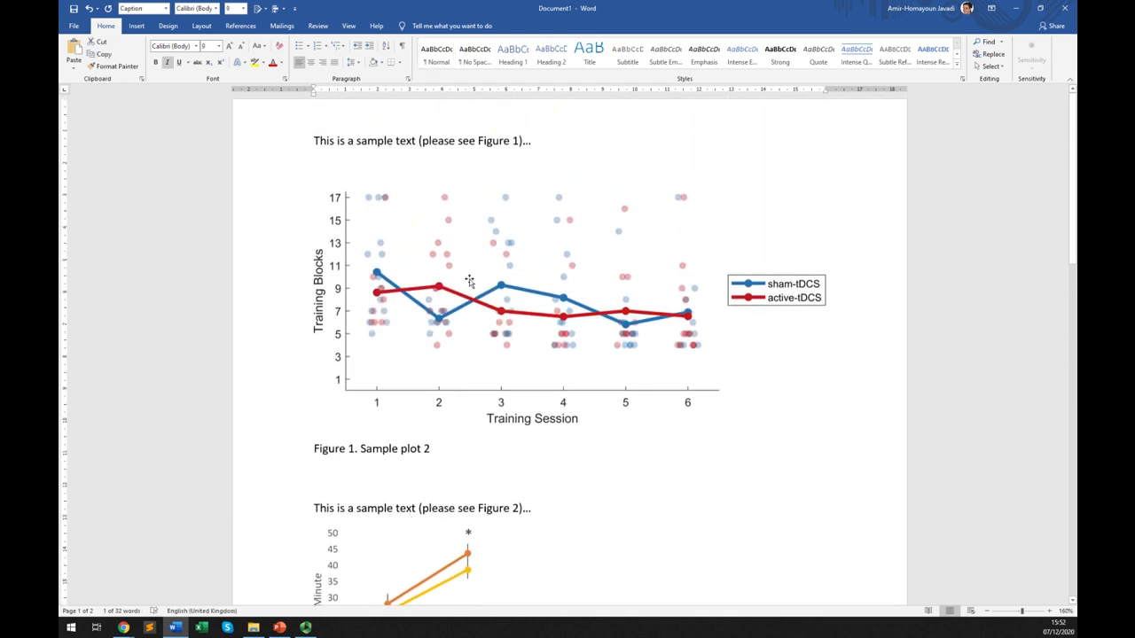
left_click(497, 140)
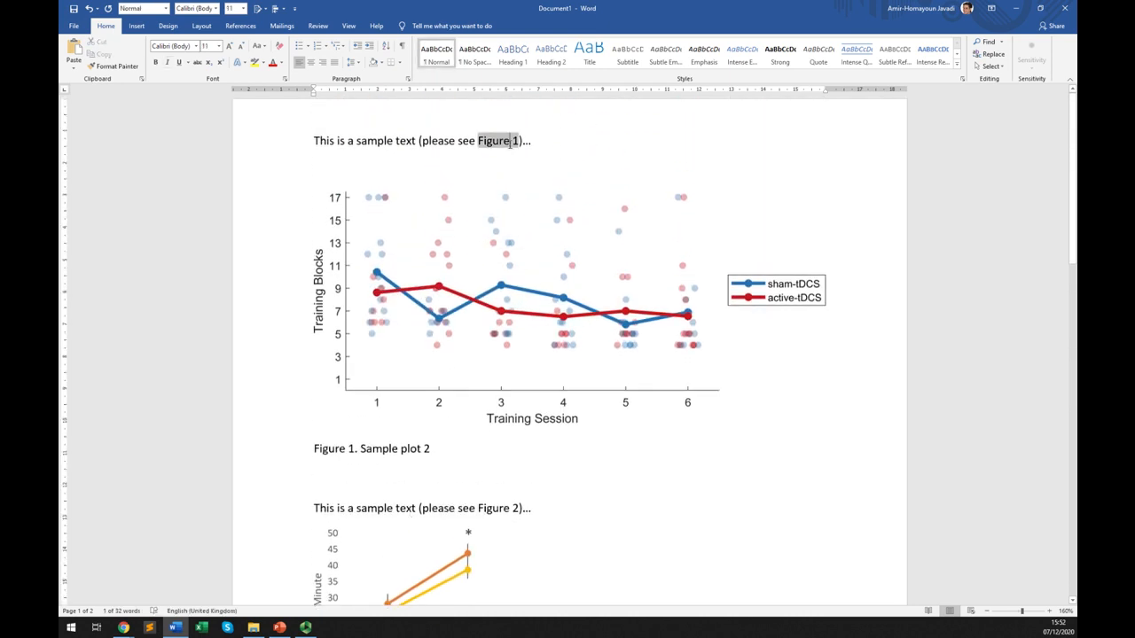
left_click(352, 446)
double_click(352, 446)
left_click(417, 449)
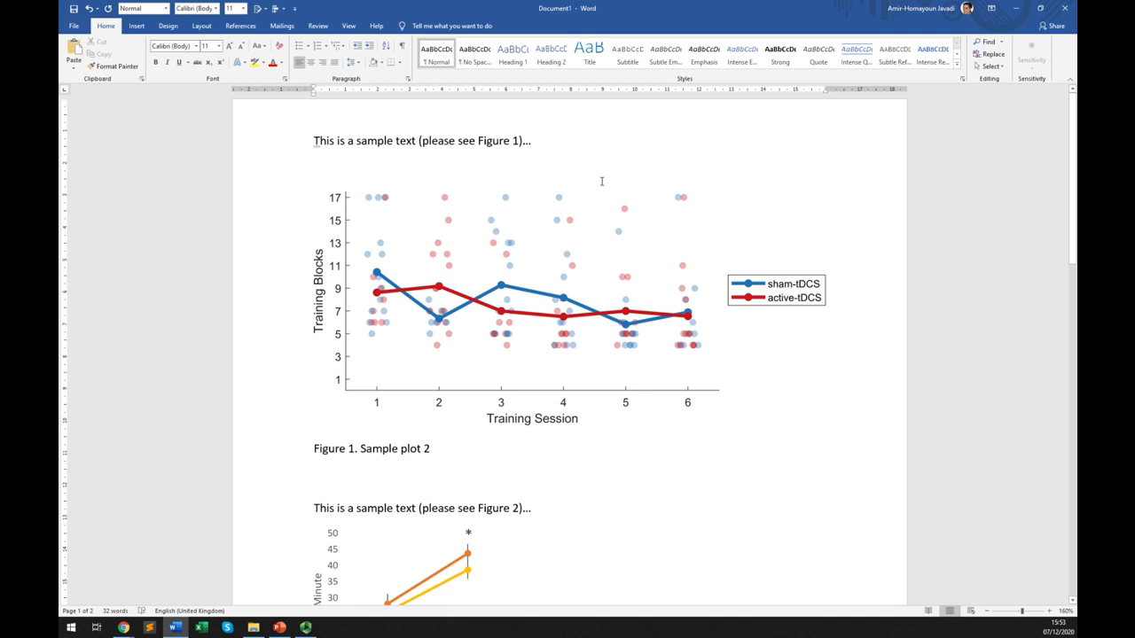
Step: Insert a table of figures for the Figure label, with right-aligned page numbers, on a new line above the first sentence
key("Return")
key("Up")
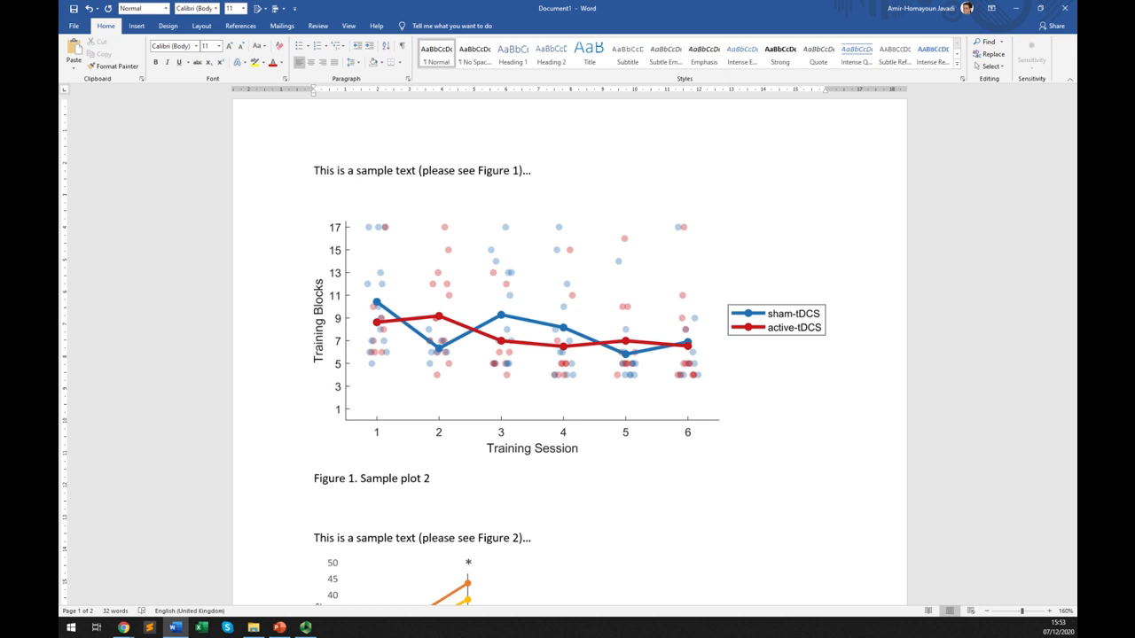
left_click(240, 27)
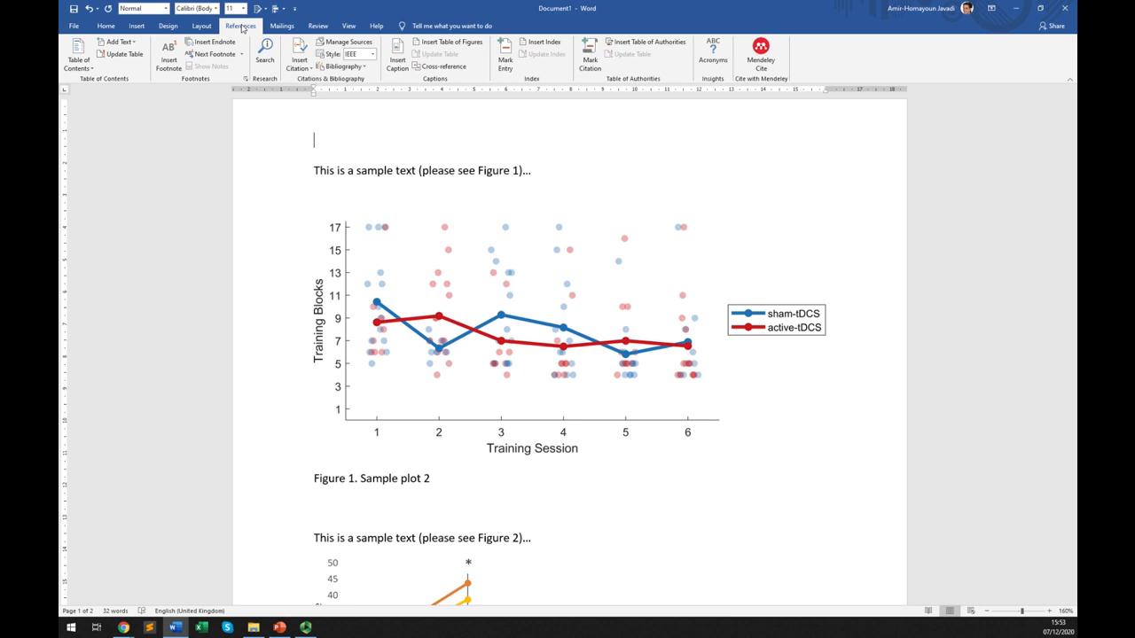
left_click(452, 43)
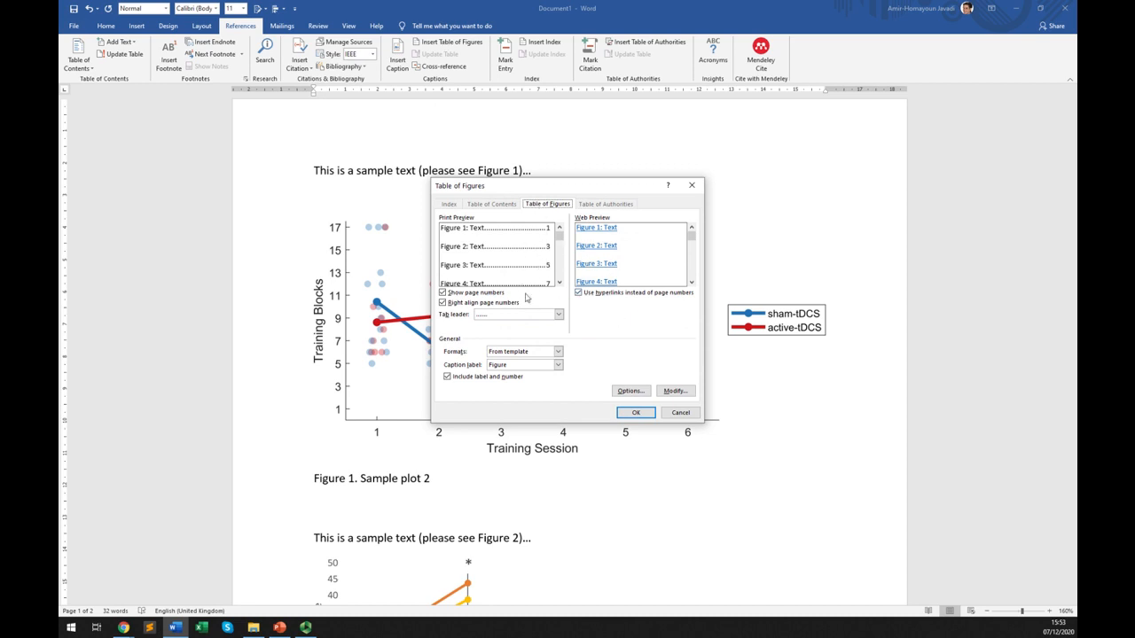
left_click(636, 414)
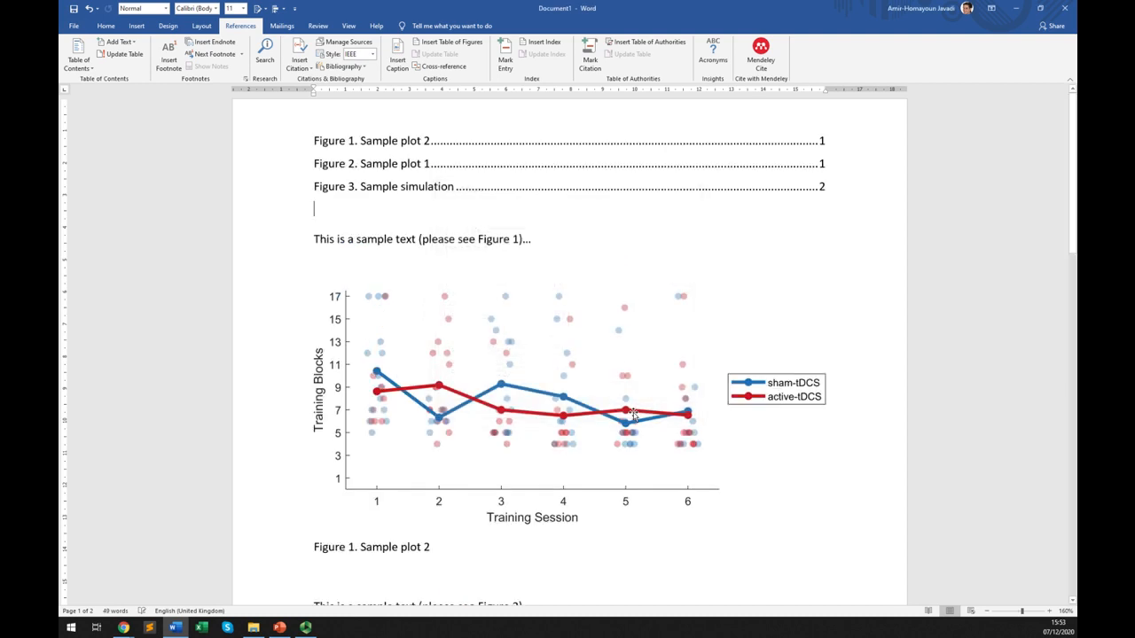
Step: Examine the entries, caption titles and page numbers in the table of figures
left_click(409, 186)
left_click(416, 163)
left_click(416, 141)
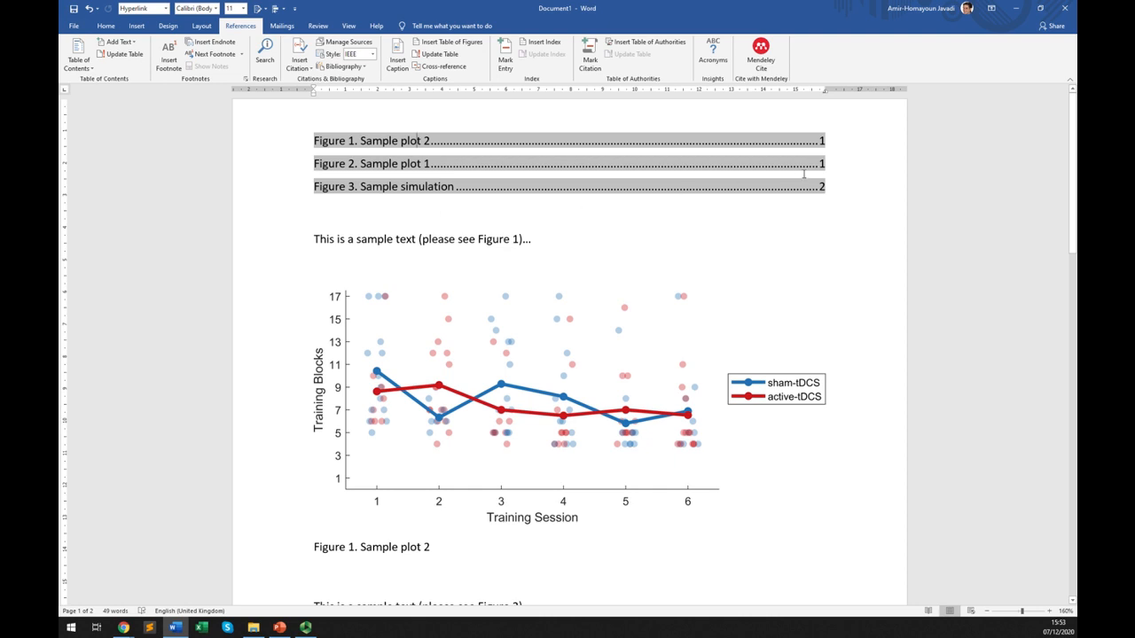
double_click(821, 141)
left_click_drag(360, 142, 417, 142)
left_click(395, 239)
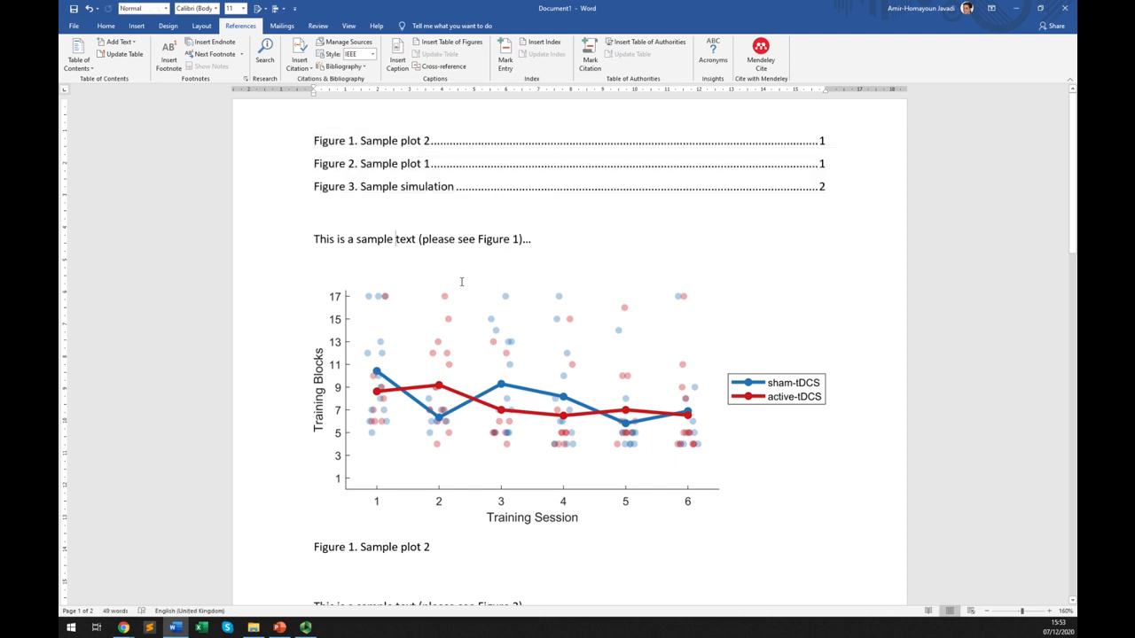
Step: Move the Training Blocks plot together with its caption to a new line below the Count per Minute plot's caption
left_click(398, 419)
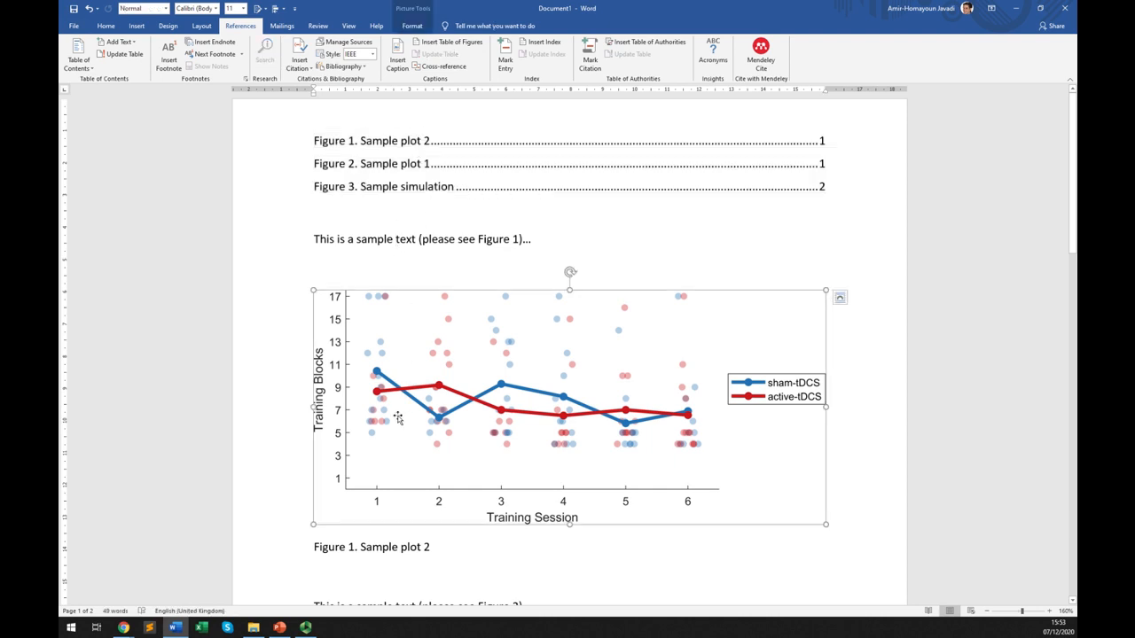
key("Left")
key("shift+Down")
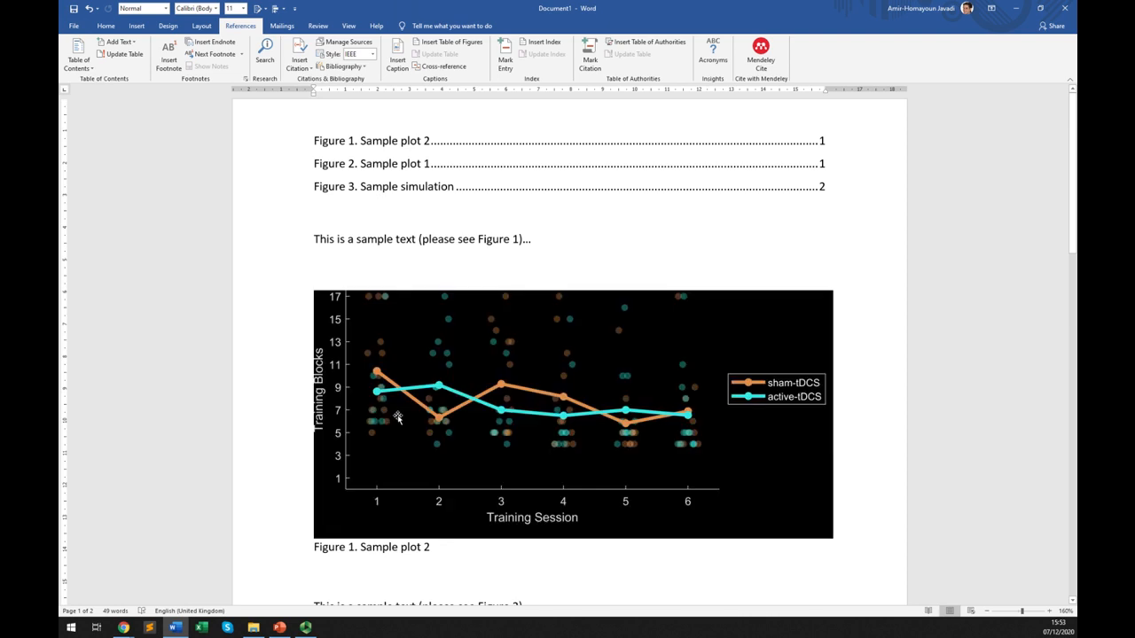
key("shift+Down")
key("ctrl+x")
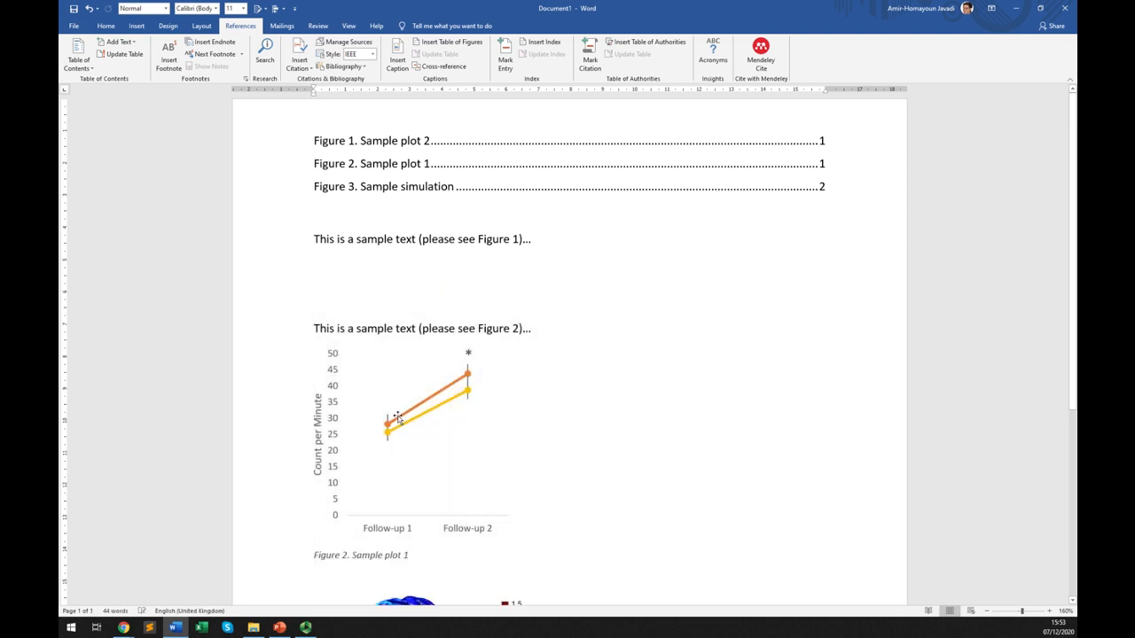
key("Down")
key("Down")
key("Down")
key("Return")
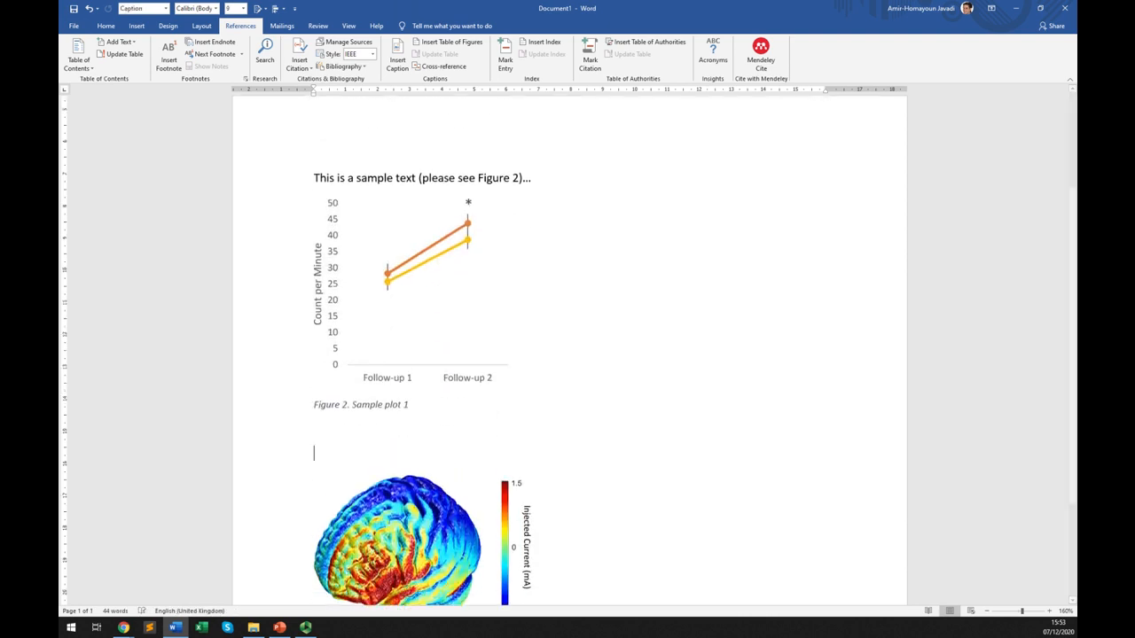
key("ctrl+v")
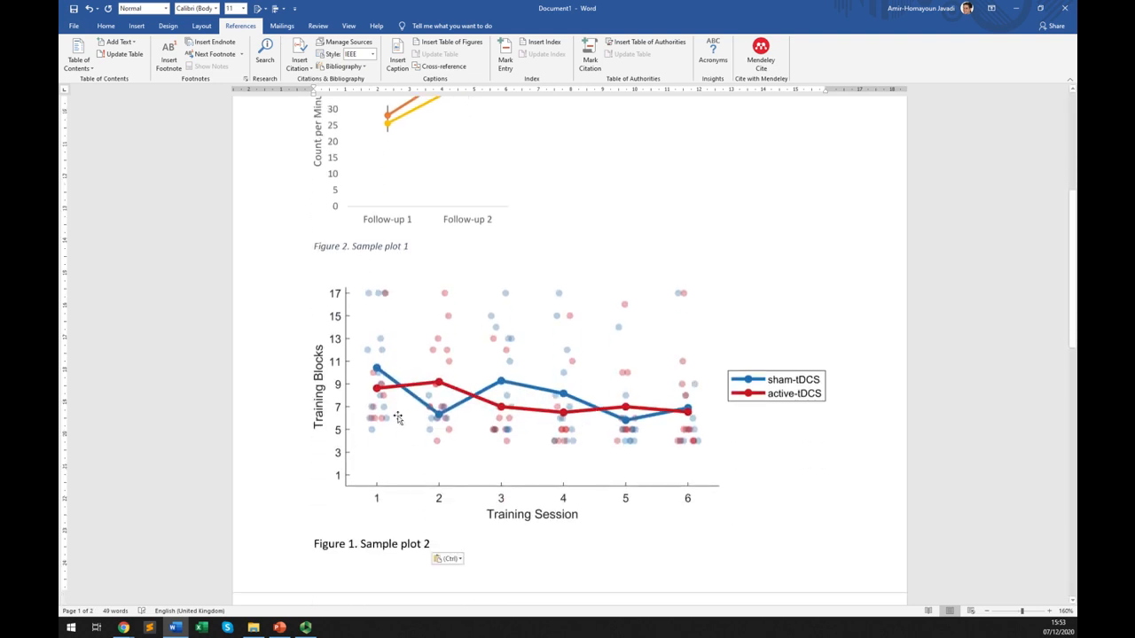
Step: Delete the empty lines left between the two sample sentences above the Count per Minute plot
left_click(354, 542)
scroll(438, 292, "up", 6)
left_click(495, 240)
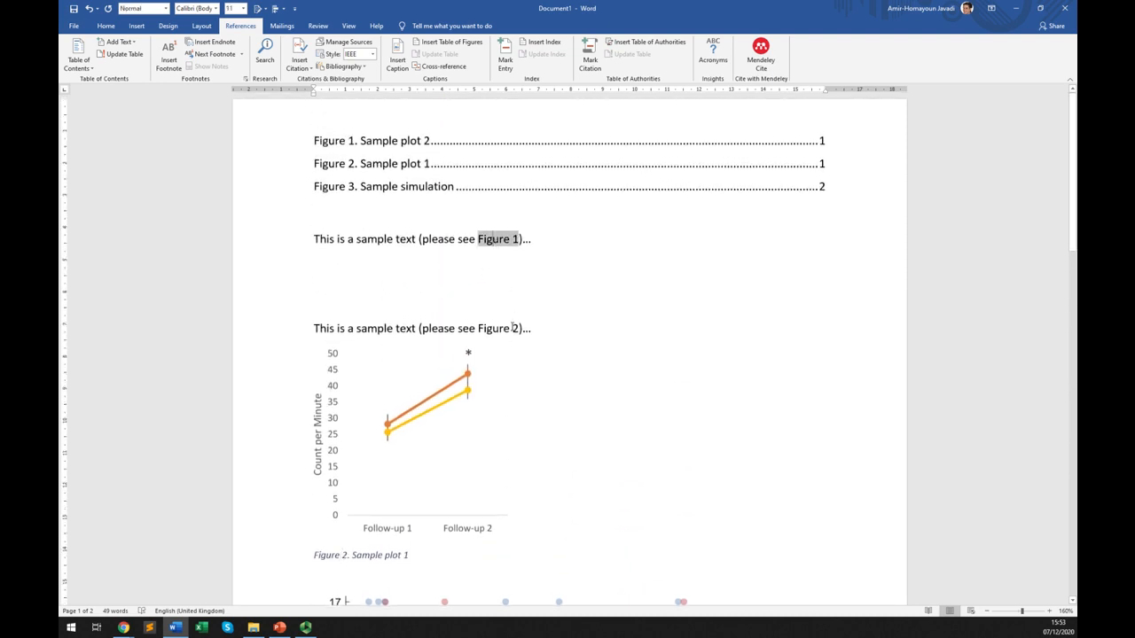
left_click(481, 268)
key("BackSpace")
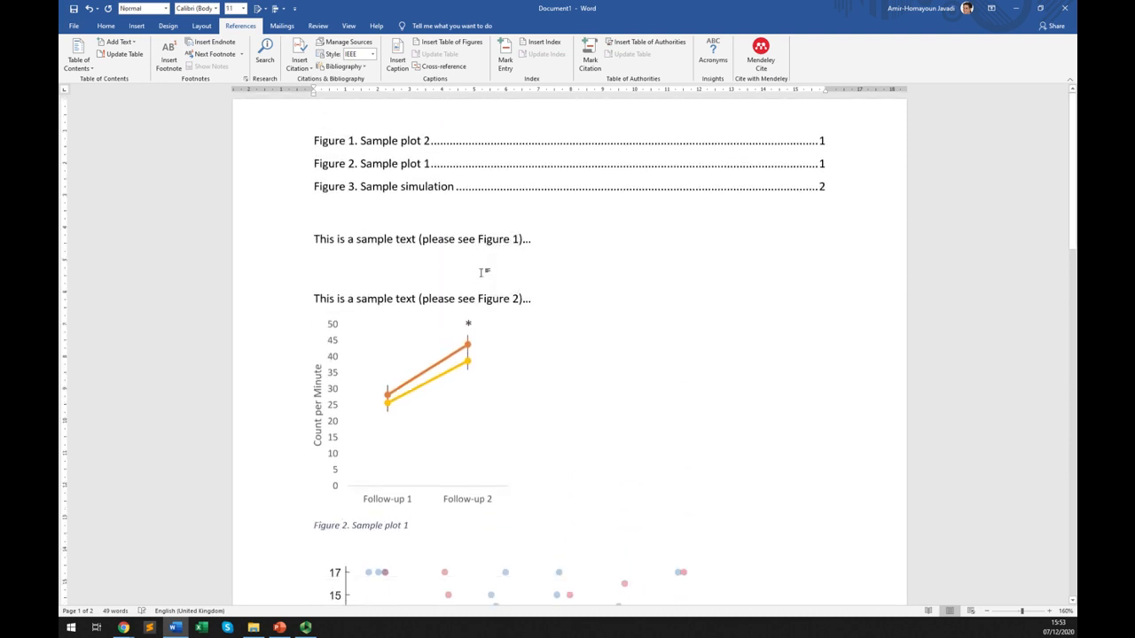
key("BackSpace")
Step: Update all fields in the entire document, choosing to update the entire table of figures
key("ctrl+a")
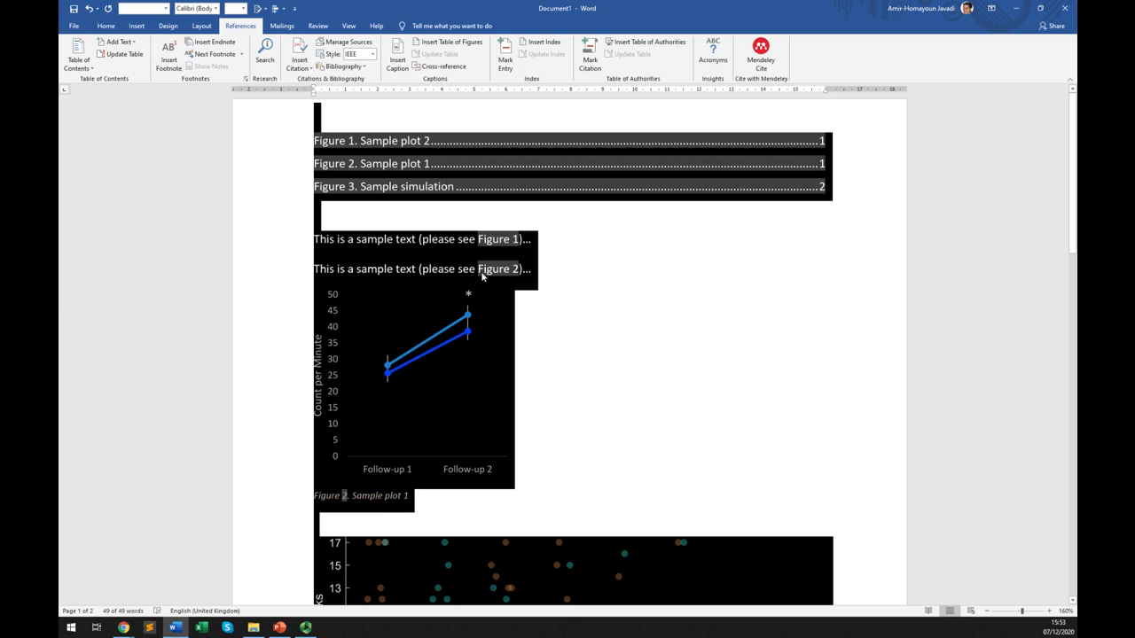
right_click(345, 500)
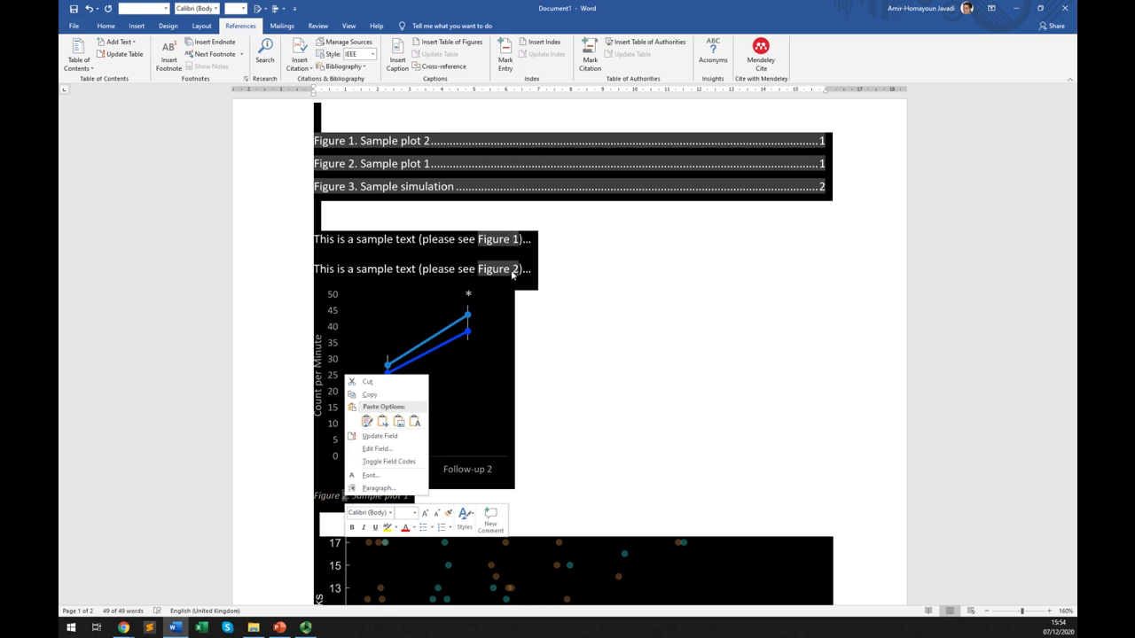
left_click(389, 439)
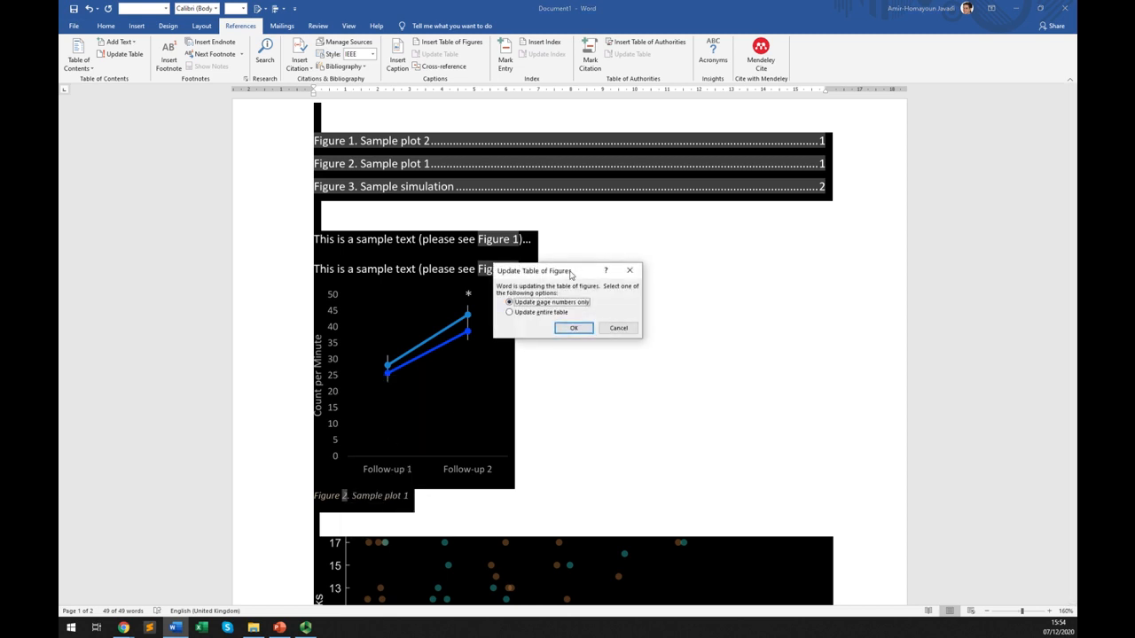
left_click_drag(573, 274, 666, 275)
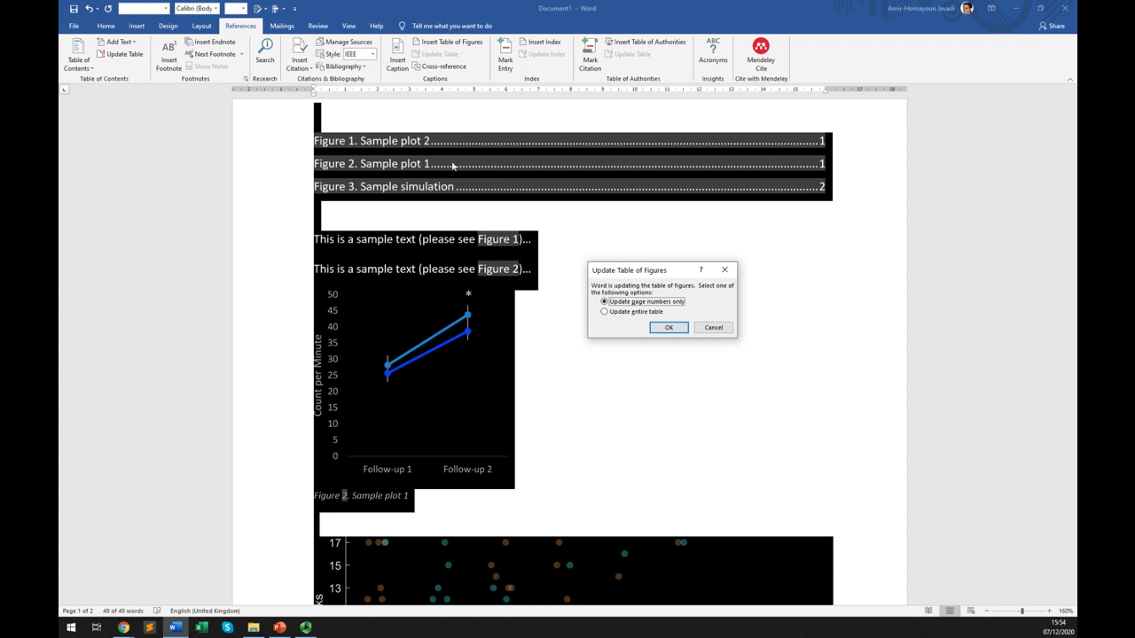
left_click(649, 315)
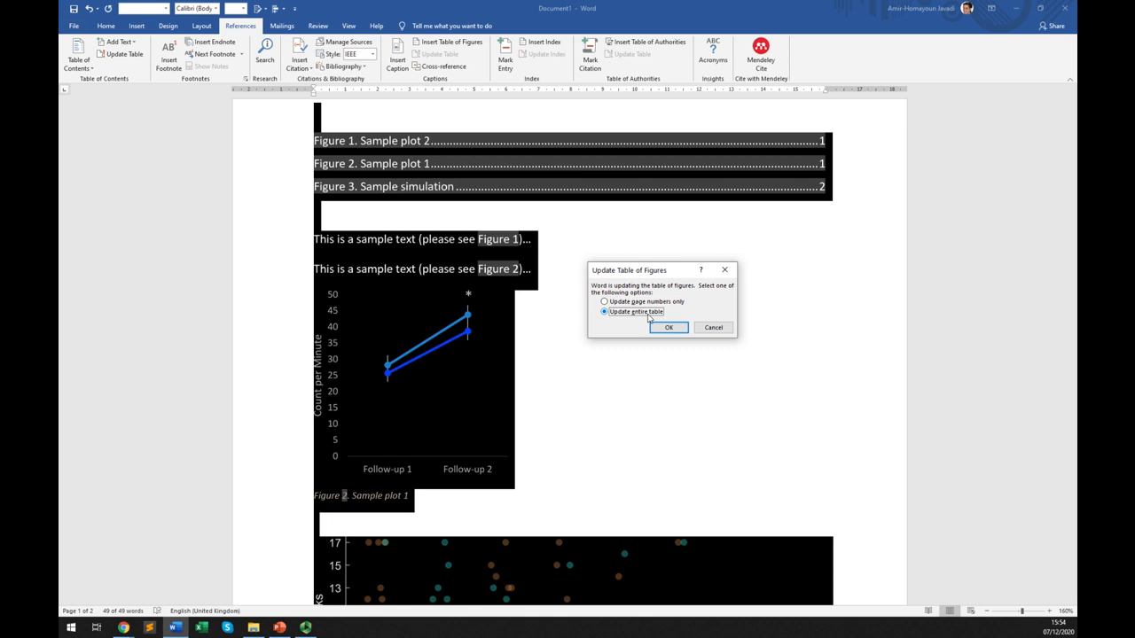
left_click(656, 302)
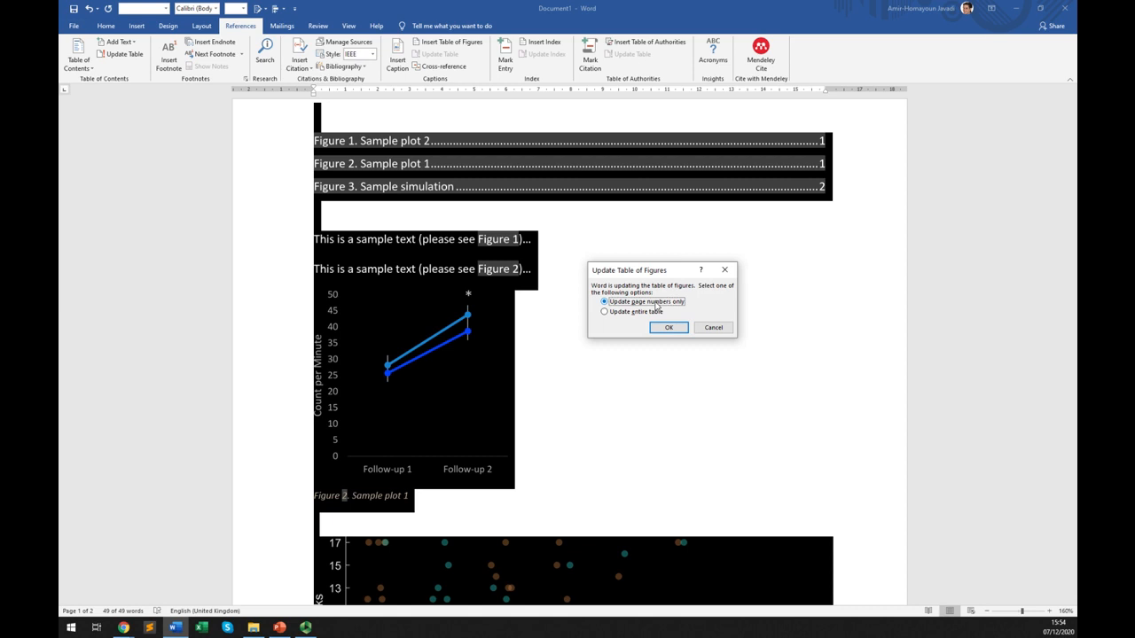
left_click(648, 314)
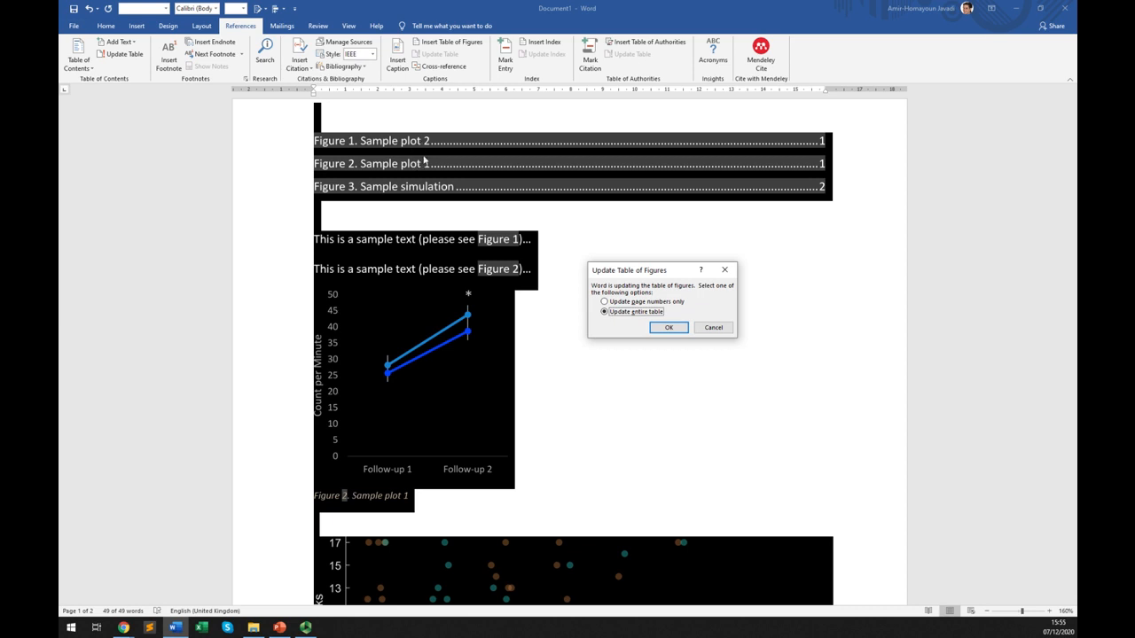
left_click(669, 327)
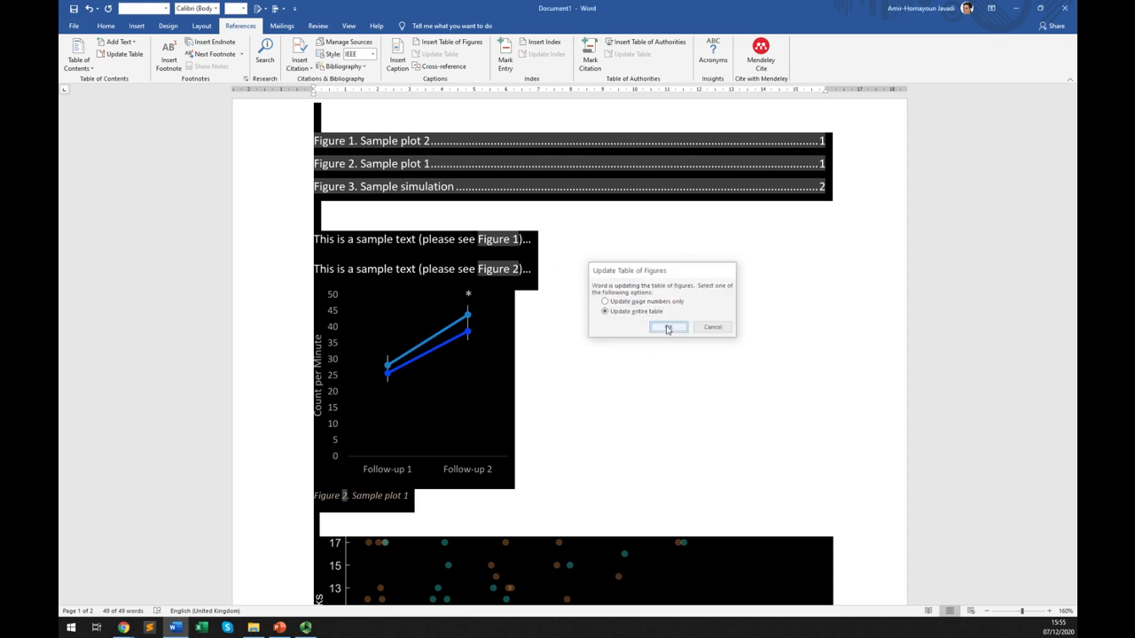
Step: Compare the updated references in both sample sentences with the Count per Minute plot's caption number
left_click(503, 239)
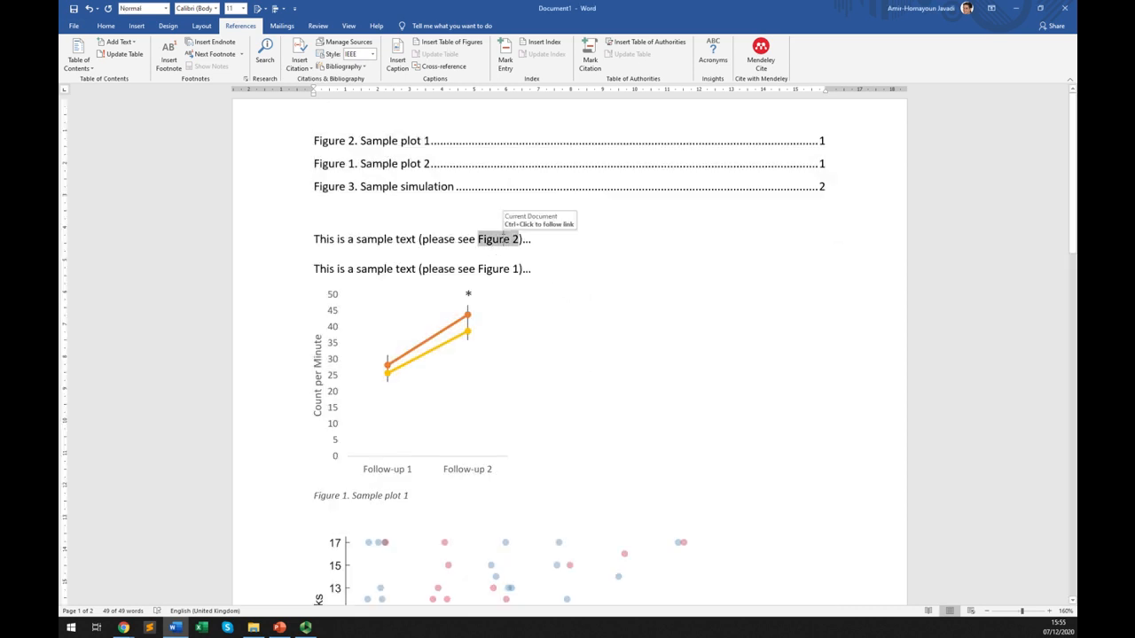
left_click(501, 269)
left_click(441, 389)
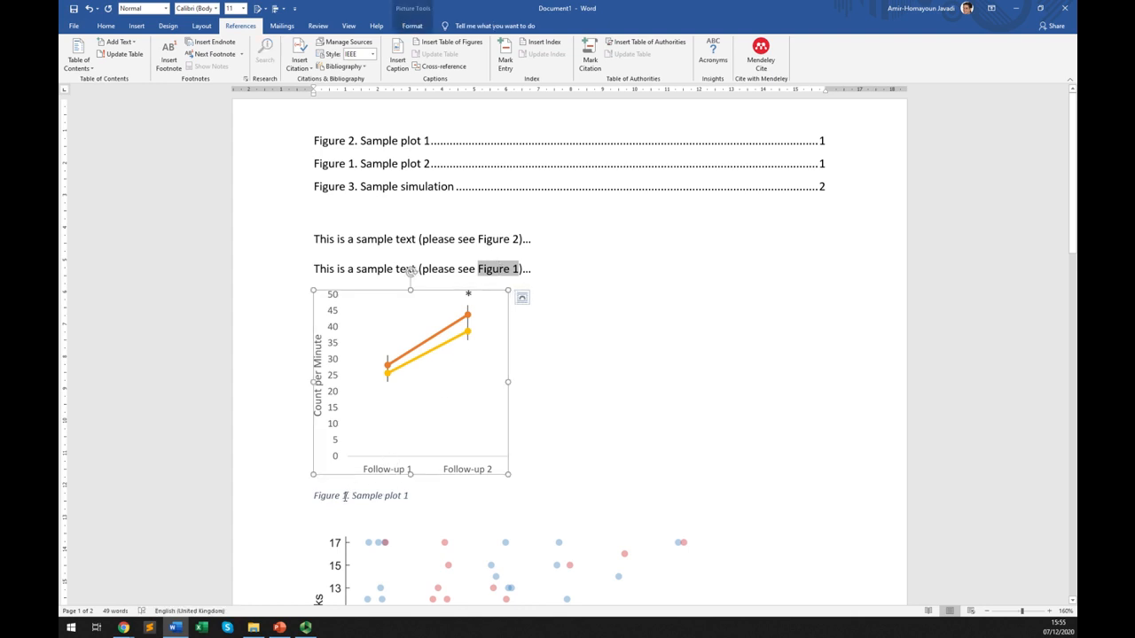
left_click(345, 497)
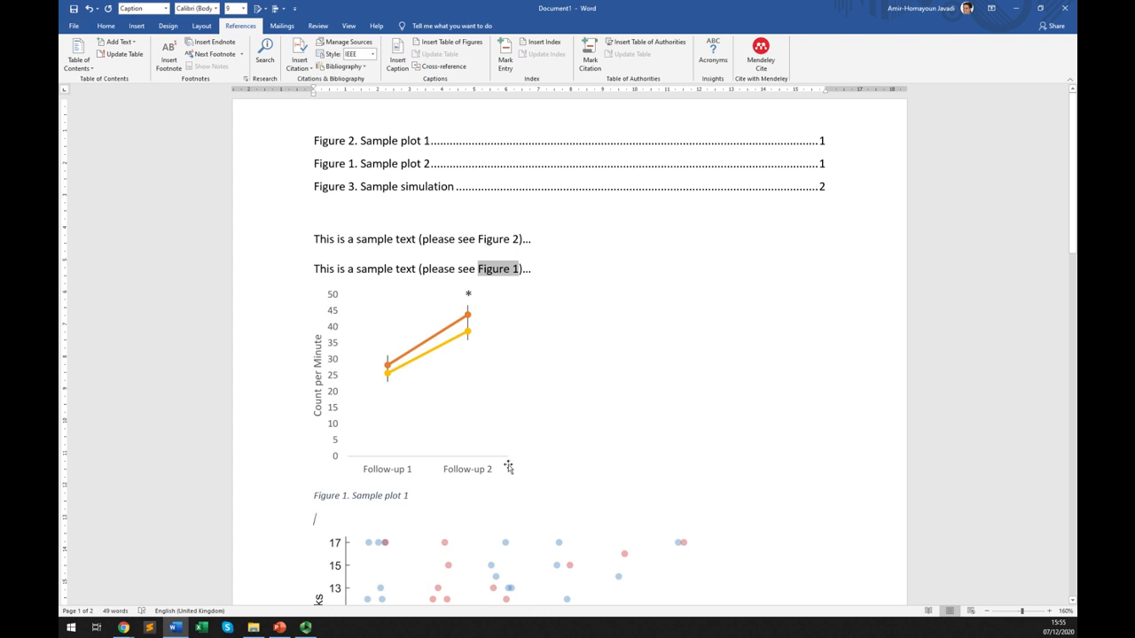
Step: Insert a table with three columns and four rows on a new line below the Sample simulation caption
scroll(508, 468, "down", 5)
scroll(508, 466, "down", 3)
left_click(508, 464)
scroll(508, 464, "down", 1)
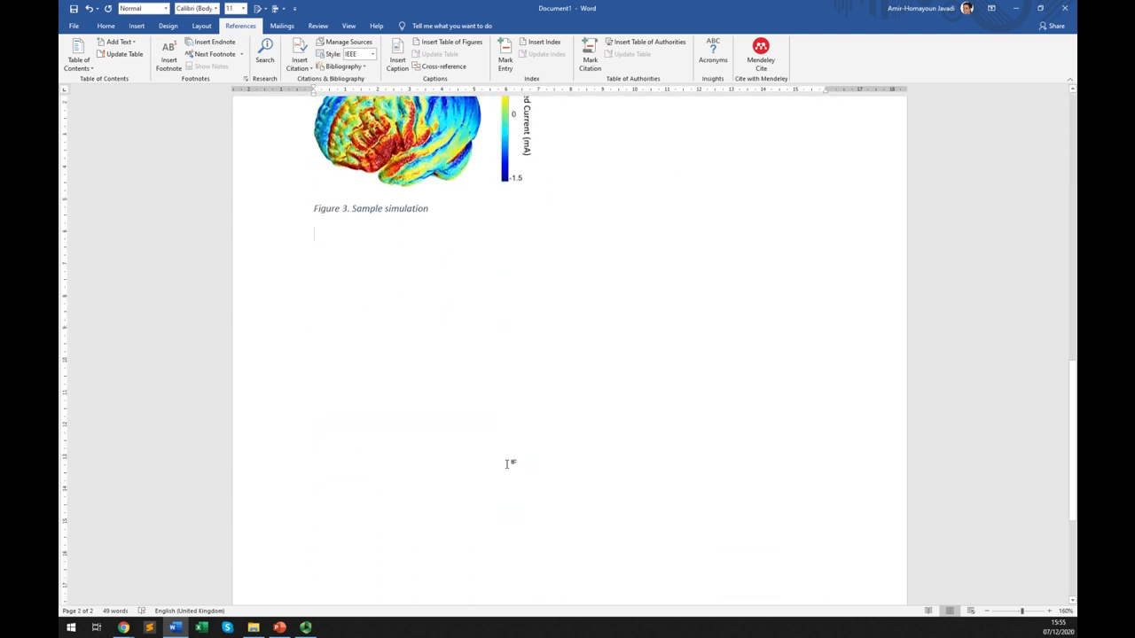
key("Return")
left_click(137, 26)
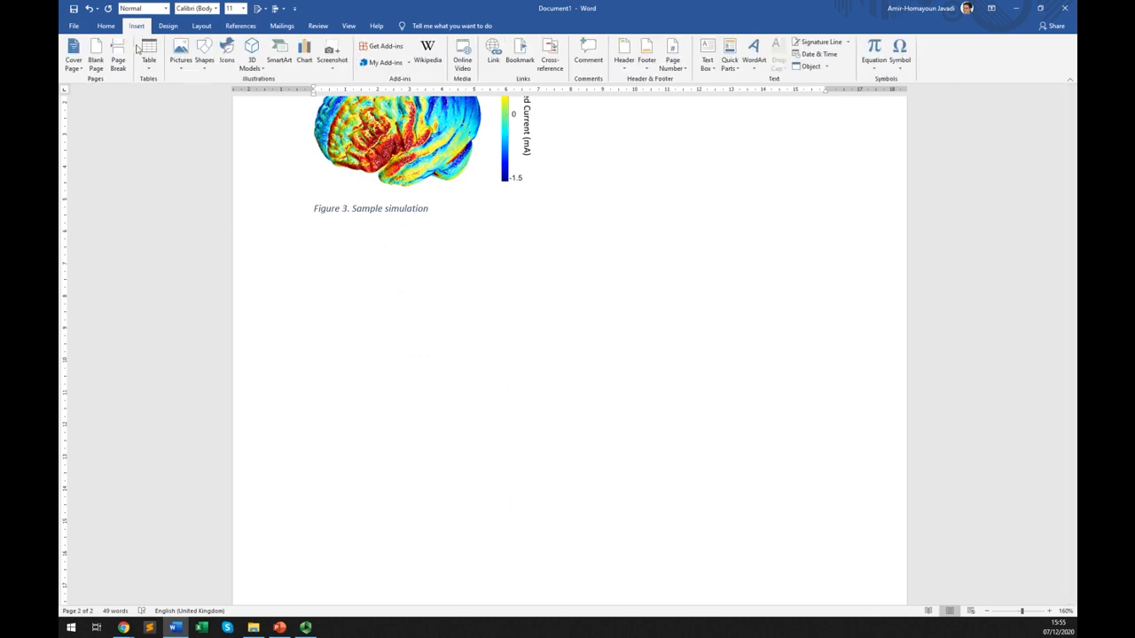
left_click(149, 53)
left_click(165, 126)
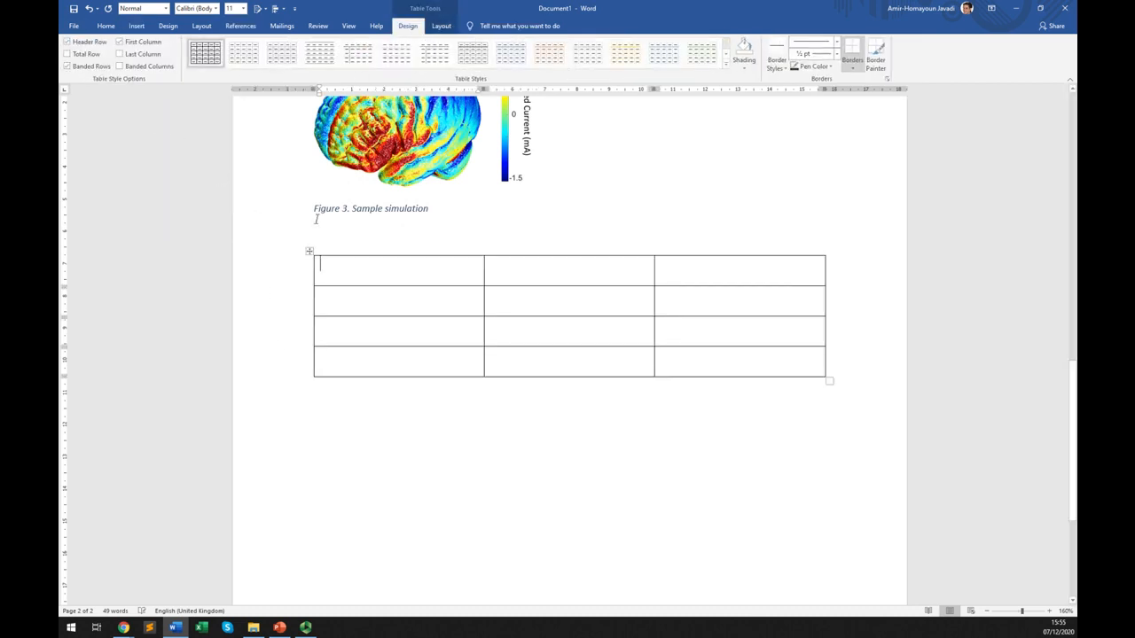
Step: Add a caption with the Table label on a new line above the table, reading "Table 1. This is a sample table."
left_click(360, 239)
key("Return")
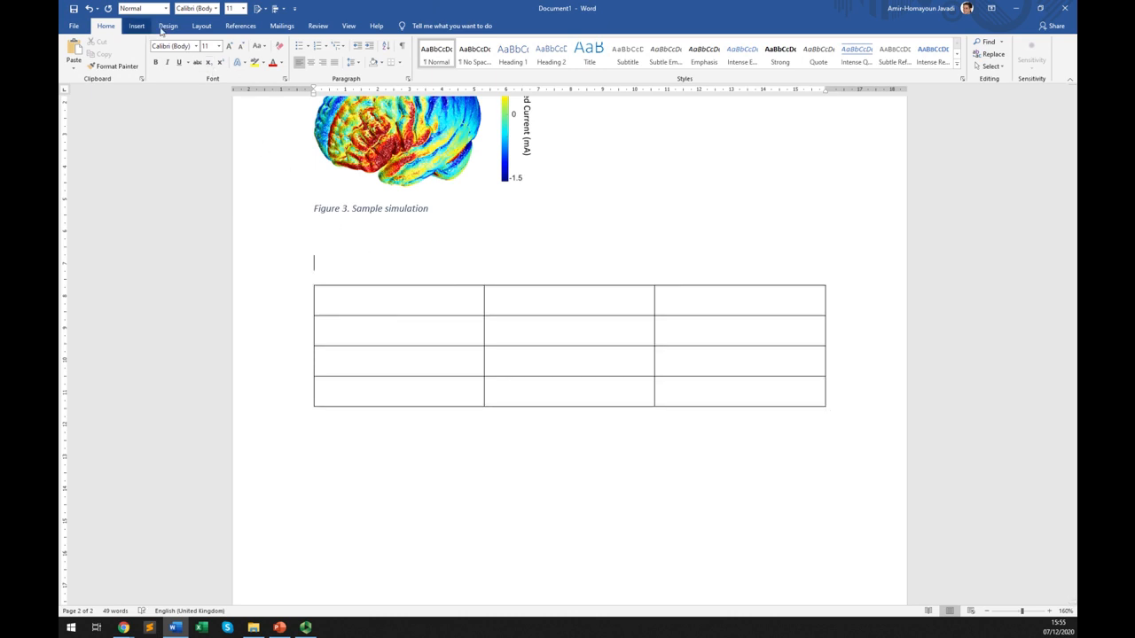
left_click(251, 28)
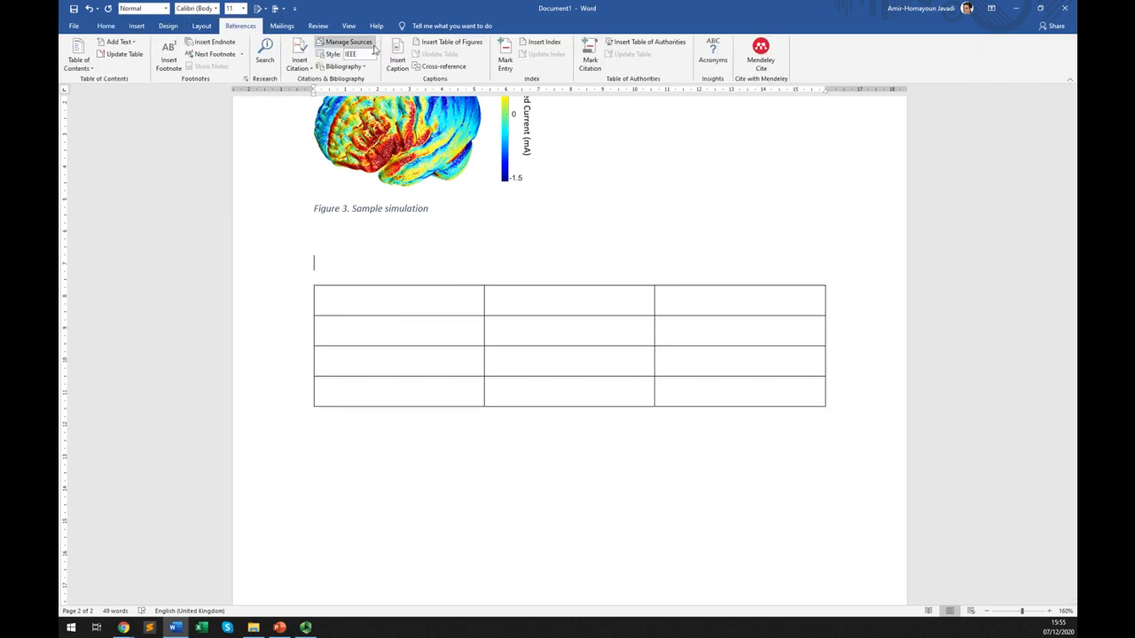
left_click(403, 62)
left_click(547, 293)
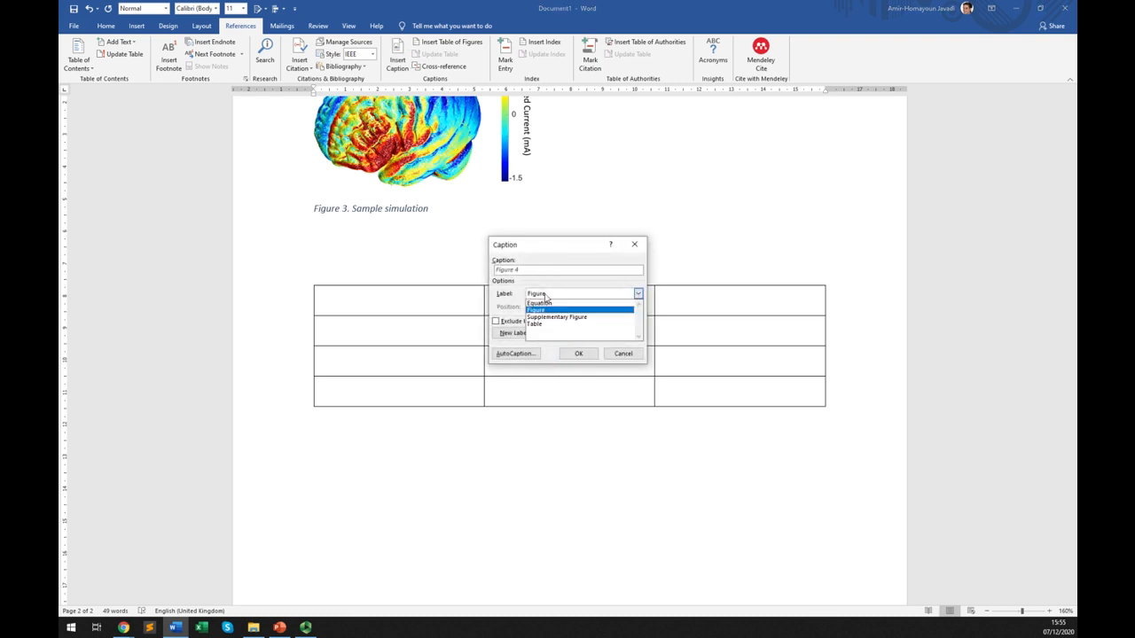
left_click(546, 327)
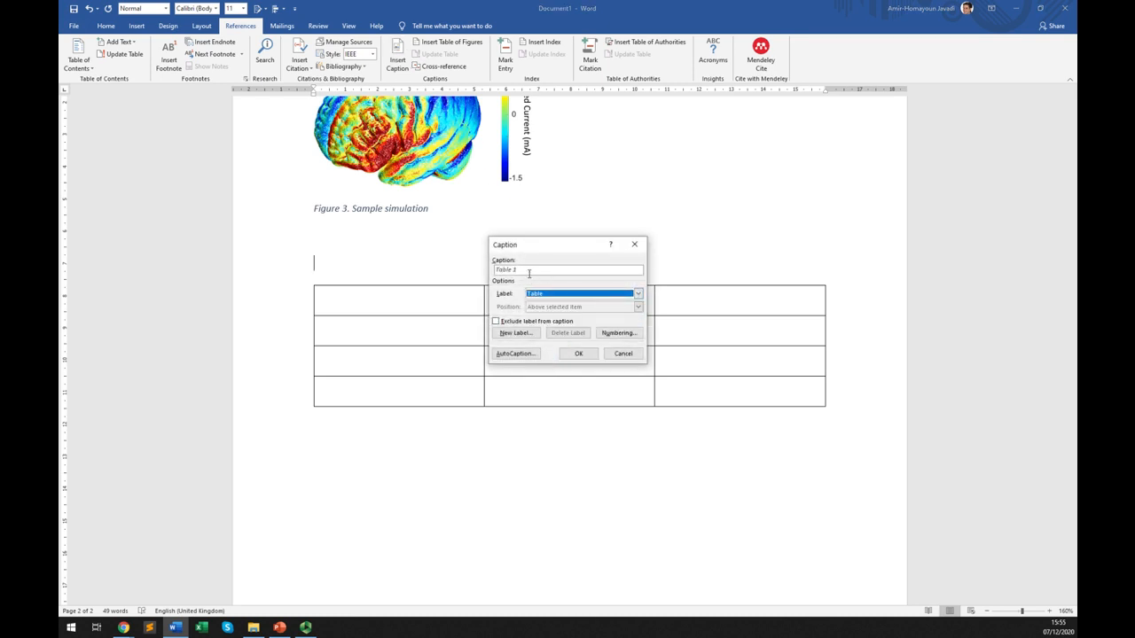
left_click(578, 353)
type("This is a sample")
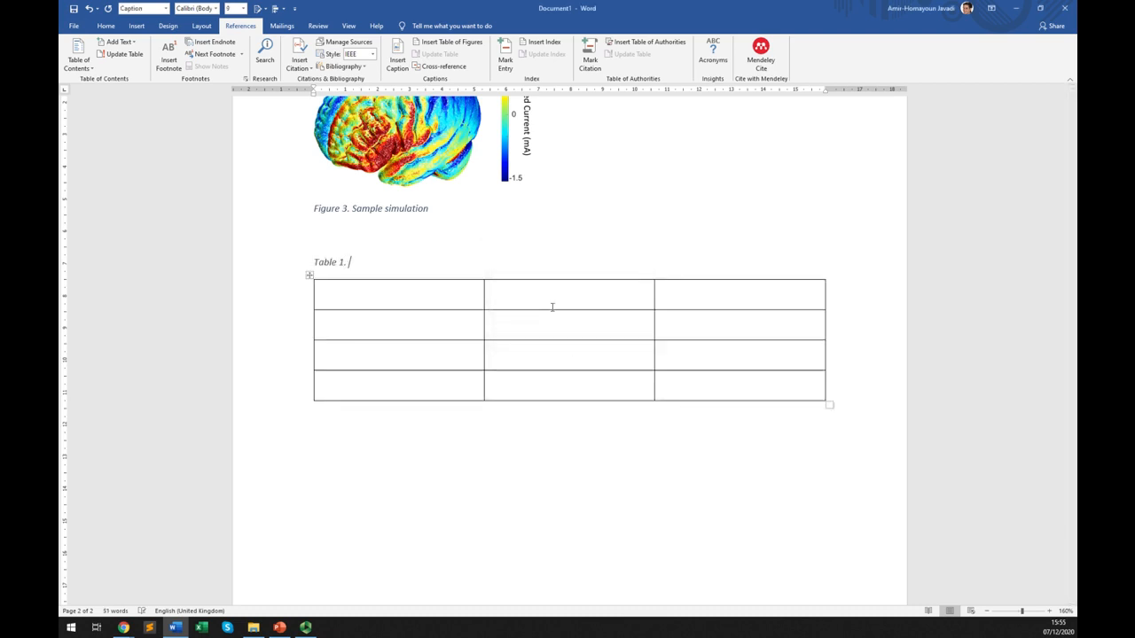
type(" table.")
Step: Write "This is a sample text (see Table 1)" on a new line above the table caption, leaving blank space between them
key("Up")
key("Return")
key("Up")
key("Return")
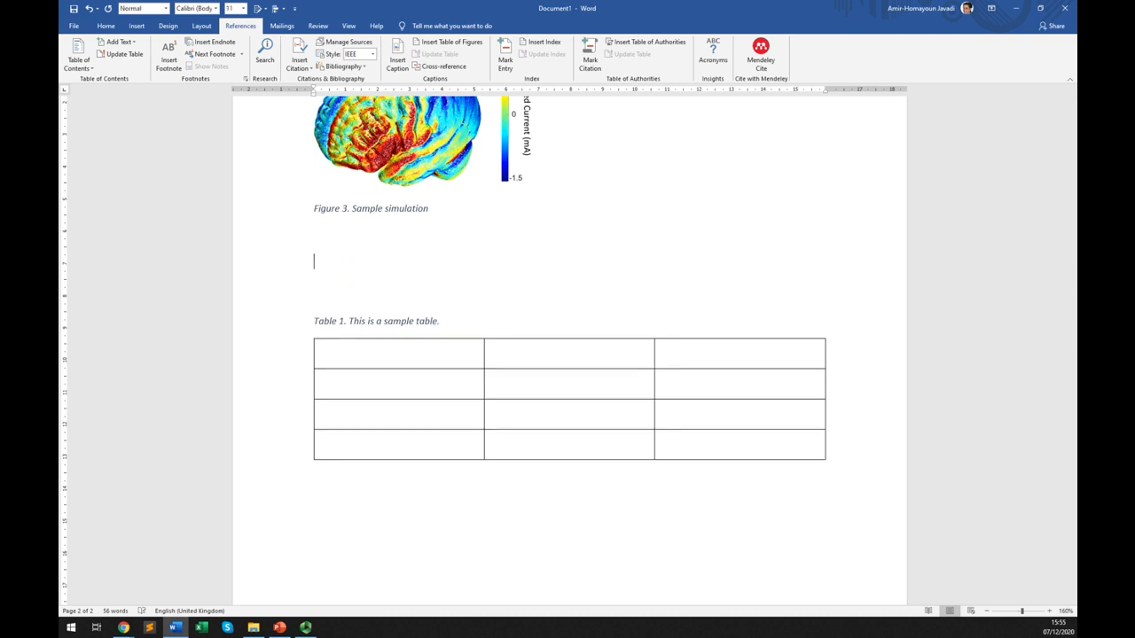
type("This is a sample text (see ")
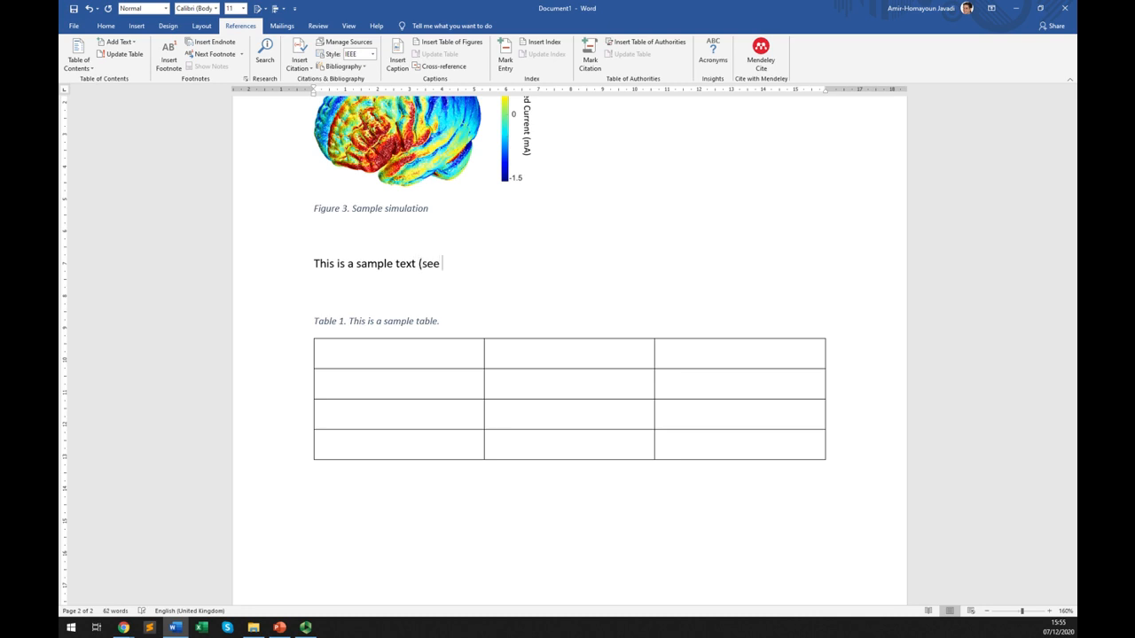
type("Table 1)")
Step: Remove the manually typed "Table 1" from inside the parentheses of the new sentence
key("Left")
key("shift+Left")
key("shift+Left")
key("shift+Left")
key("shift+Left")
key("shift+Left")
key("shift+Left")
key("shift+Left")
key("Delete")
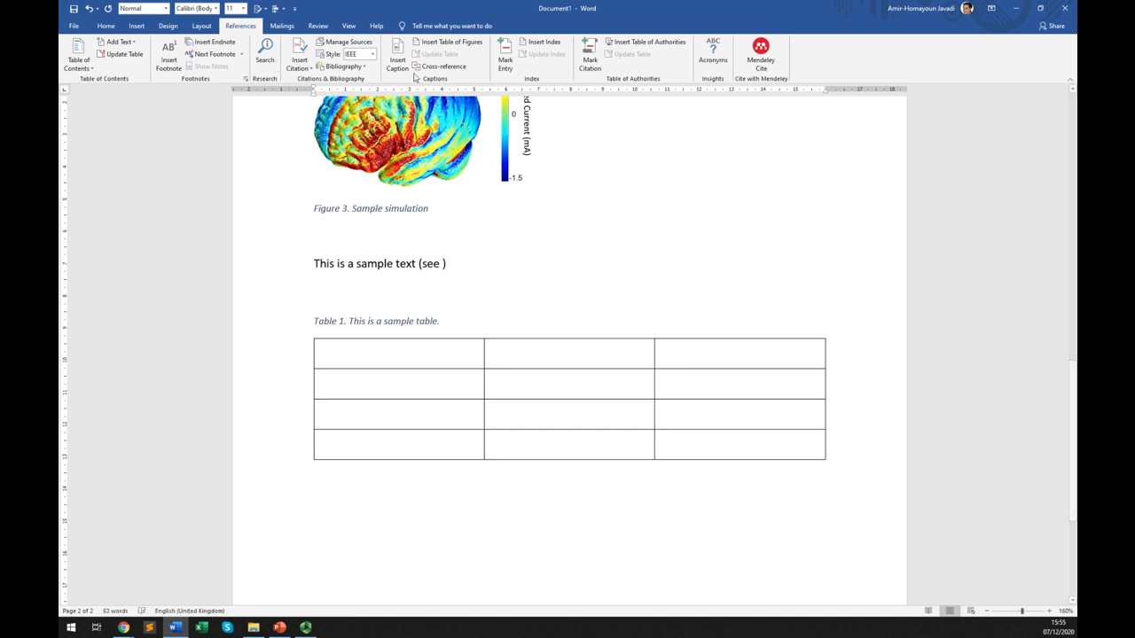
Step: Insert a cross-reference to the sample table's caption inside the sentence's parentheses, using the Table reference type with only label and number
left_click(443, 66)
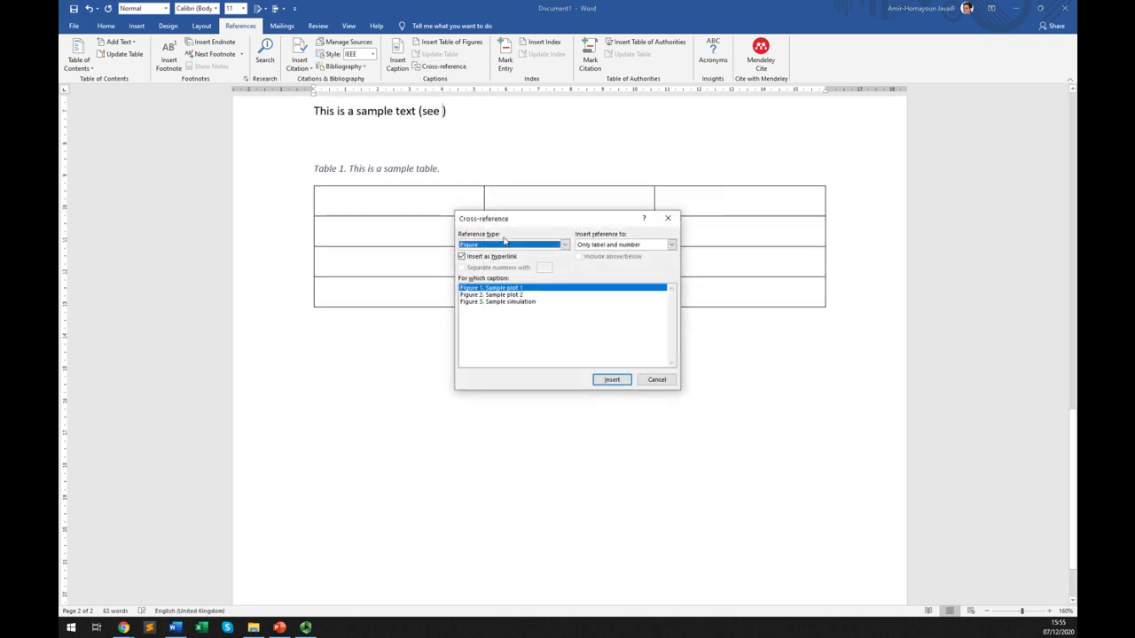
left_click(533, 245)
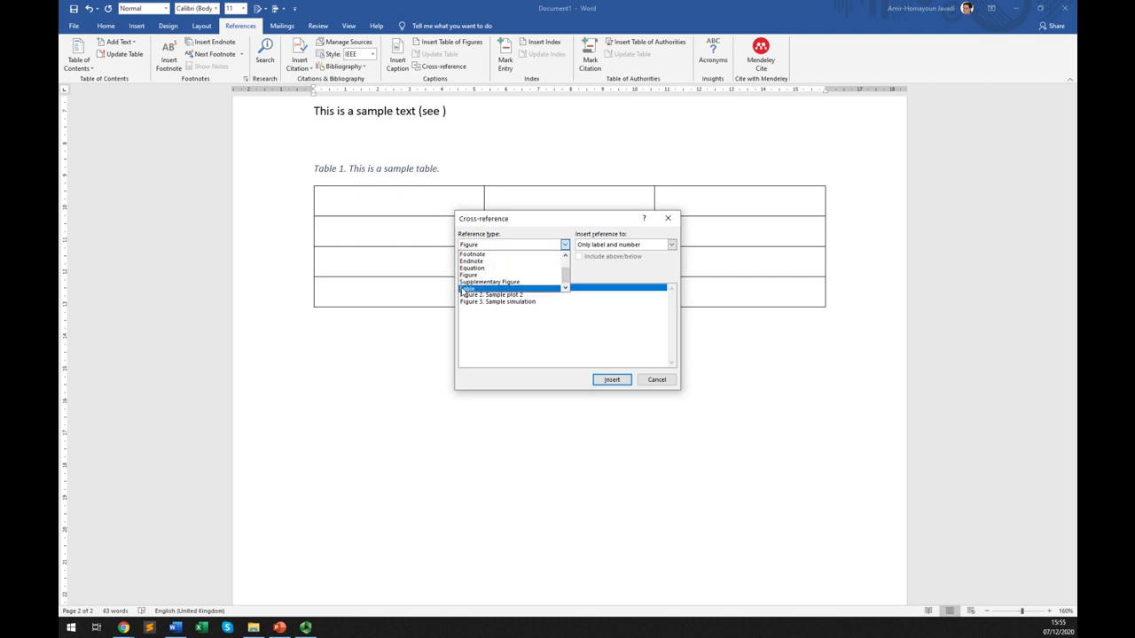
left_click(474, 290)
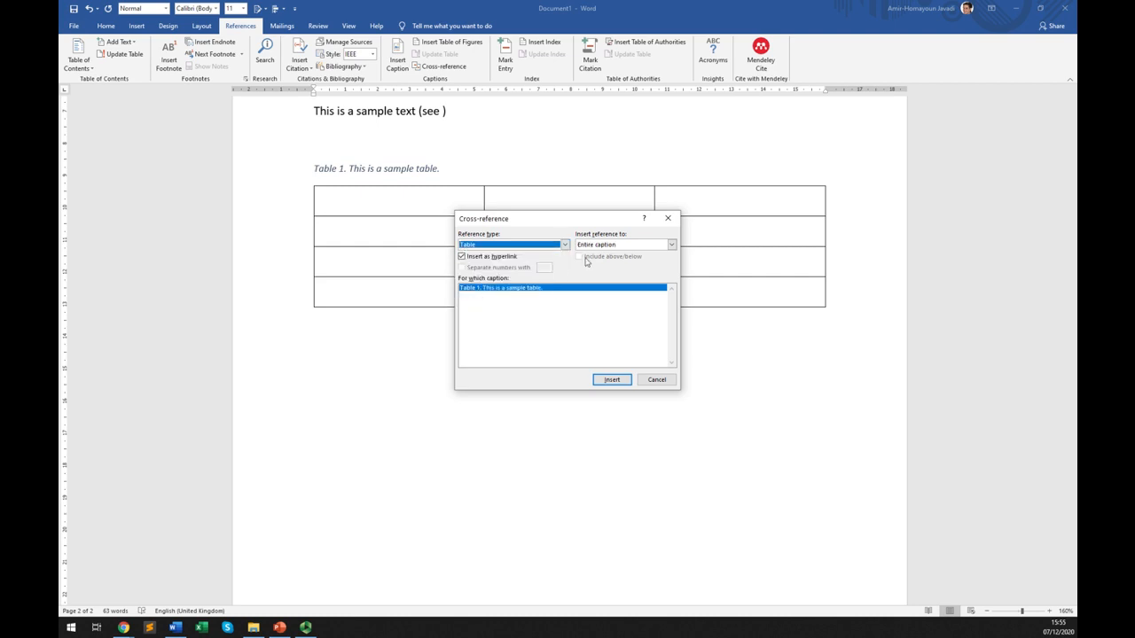
left_click(611, 244)
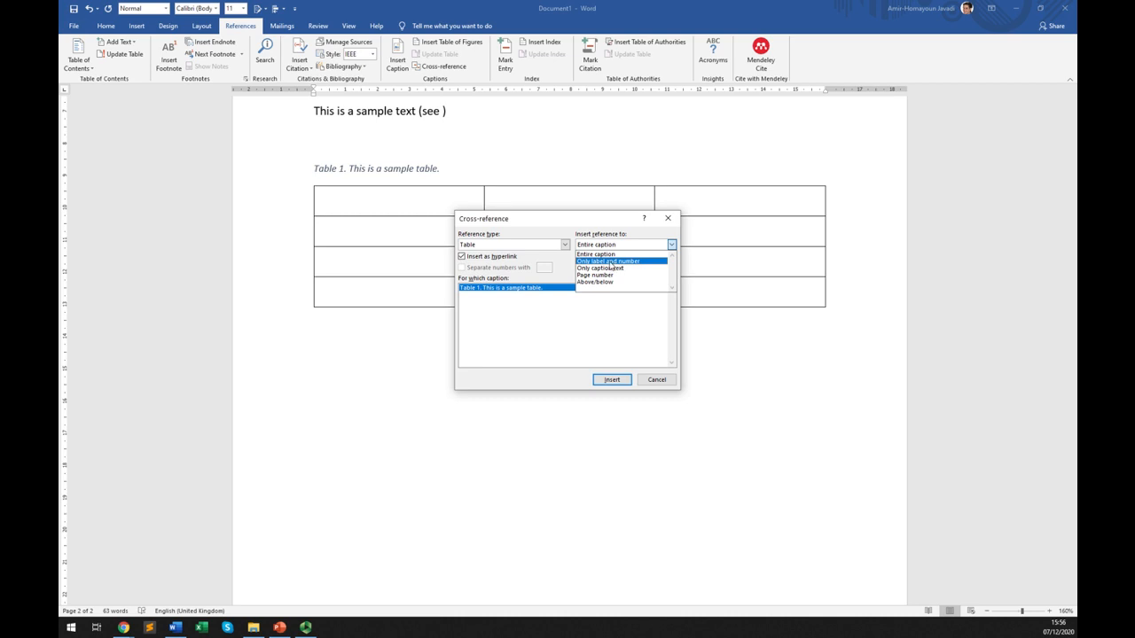
left_click(610, 262)
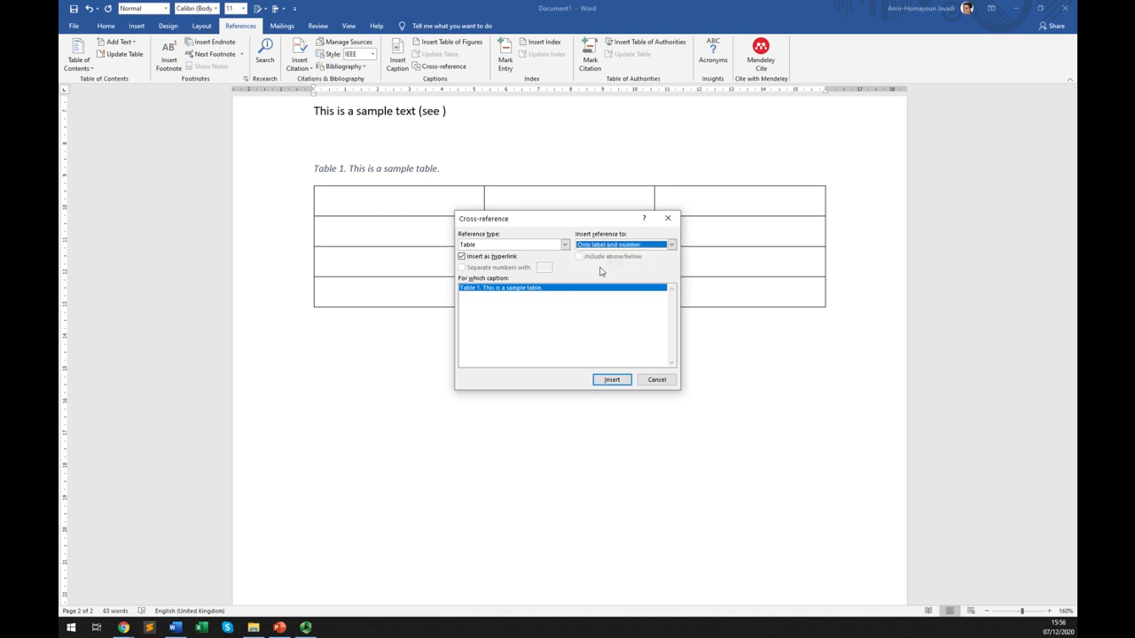
left_click(506, 293)
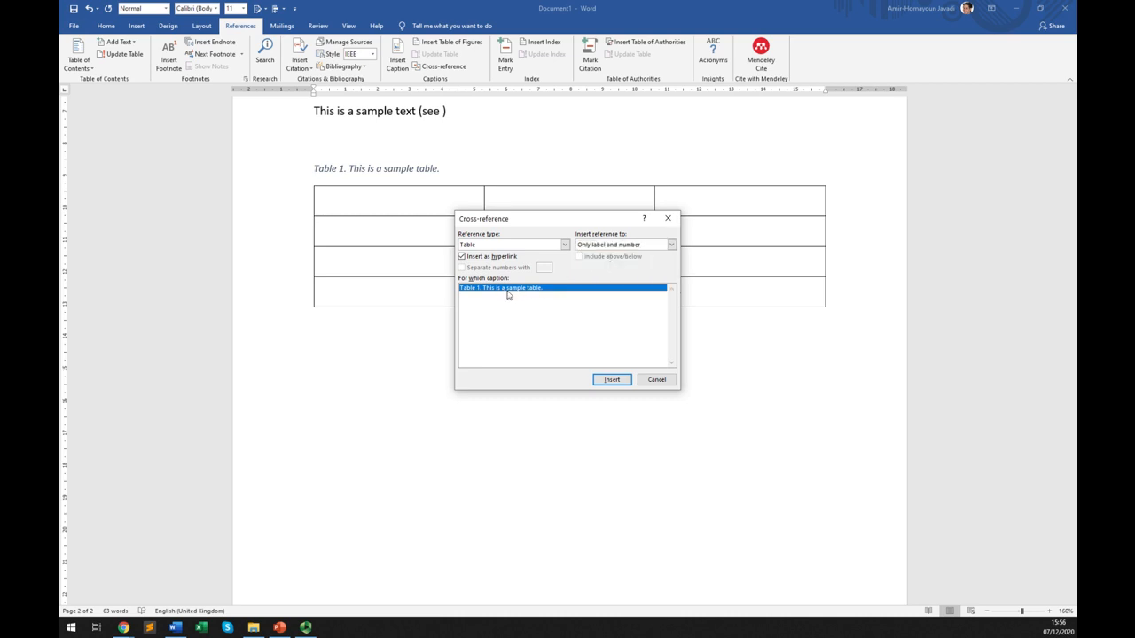
left_click(614, 382)
left_click(656, 379)
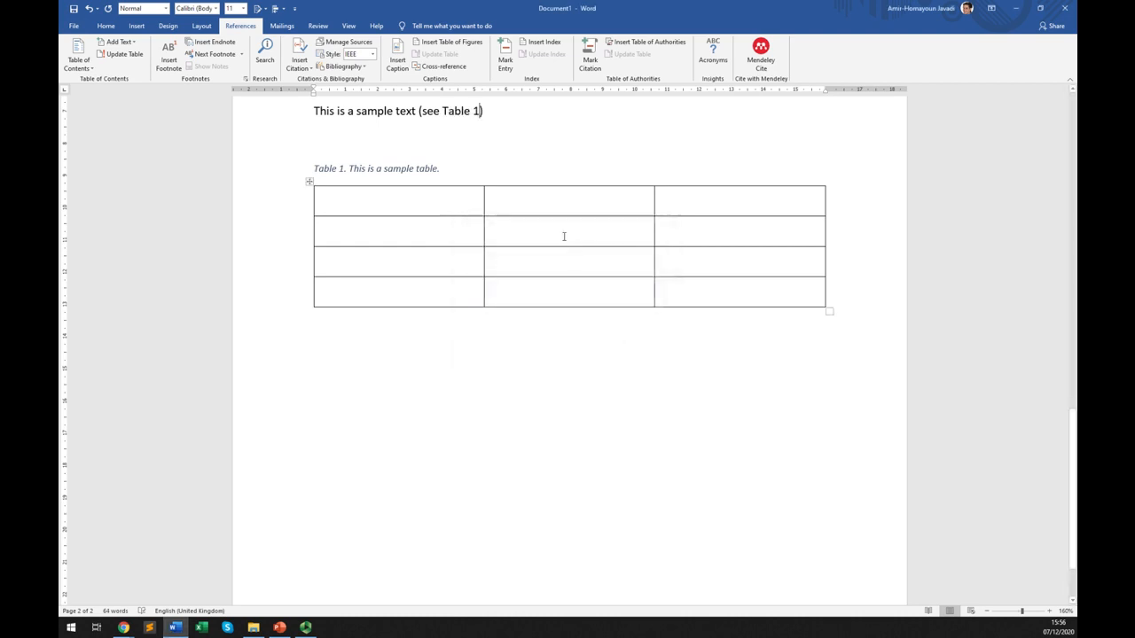
left_click(463, 112)
key("End")
key("Left")
key("Left")
key("Left")
key("Left")
key("Left")
key("Left")
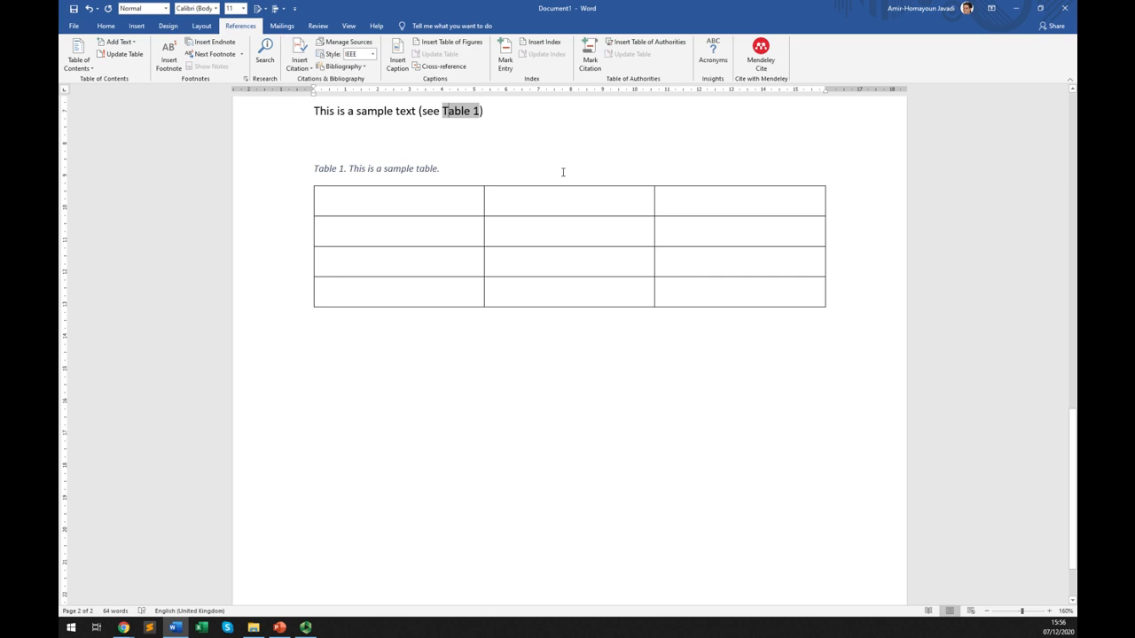
Step: Add blank lines between the sample sentence and the table caption, and insert a table with two columns and two rows there
key("Down")
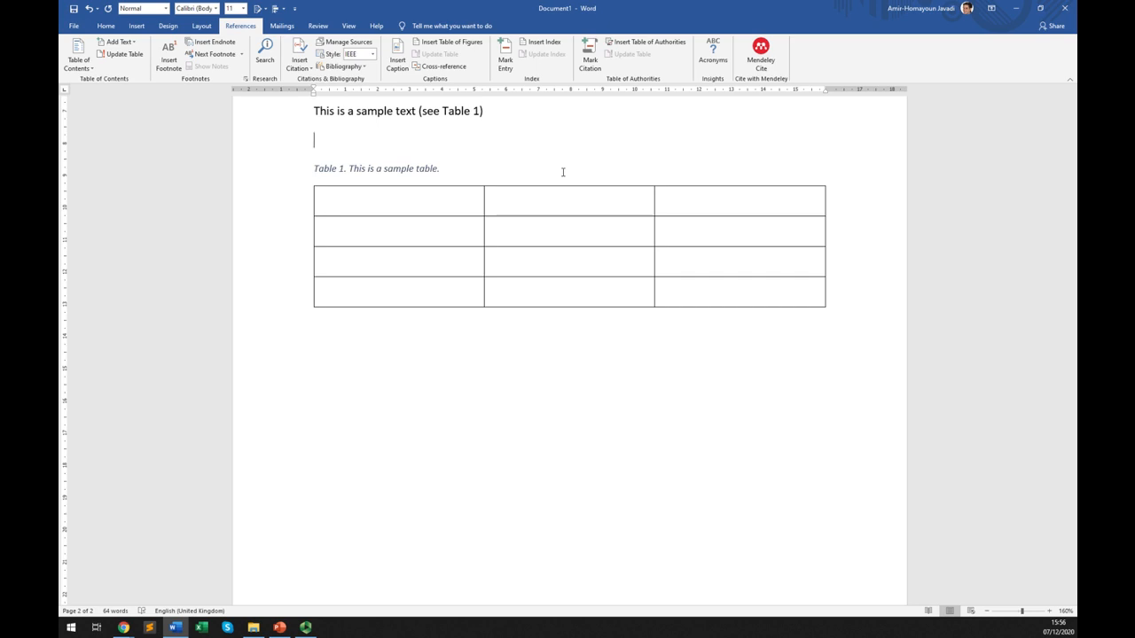
key("Return")
key("Return")
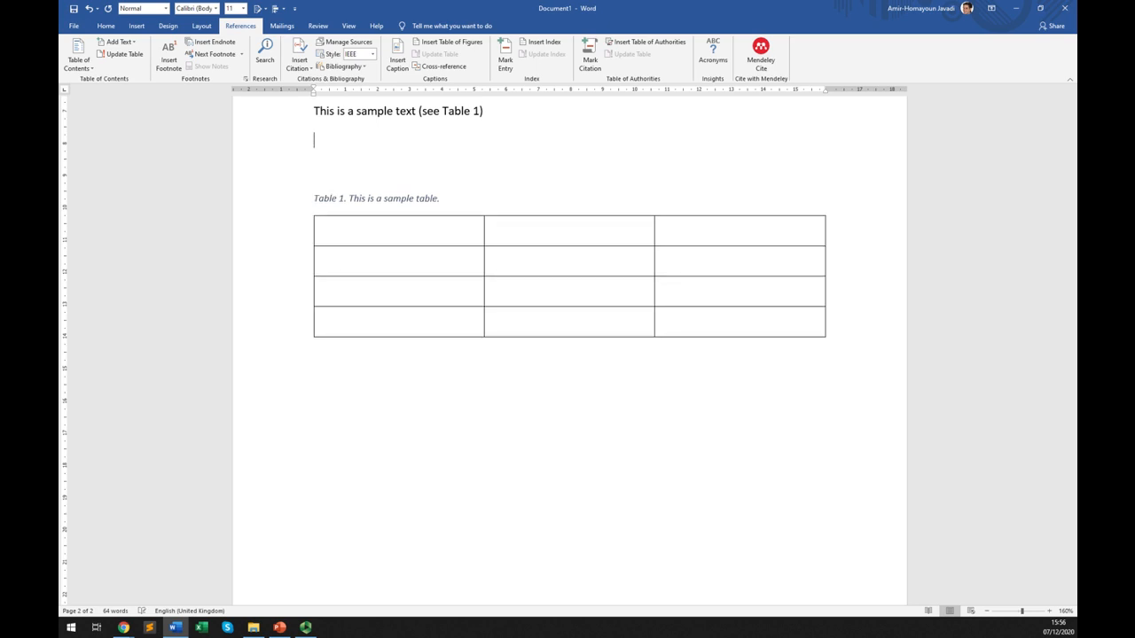
left_click(79, 60)
left_click(344, 206)
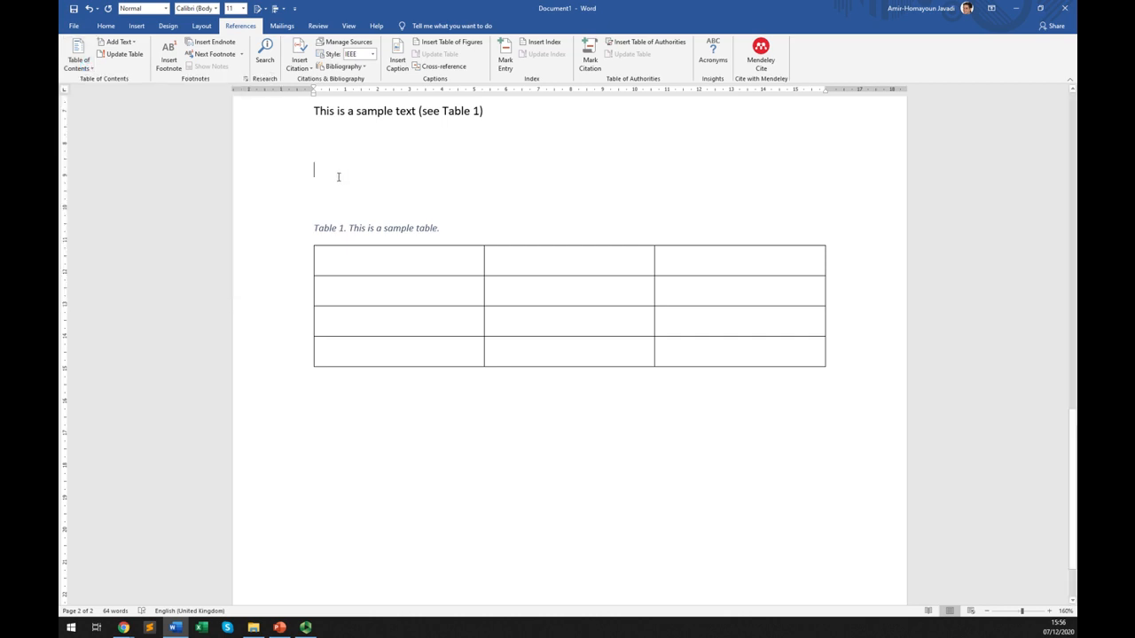
left_click(136, 26)
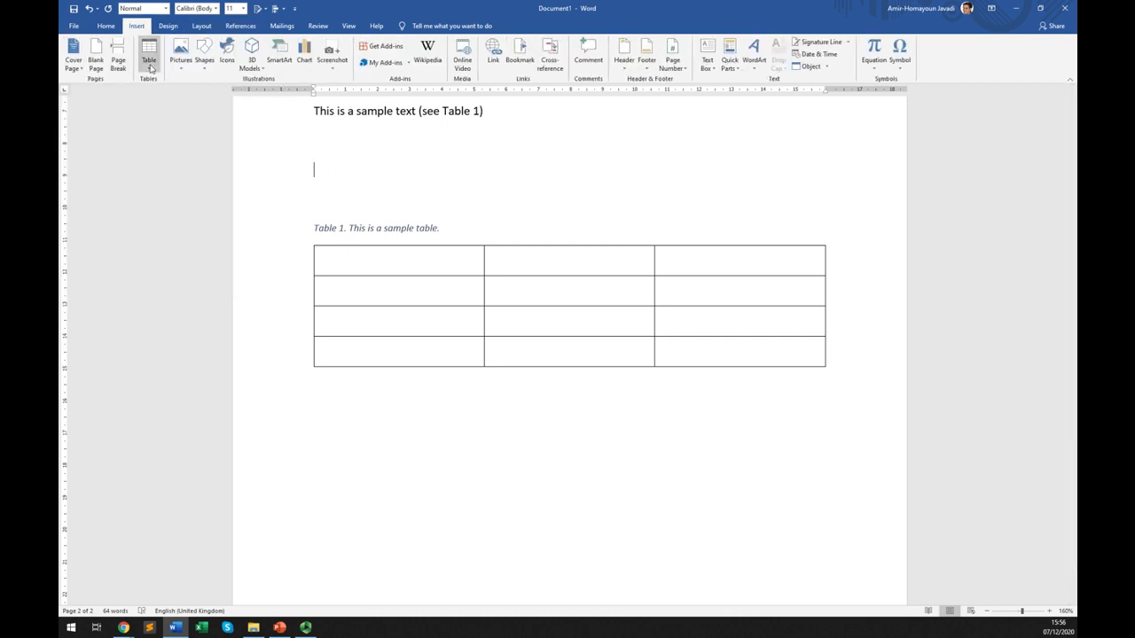
left_click(149, 53)
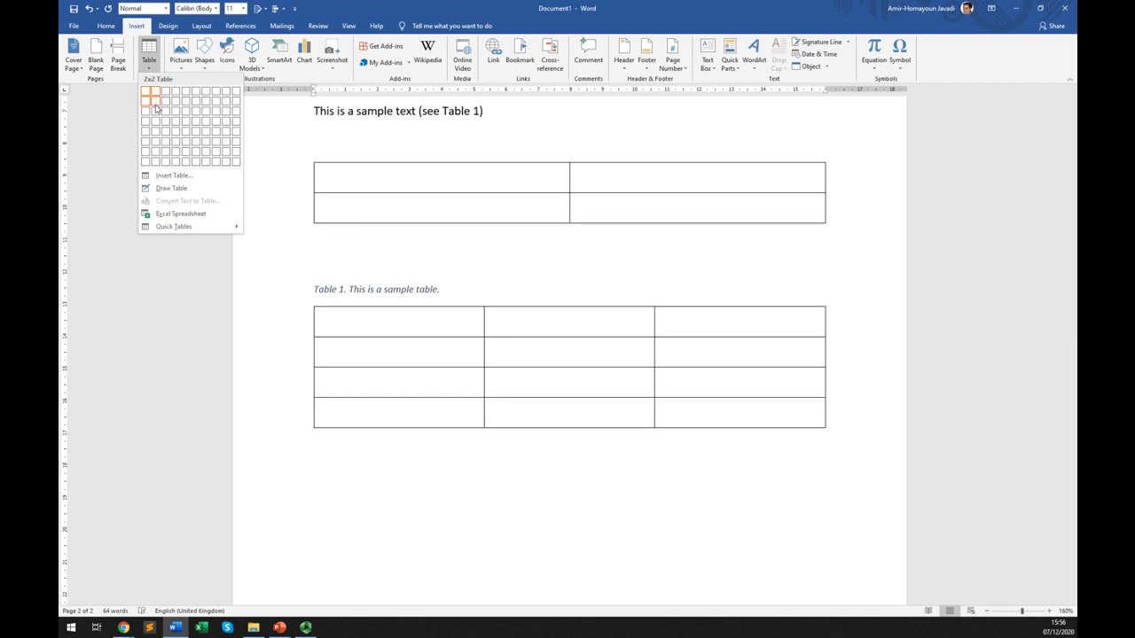
left_click(156, 103)
Step: Add a caption with the Table label above the two-column table, reading "Table 1. This is a sample Table."
left_click(335, 152)
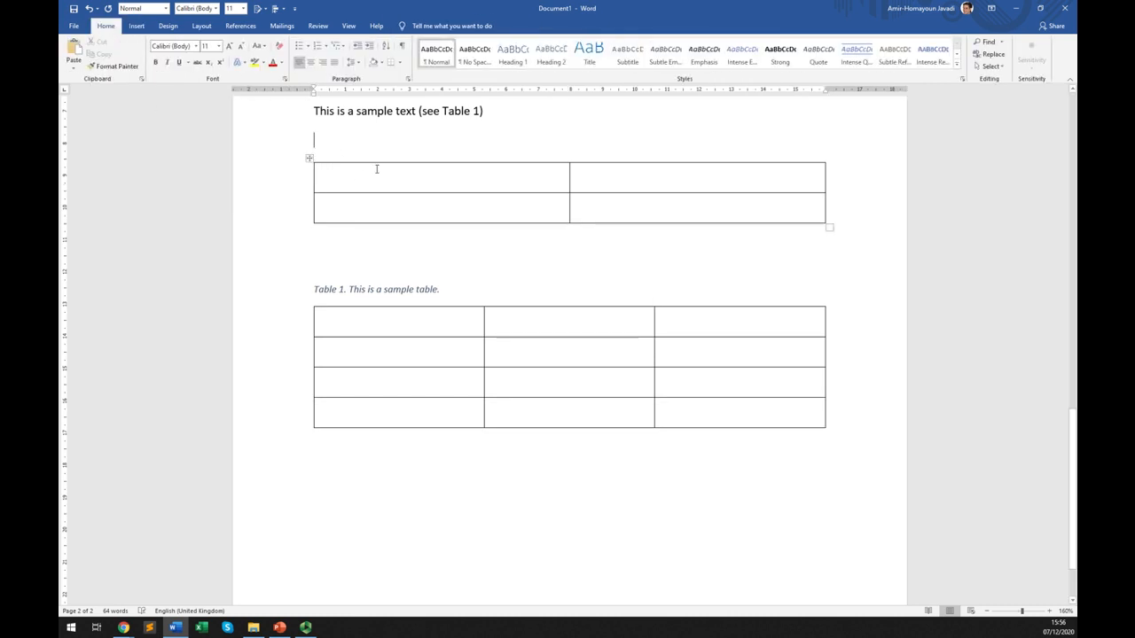
left_click(240, 26)
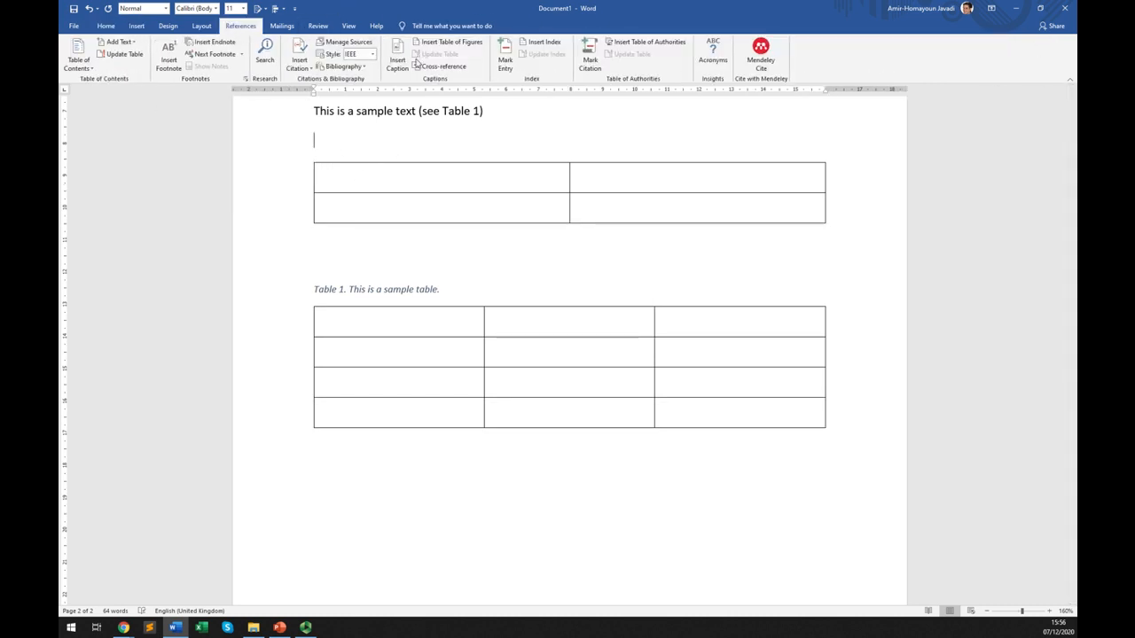
left_click(396, 64)
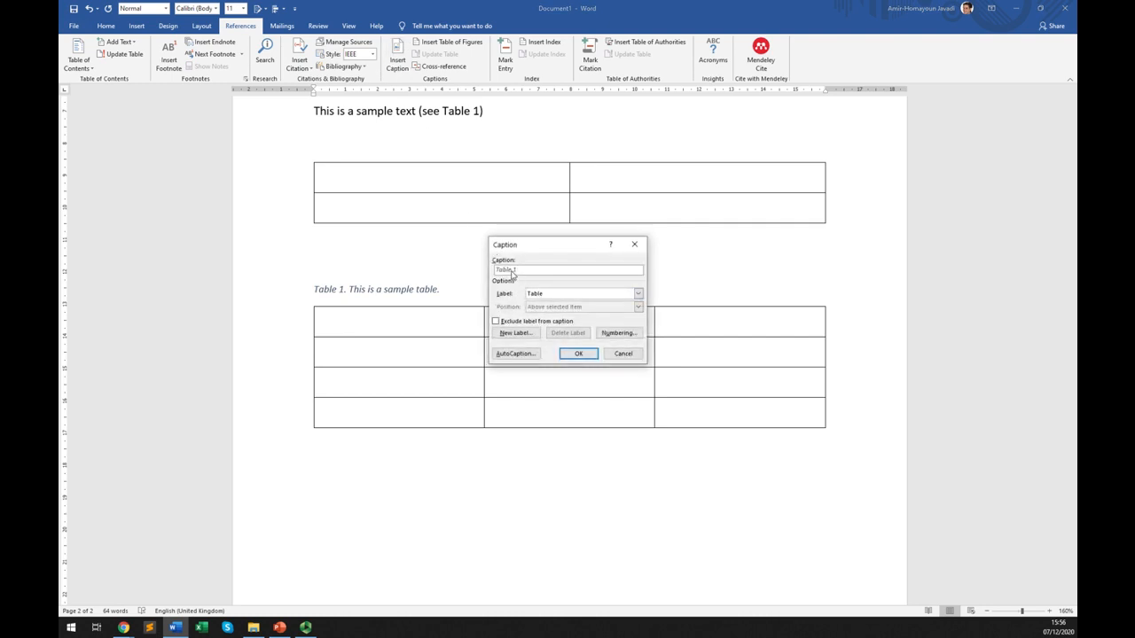
left_click(580, 353)
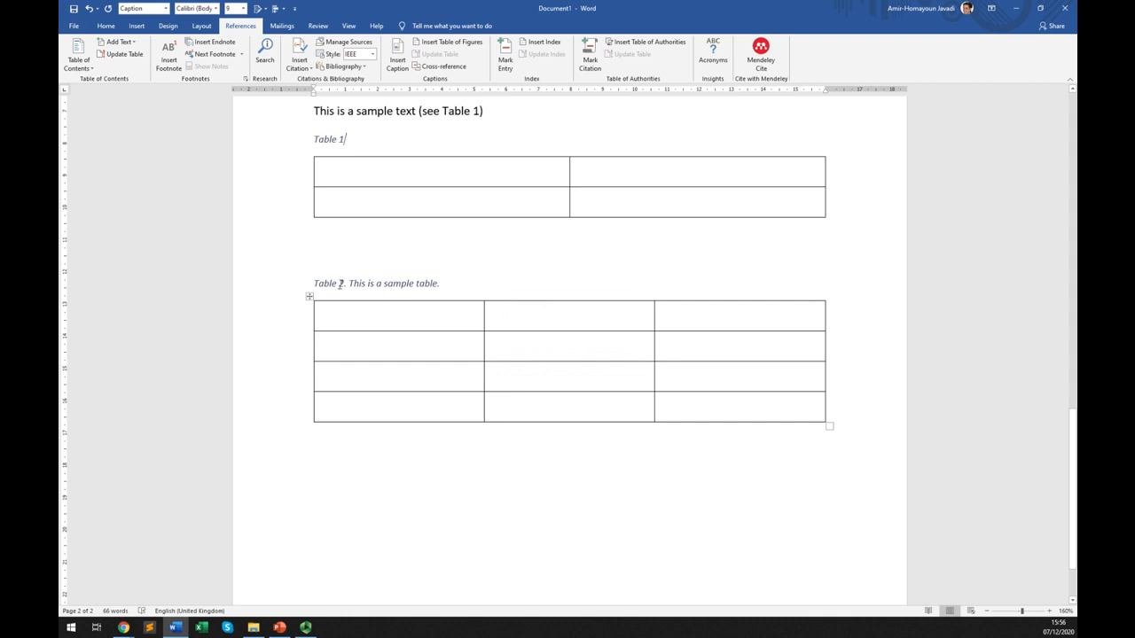
left_click_drag(351, 283, 339, 285)
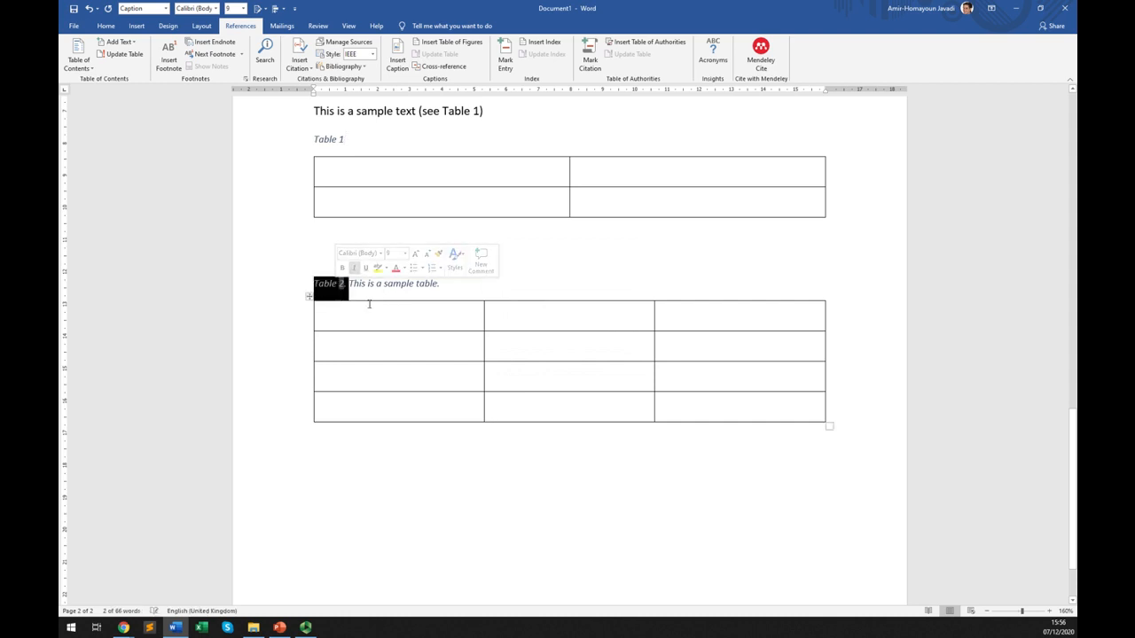
left_click(385, 136)
type(". This i")
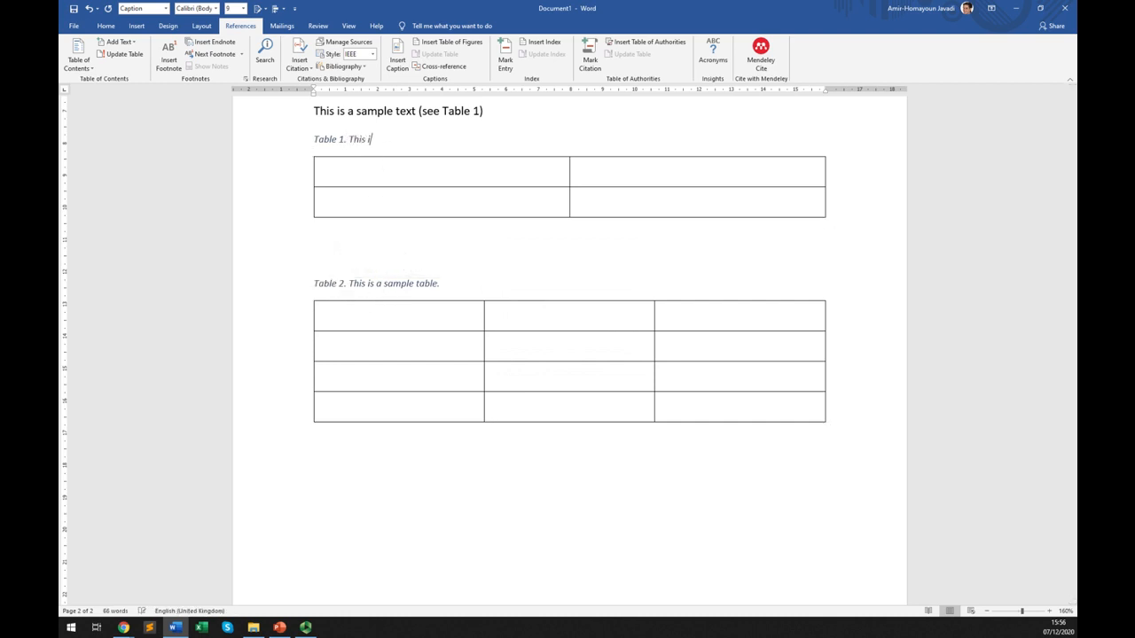
type("s a sample Table:")
Step: Update the table cross-reference field in the sample sentence
left_click(459, 112)
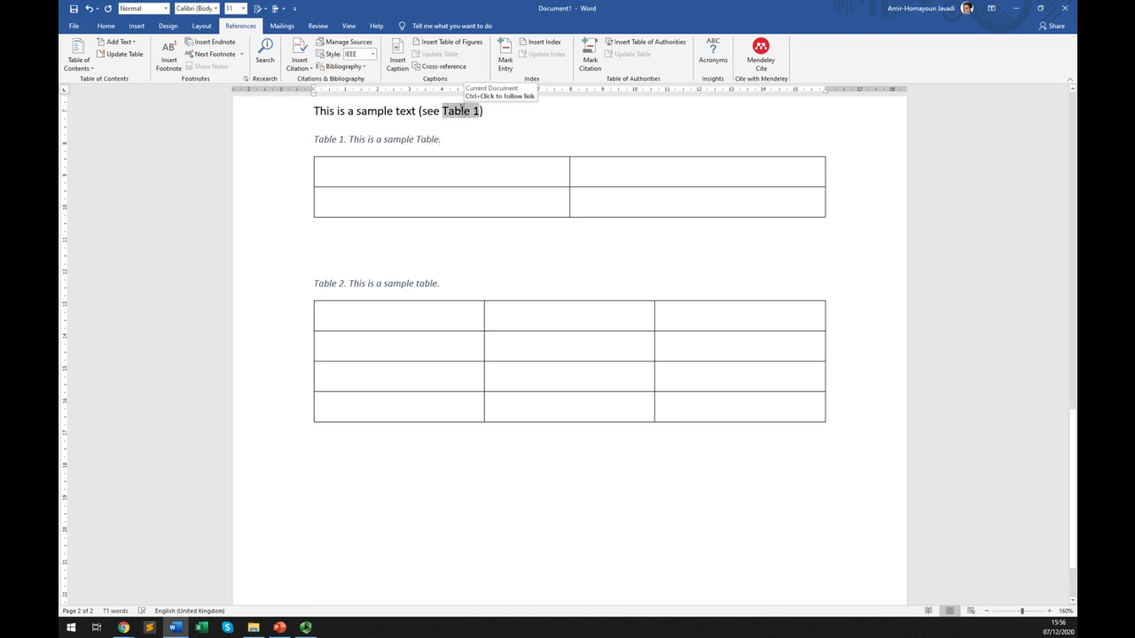
right_click(474, 111)
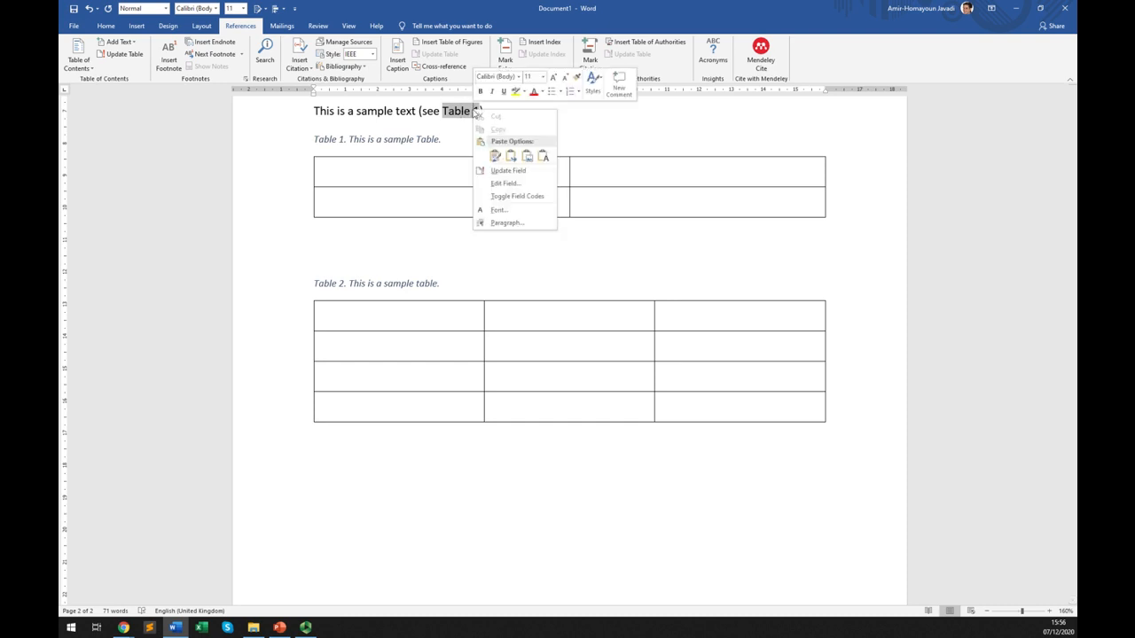
left_click(509, 171)
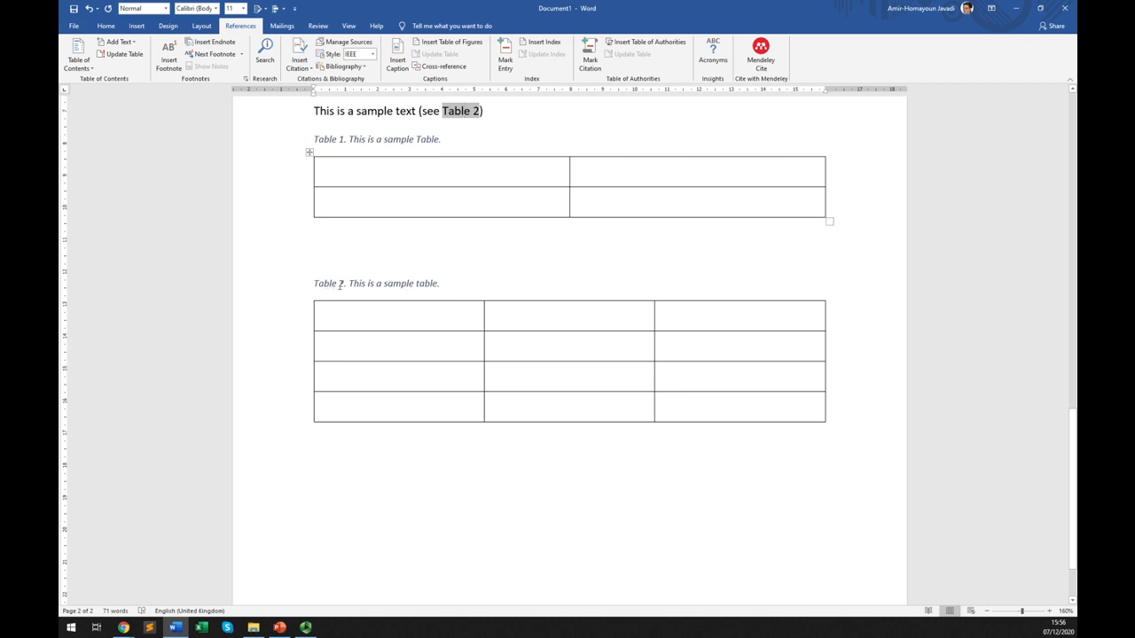
left_click_drag(340, 285, 314, 284)
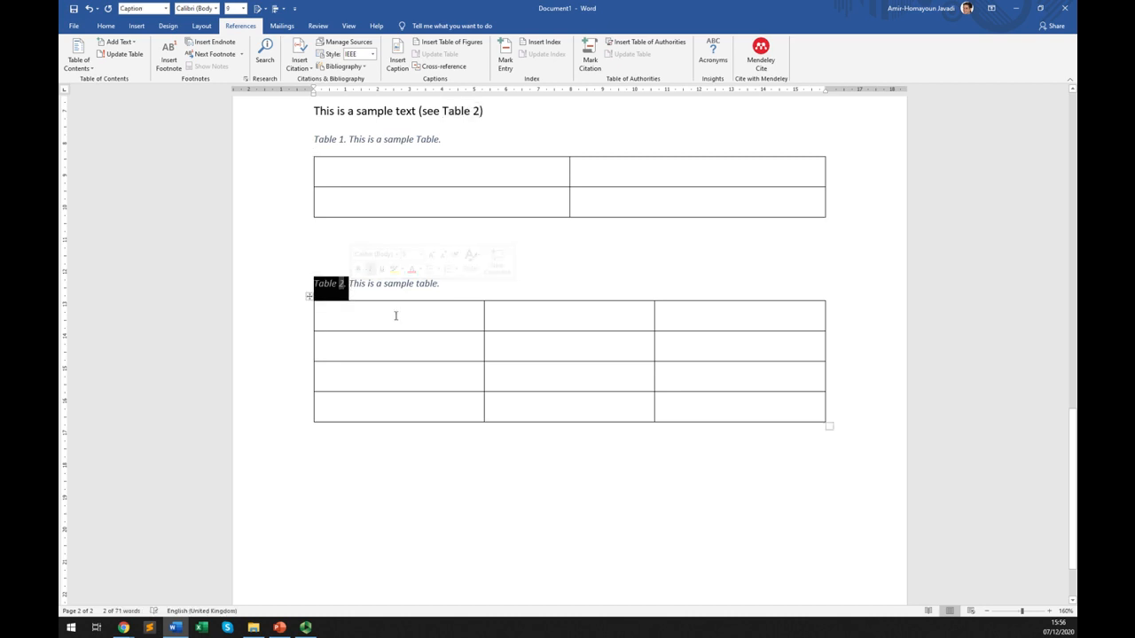
left_click(449, 112)
right_click(448, 112)
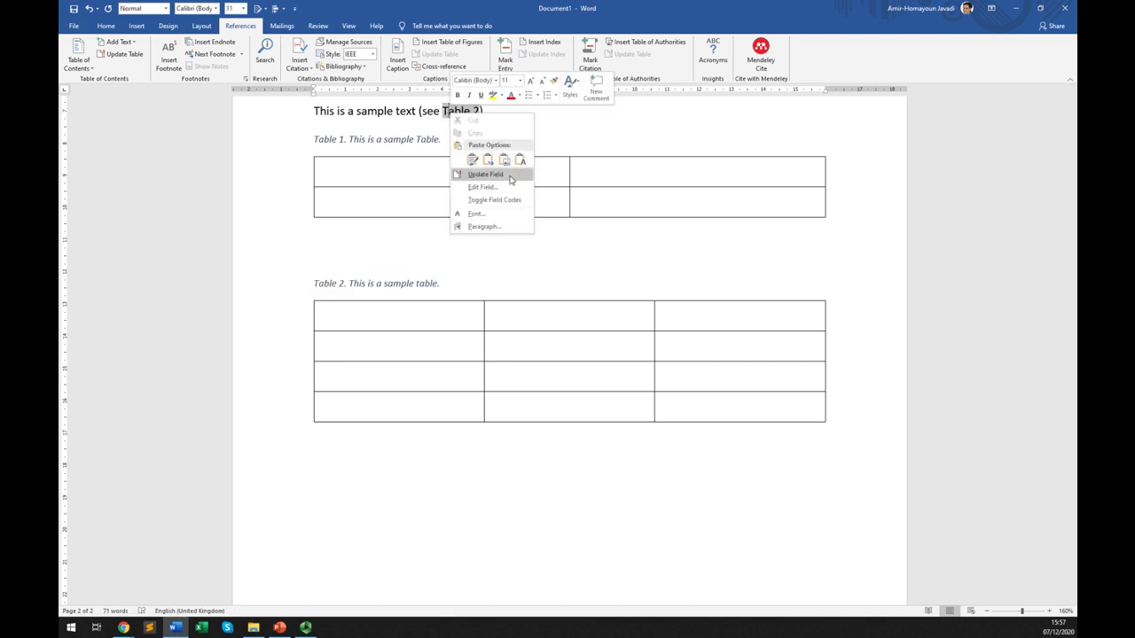
left_click(498, 109)
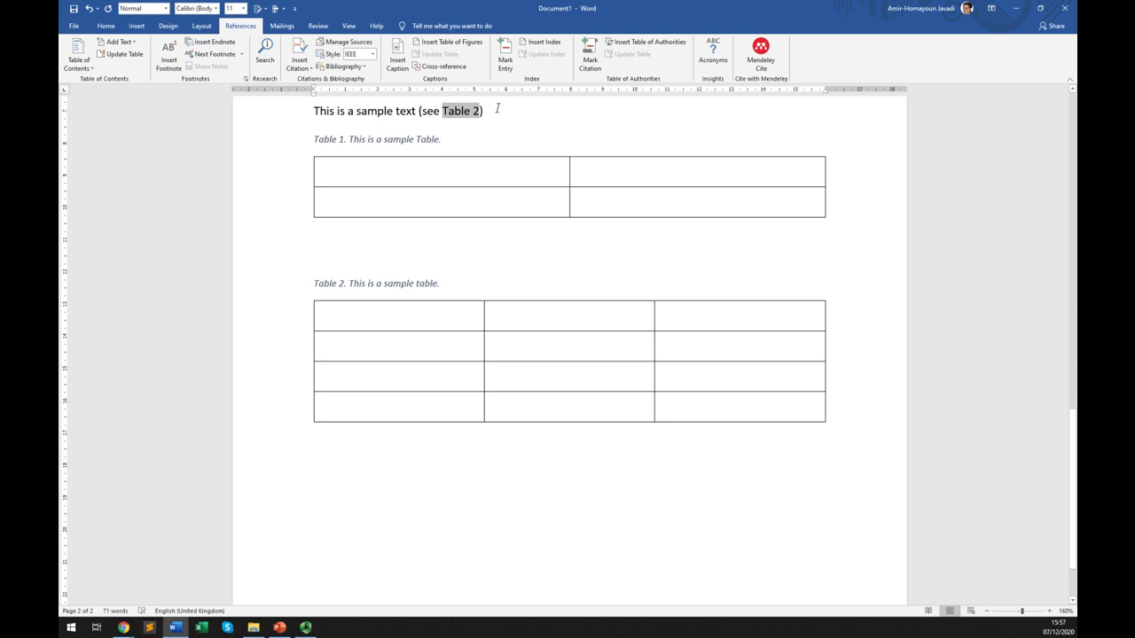
Step: Move the three-column table together with its caption above the two-column table's caption, leaving blank lines below the sample sentence
left_click(403, 257)
key("ctrl+shift+End")
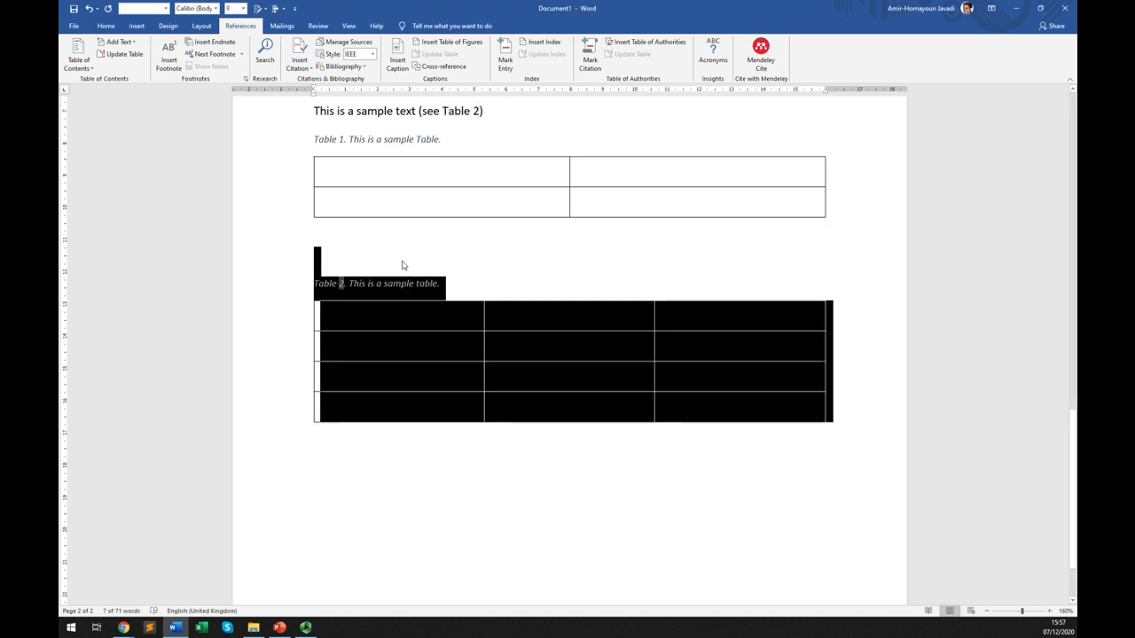
key("ctrl+x")
key("Up")
key("Up")
key("Up")
key("Up")
key("Return")
key("Up")
key("Return")
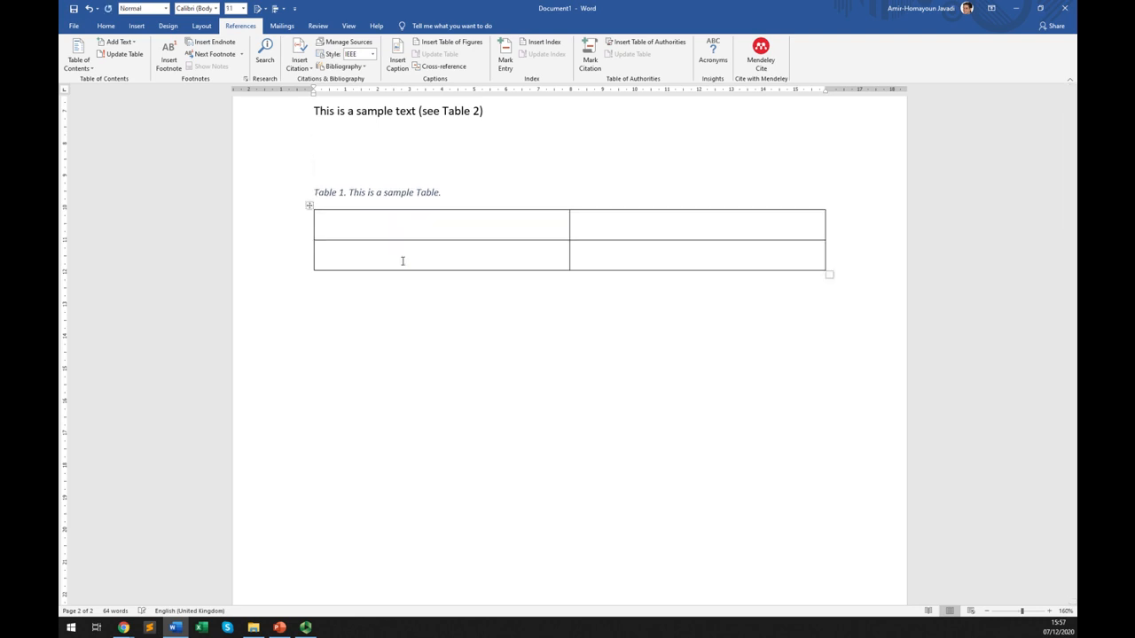
key("ctrl+v")
Step: Update all fields at once from the sample sentence through both table captions to the end of the document
left_click(403, 261)
key("ctrl+shift+End")
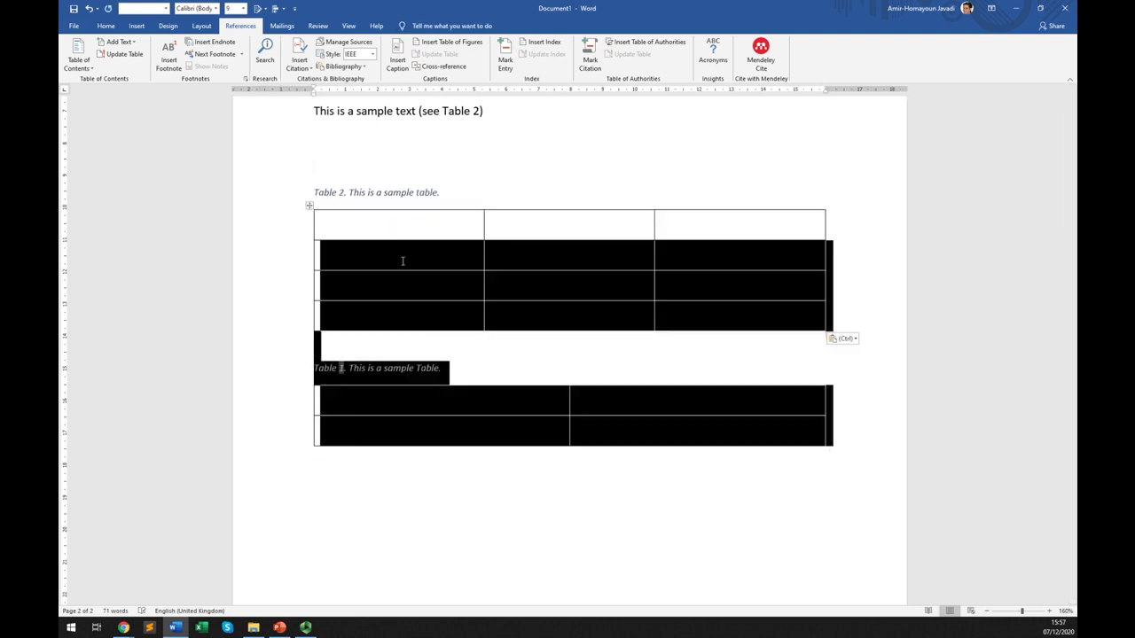
key("shift+Up")
key("shift+Up")
key("shift+Up")
key("shift+Up")
key("shift+Up")
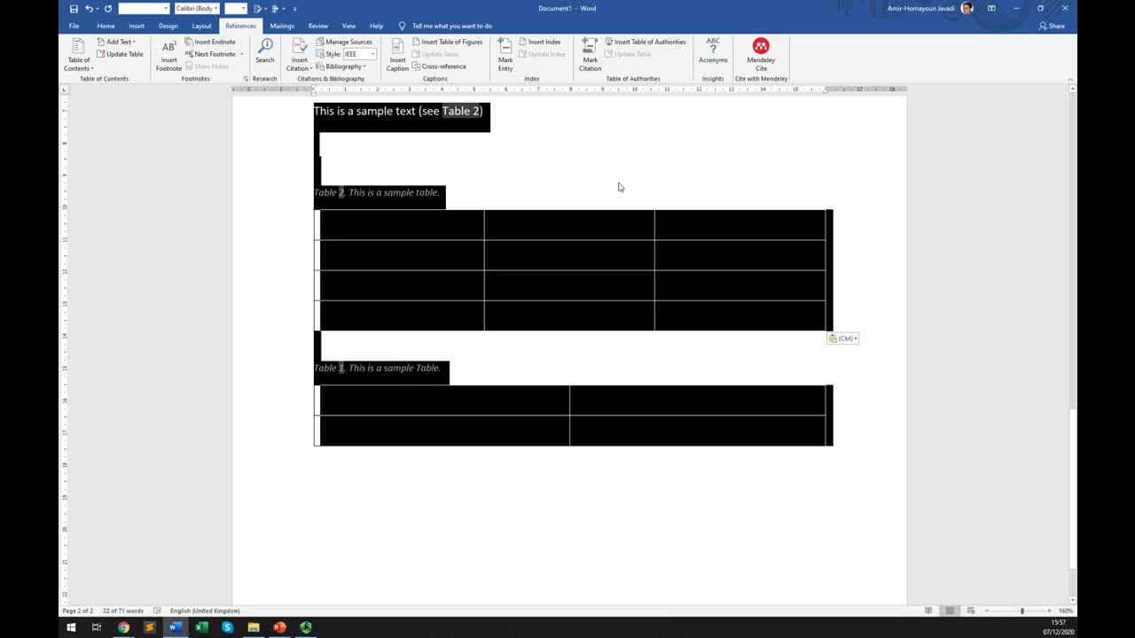
key("F9")
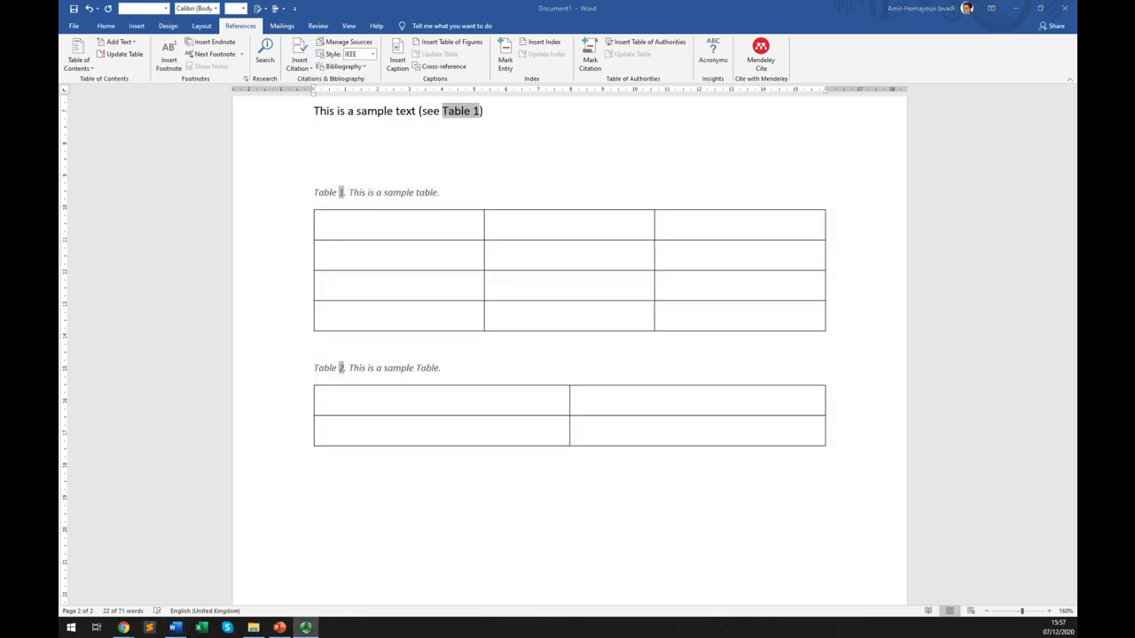